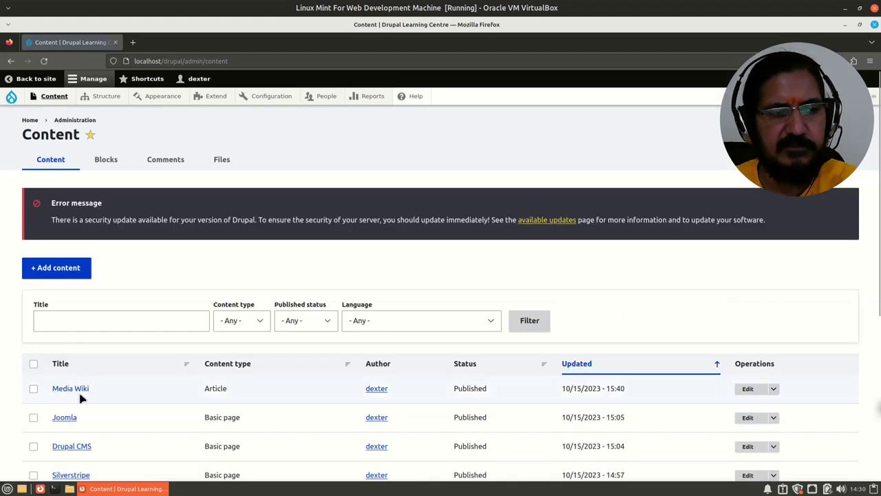
- Open the Media Wiki article for editing and enable its menu link in the menu settings
click(78, 390)
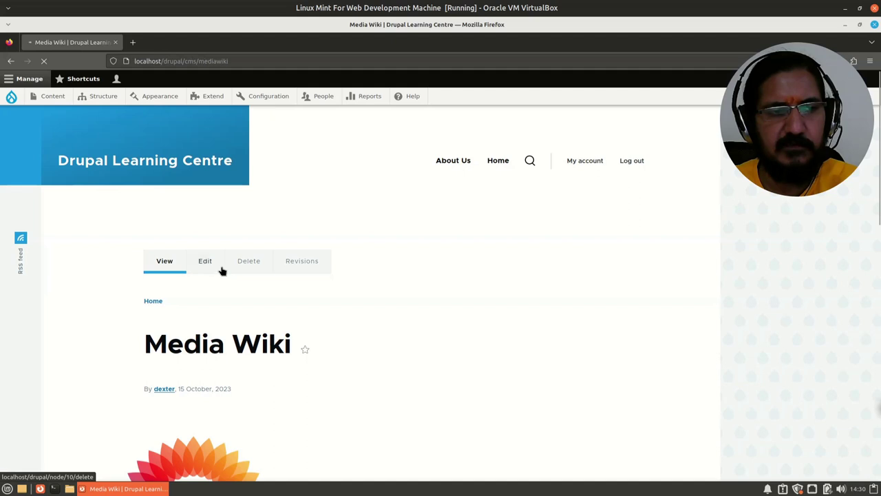
click(210, 262)
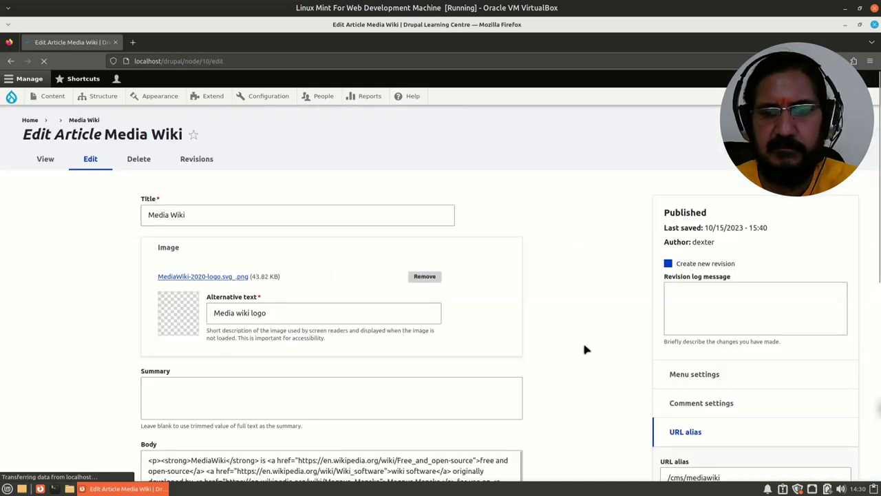
scroll(583, 340, down, 4)
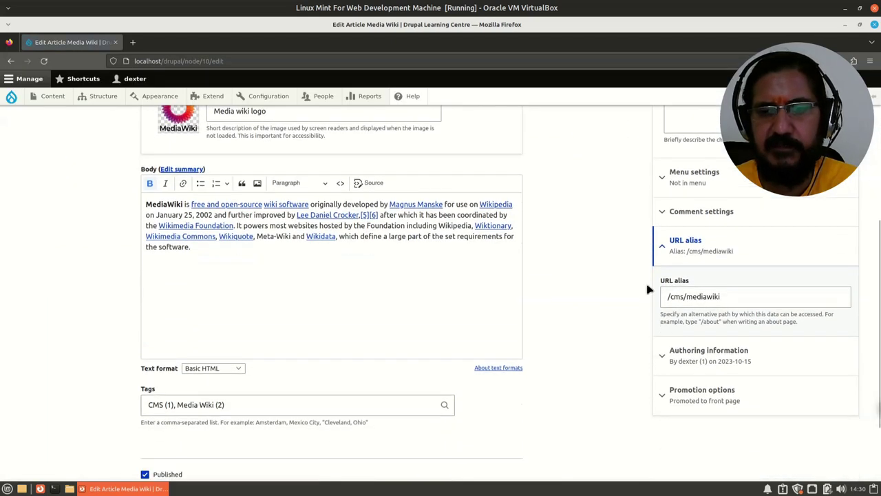
click(673, 174)
scroll(580, 314, up, 3)
click(664, 315)
scroll(582, 364, down, 2)
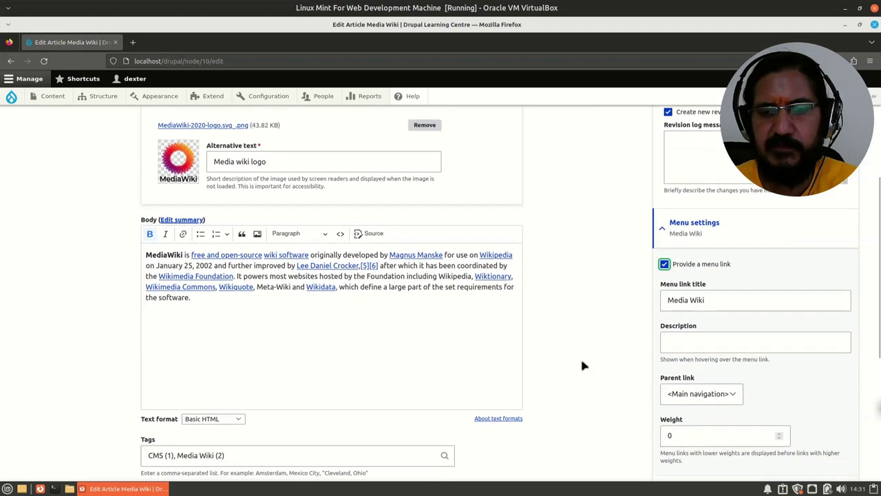
- Check the available parent links, keep <Main navigation> as the Media Wiki link's parent, and save the article
click(717, 398)
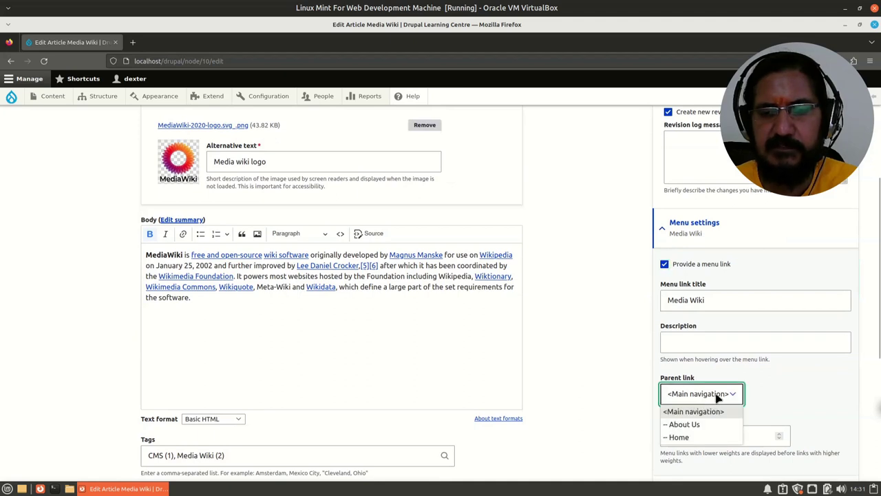
click(717, 398)
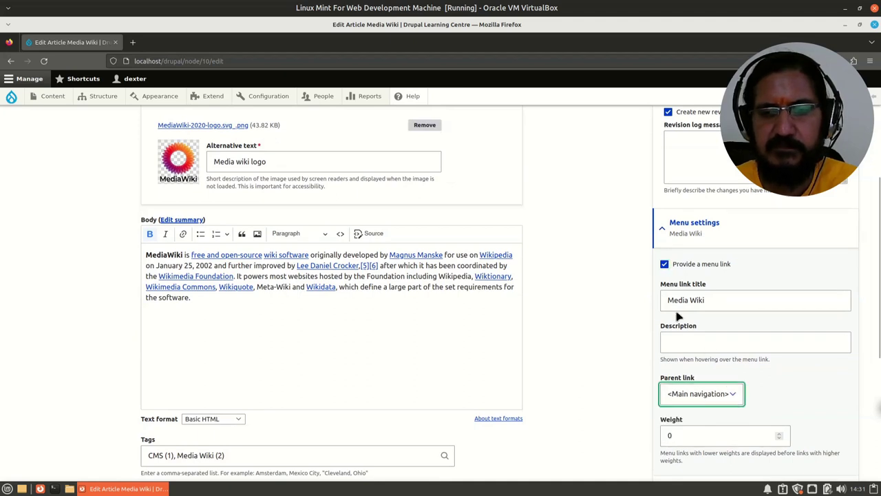
scroll(592, 410, down, 5)
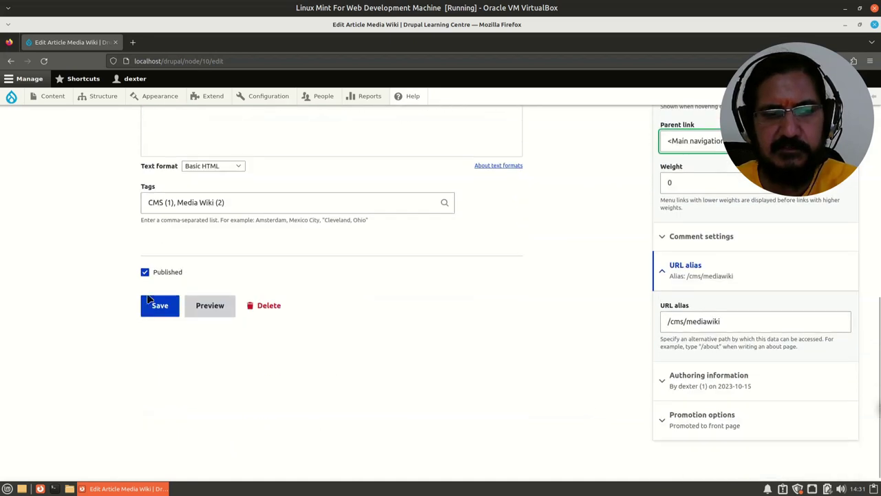
click(164, 308)
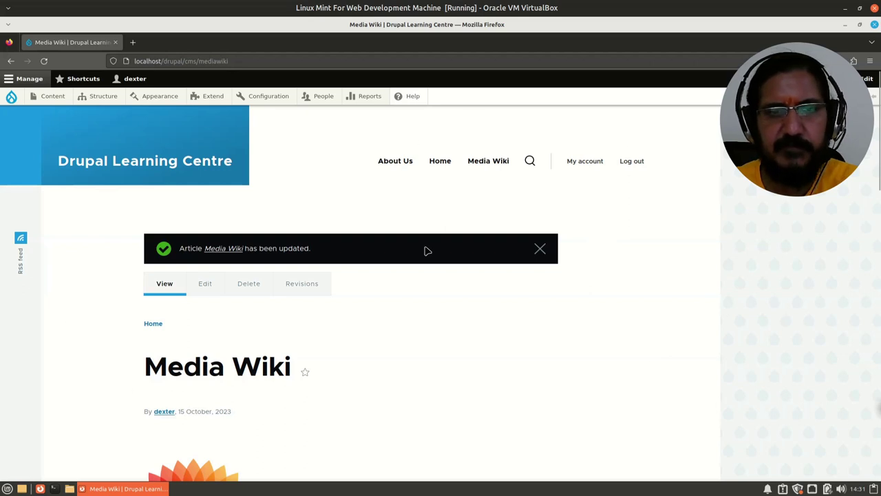
- Edit the Media Wiki article again, disable its menu link, and save the article
click(205, 285)
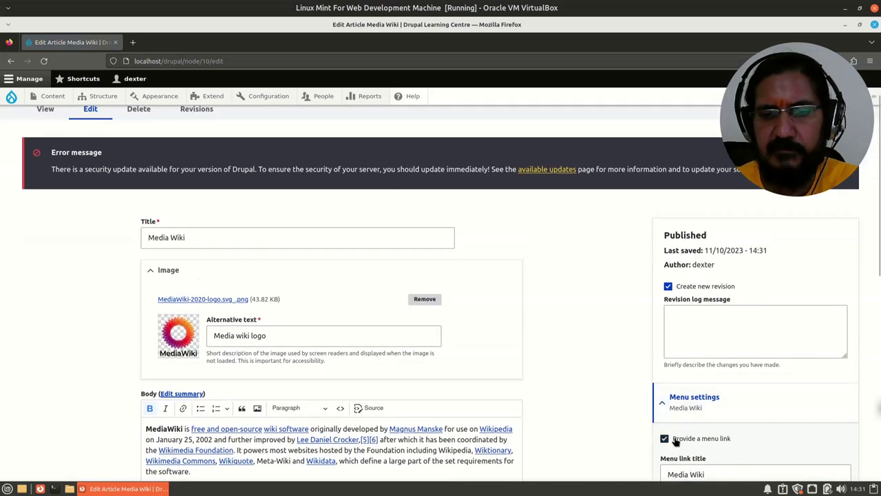
click(676, 441)
scroll(362, 373, down, 5)
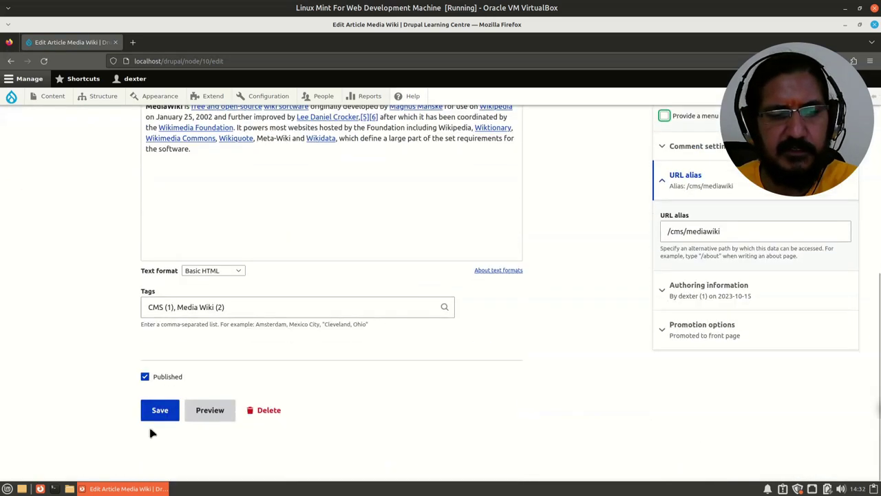
click(157, 419)
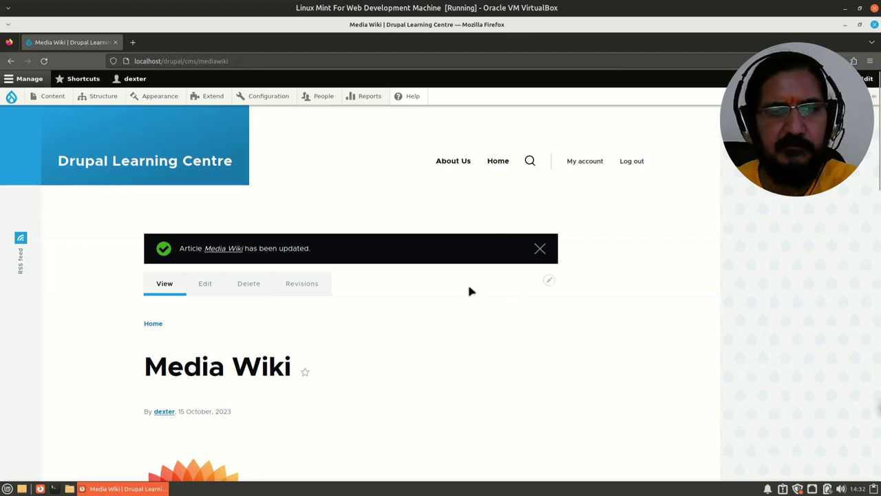
- Examine the site's list of menus and the links in the User account menu, then return to the site
click(103, 96)
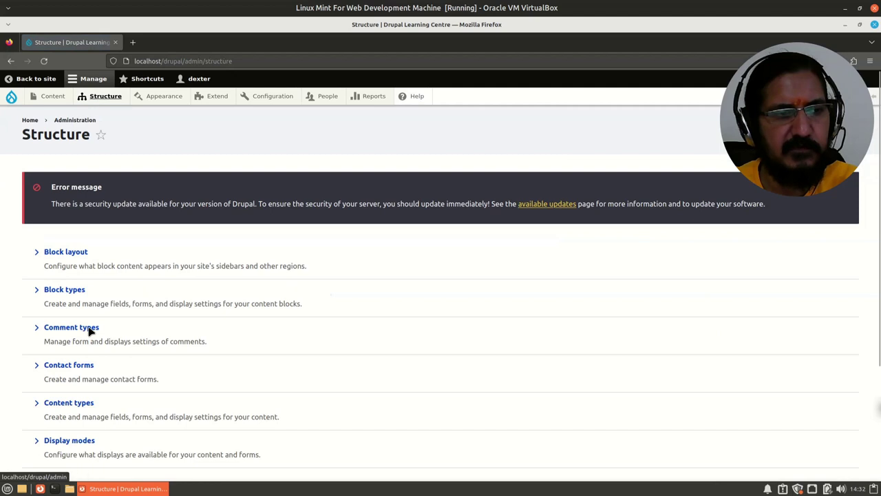
scroll(121, 395, down, 2)
scroll(121, 395, down, 2)
click(59, 379)
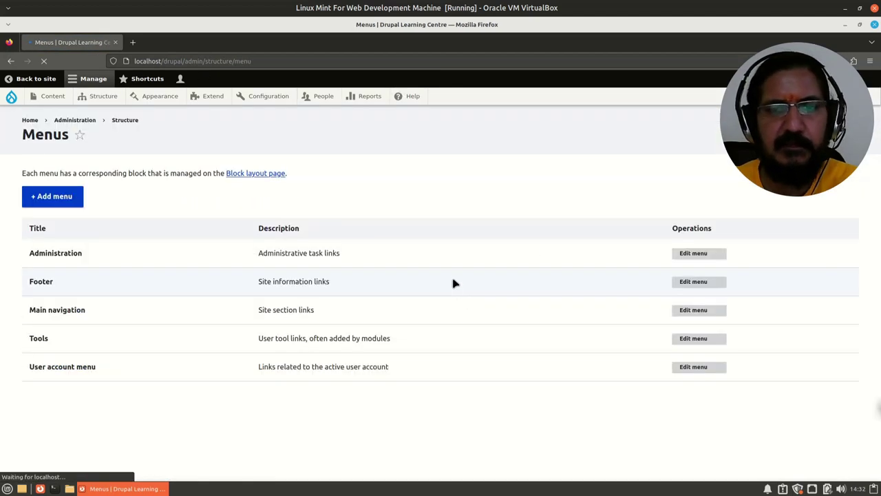
scroll(490, 403, down, 1)
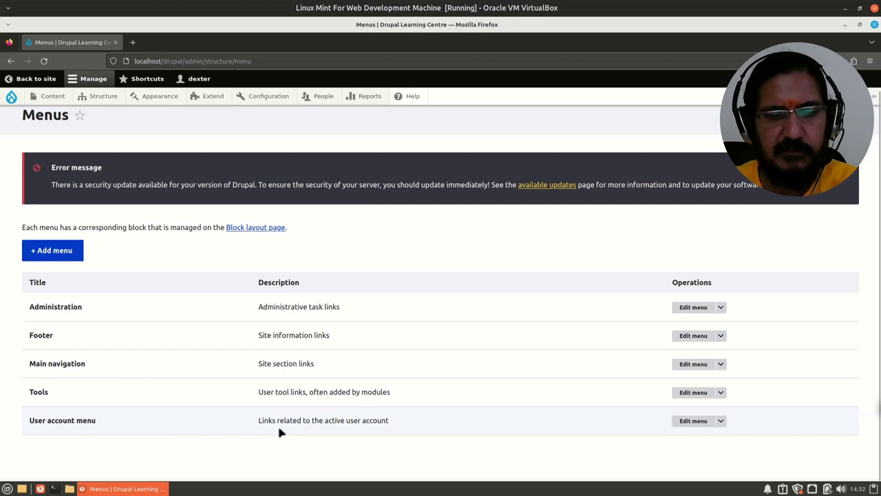
click(696, 421)
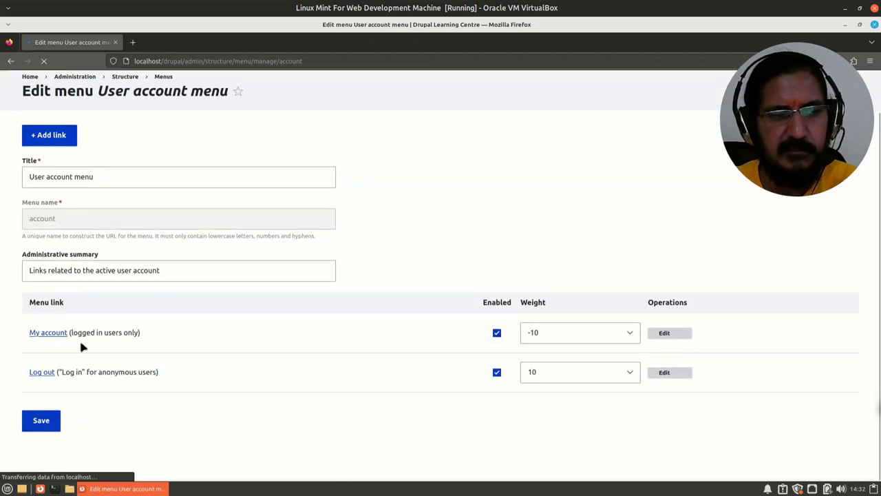
scroll(69, 418, down, 2)
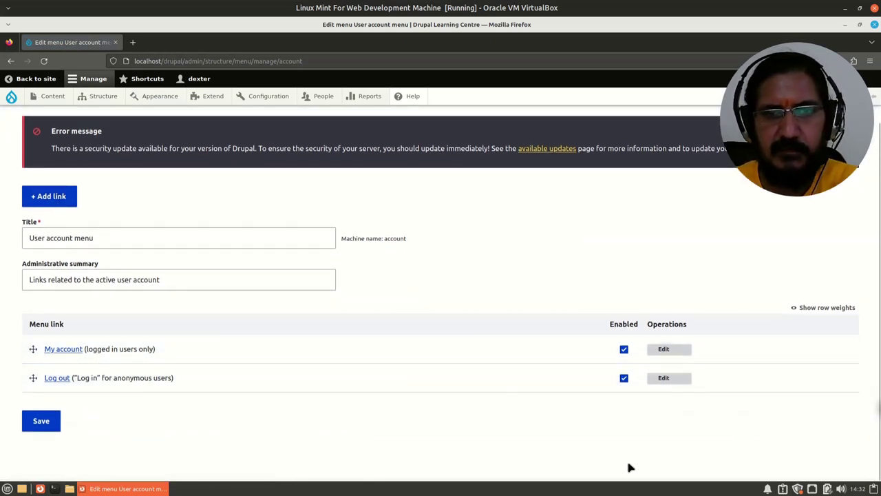
click(24, 79)
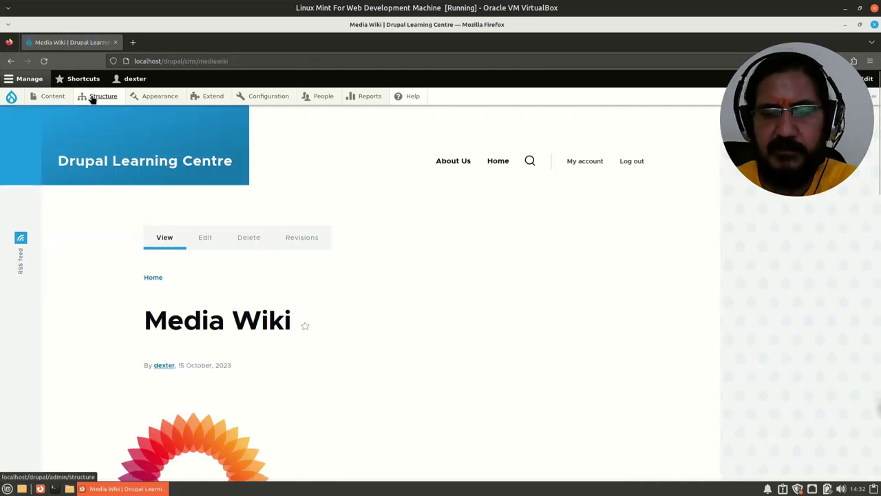
- Review the titles in the site's content list to see which CMS pages exist
click(55, 97)
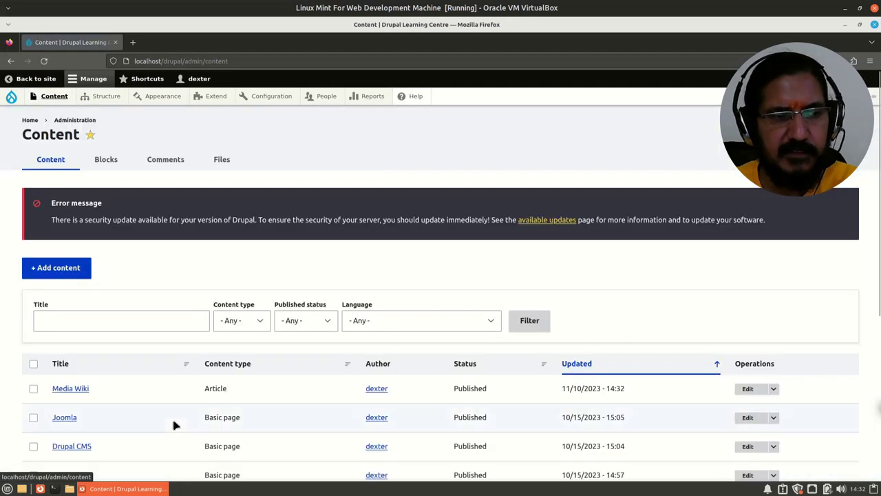
scroll(174, 425, down, 4)
scroll(97, 403, down, 3)
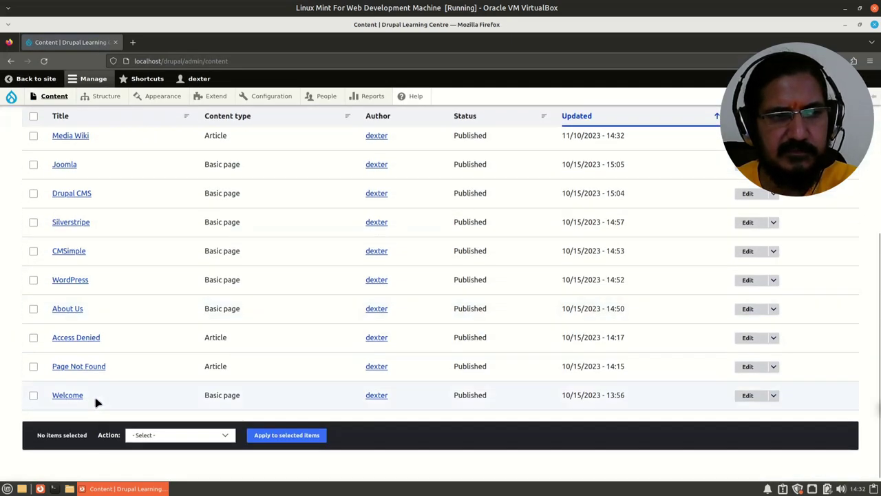
scroll(96, 402, up, 3)
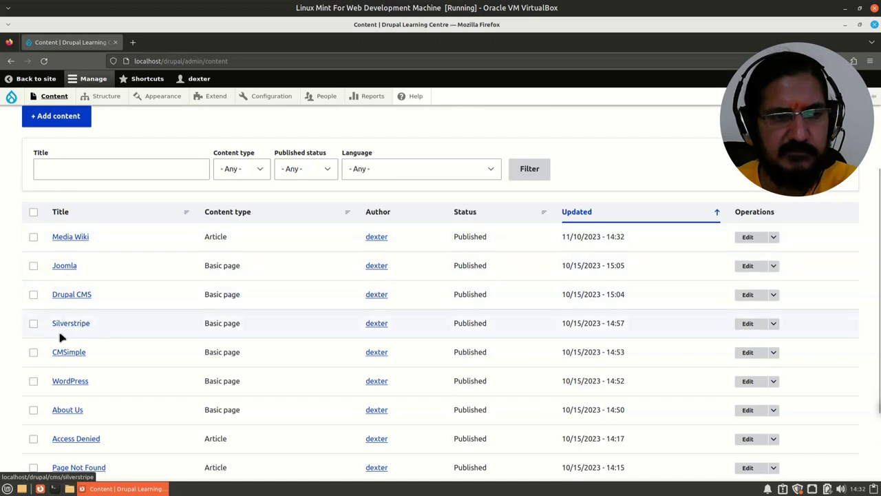
scroll(157, 400, up, 3)
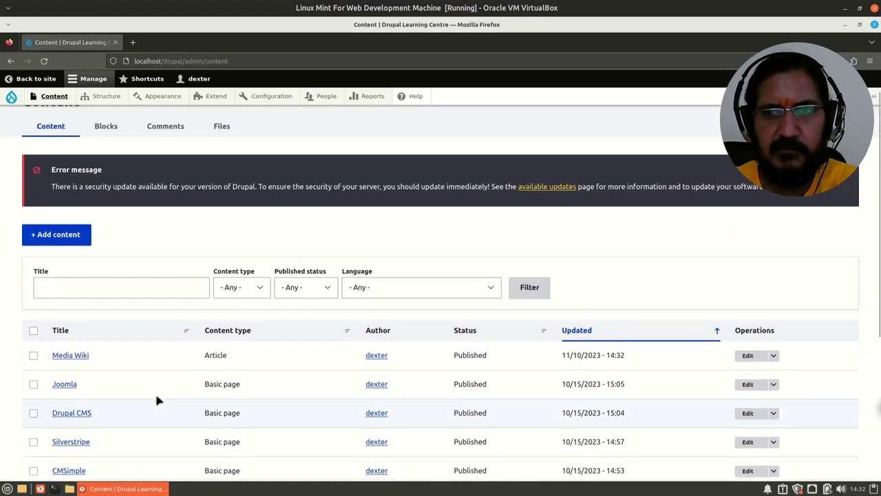
scroll(157, 400, up, 1)
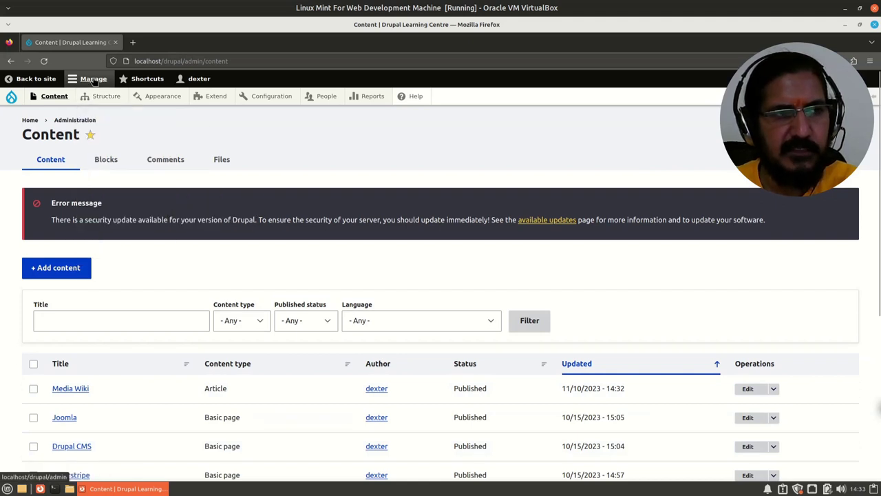
- Create a new menu titled CMS with the administrative summary "Links to different CMS info" and save it
mouse_move(106, 96)
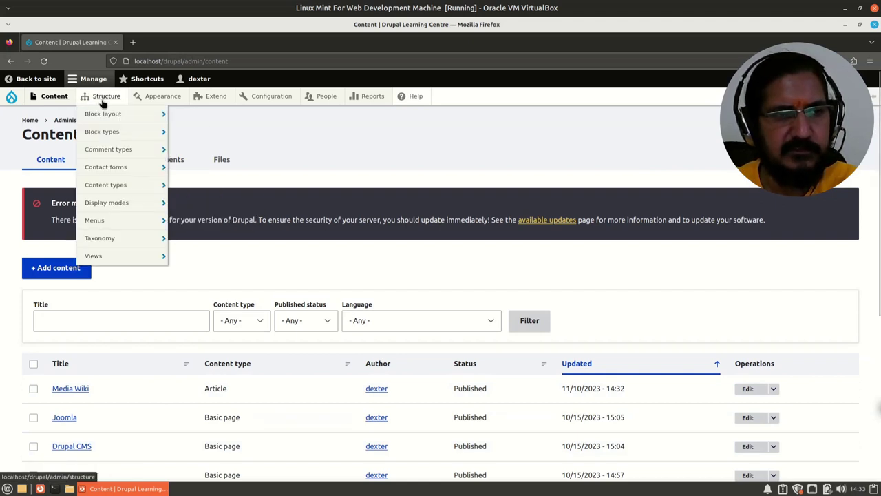
mouse_move(98, 221)
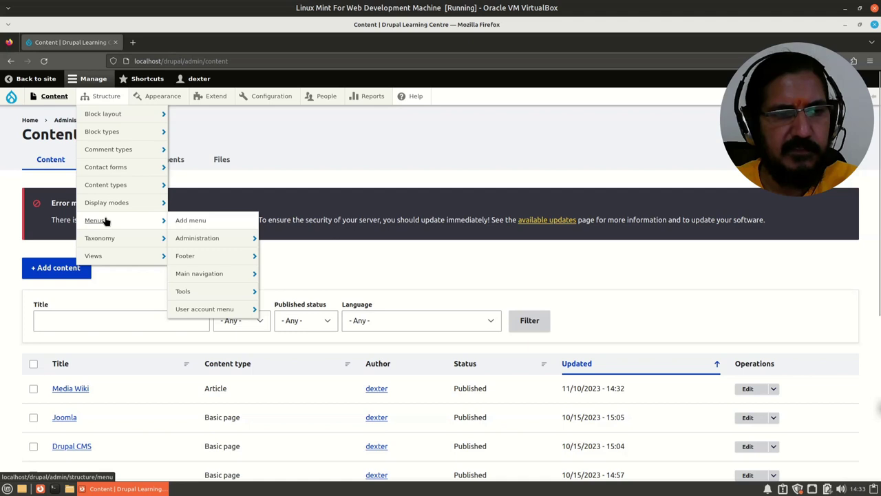
click(190, 221)
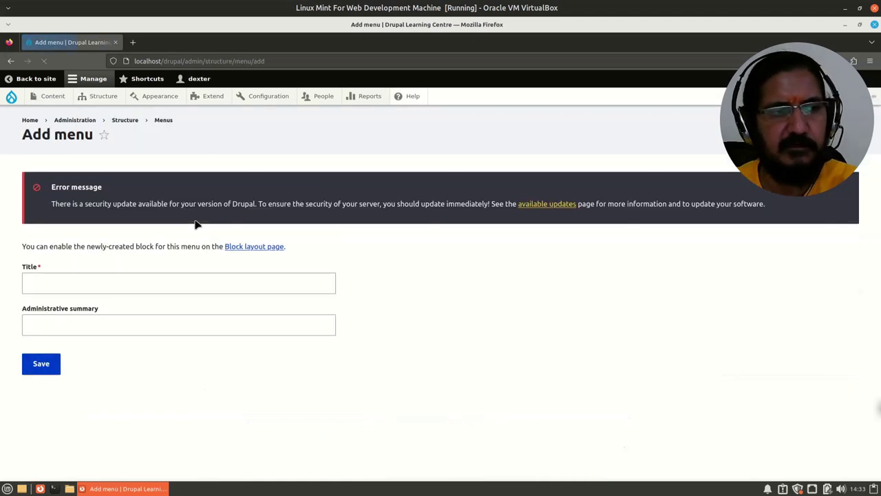
click(178, 289)
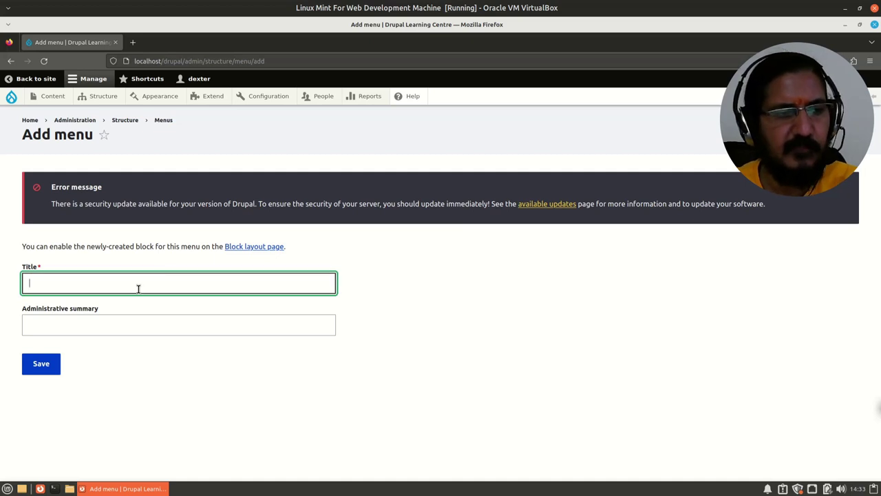
text(CMS)
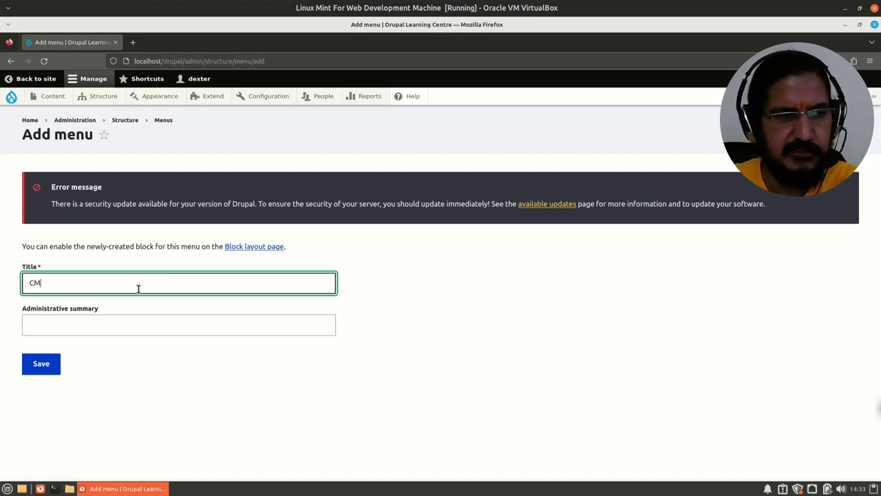
click(127, 328)
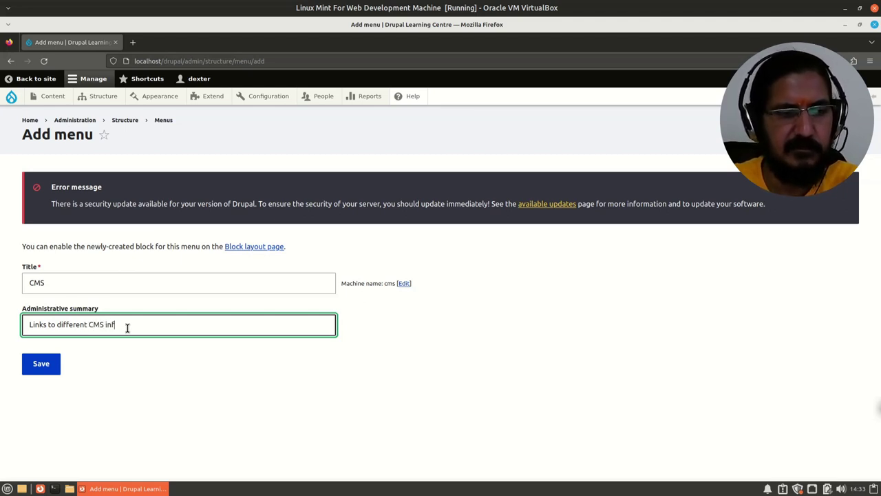
click(38, 367)
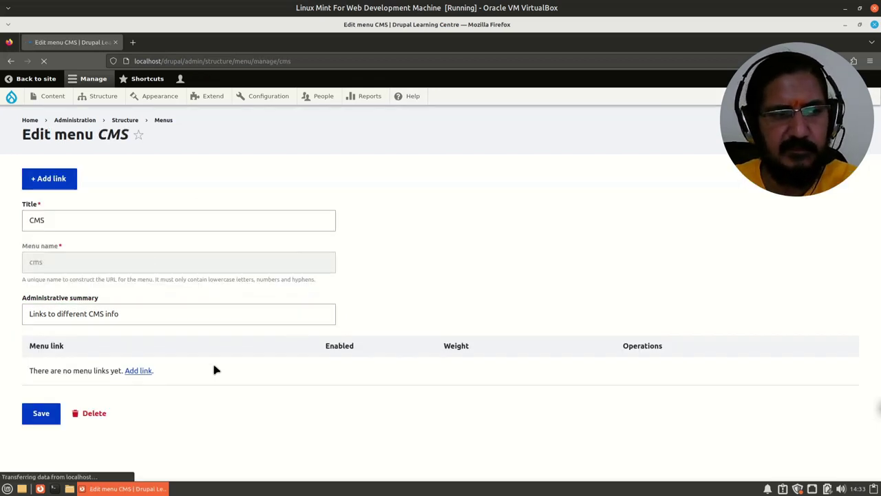
- Start adding a new link to the empty CMS menu
scroll(223, 389, down, 1)
scroll(225, 391, down, 1)
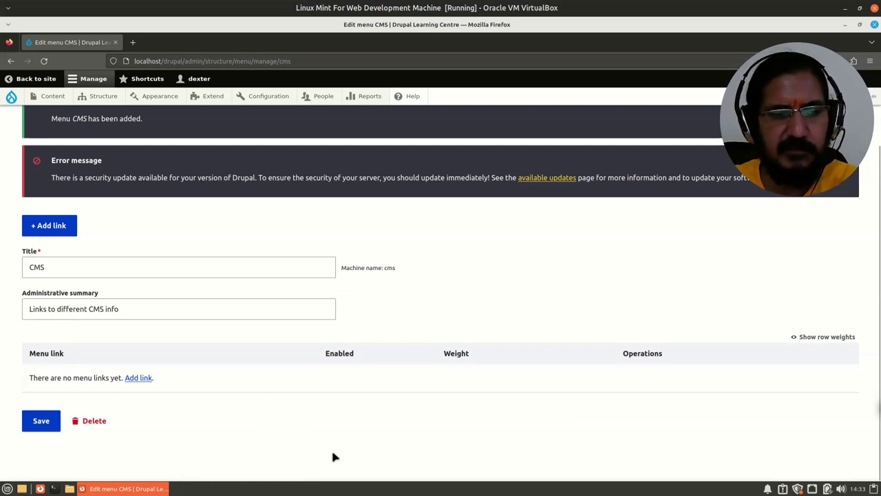
click(133, 378)
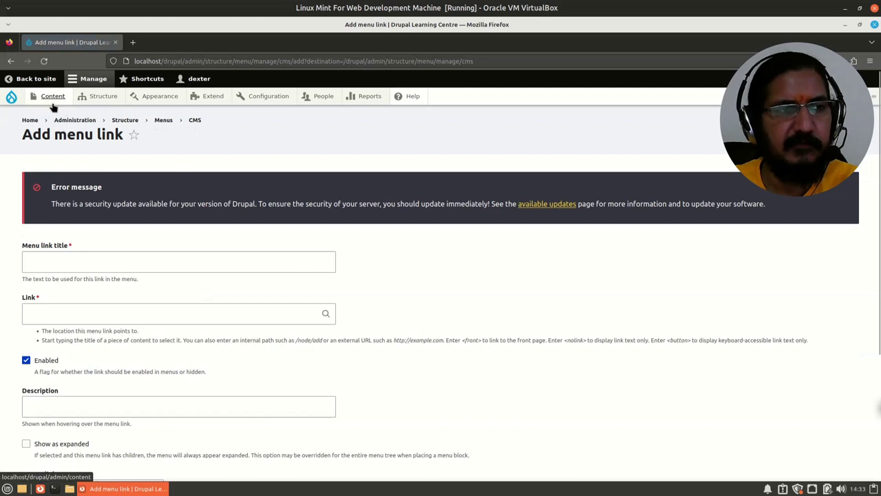
- Copy the Media Wiki title from the site's content list, opened in a separate tab, into the new link's title
middle_click(50, 96)
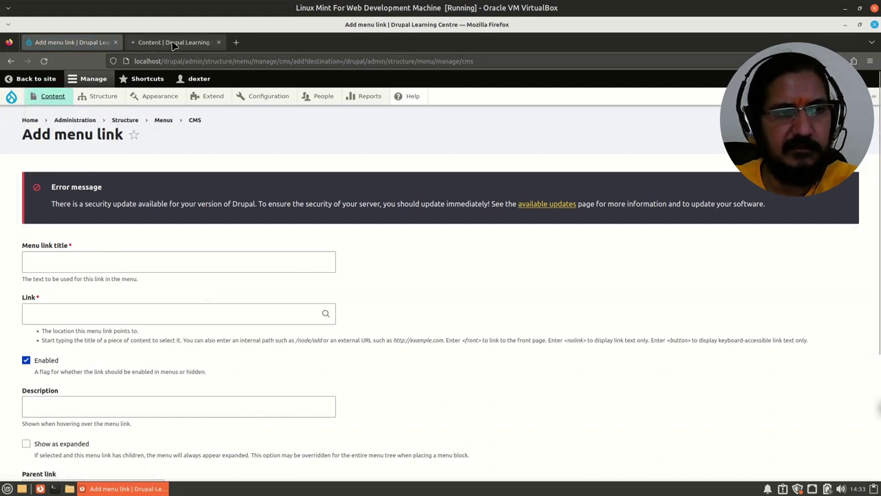
click(118, 261)
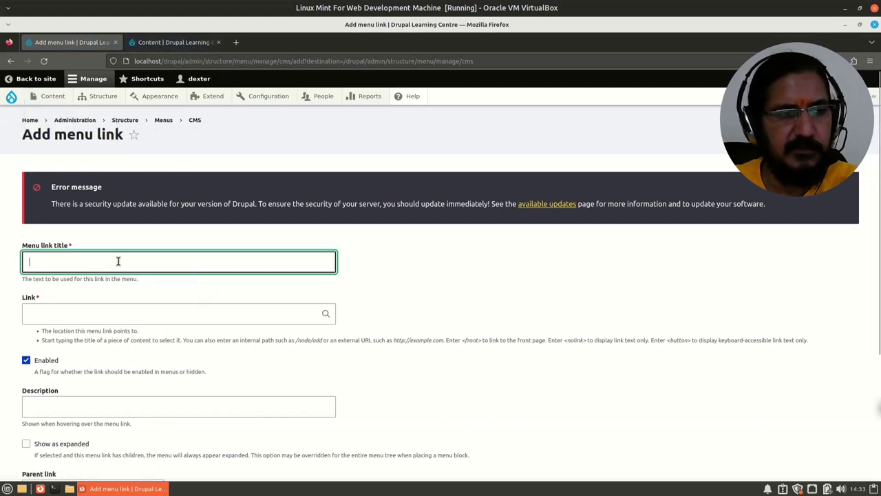
click(183, 42)
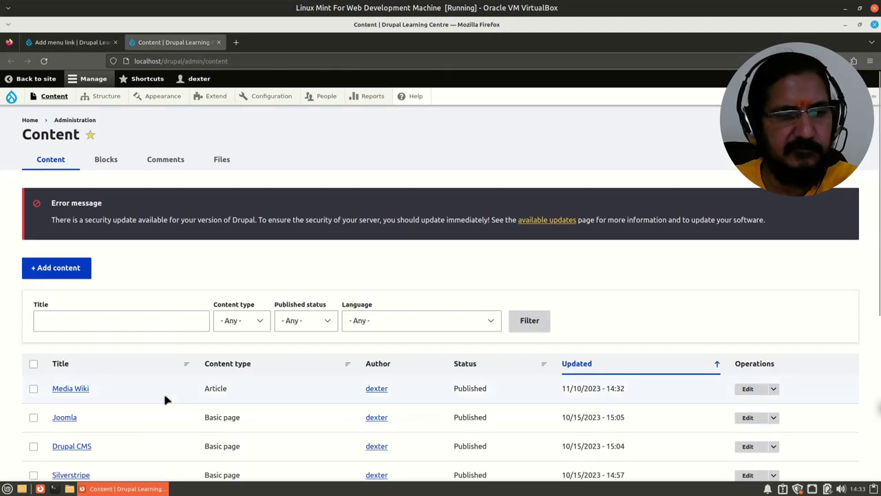
scroll(167, 399, down, 2)
drag(95, 342, 53, 342)
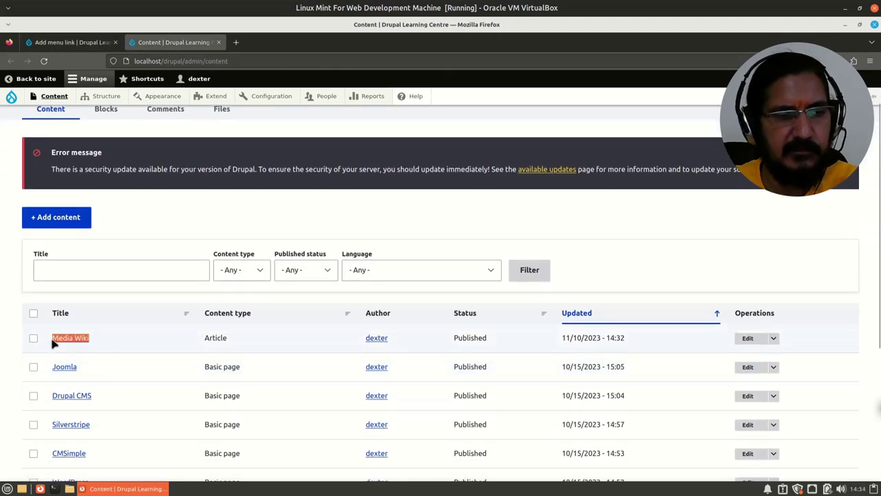
key(ctrl+c)
click(69, 42)
key(ctrl+v)
- Point the new menu link to the existing Media Wiki content by looking up "media"
click(92, 316)
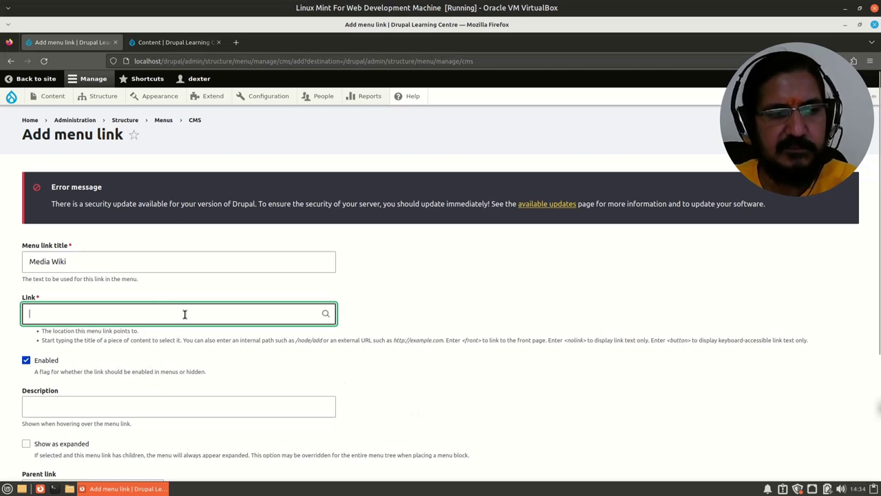
text(media)
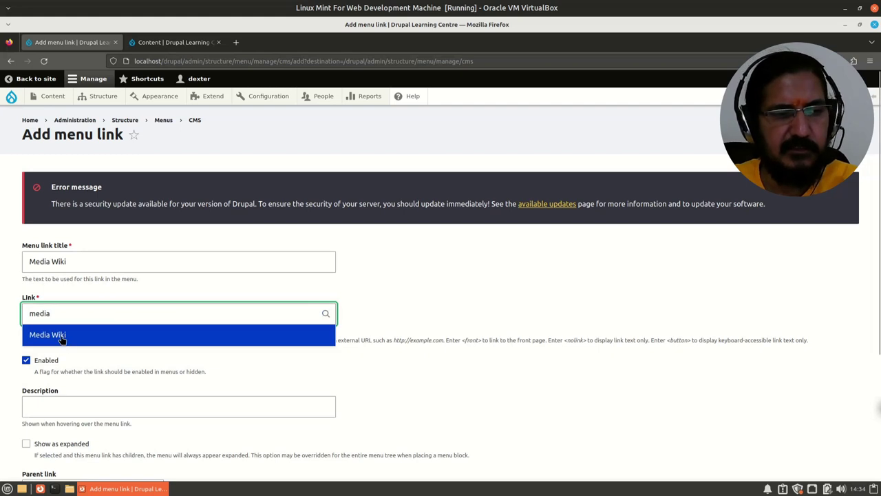
click(60, 337)
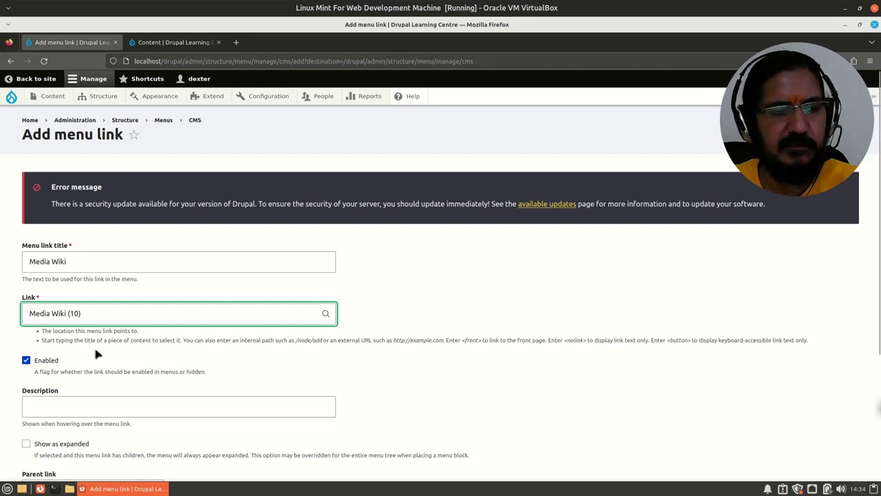
scroll(96, 353, down, 1)
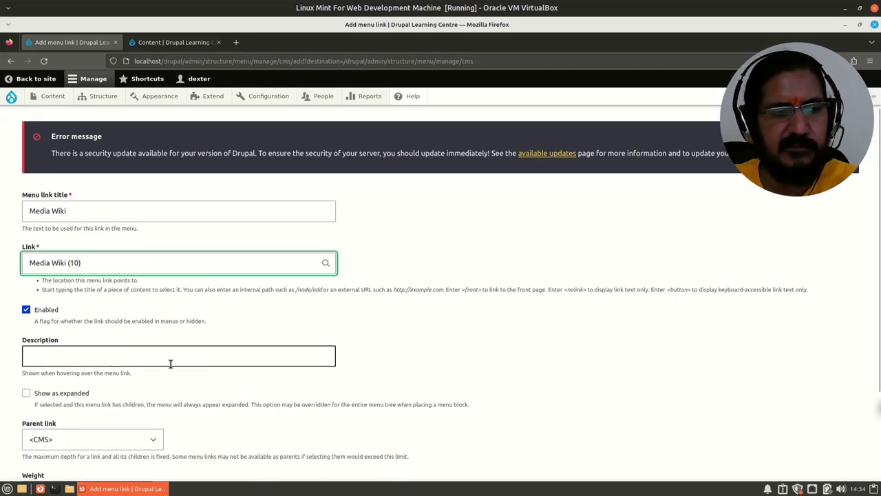
- Set the link description to "MediaWiki is free and open-source wiki software", copied from the opening sentence of the Media Wiki page
click(165, 42)
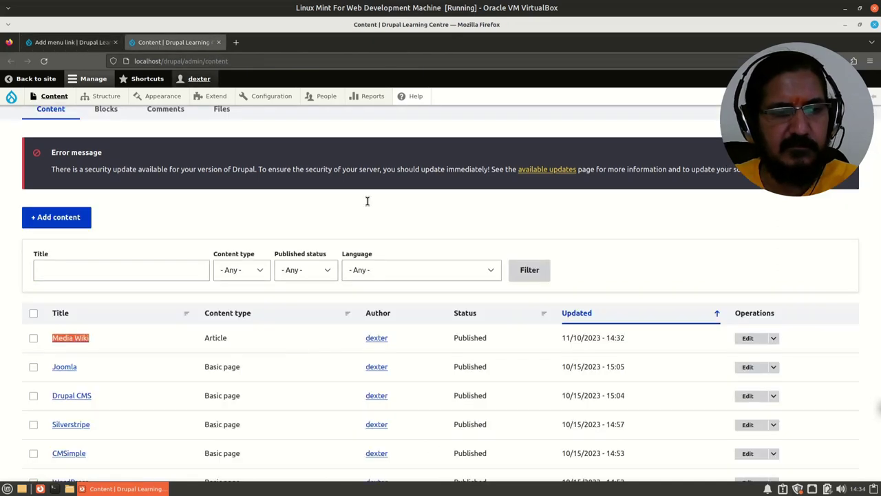
click(70, 337)
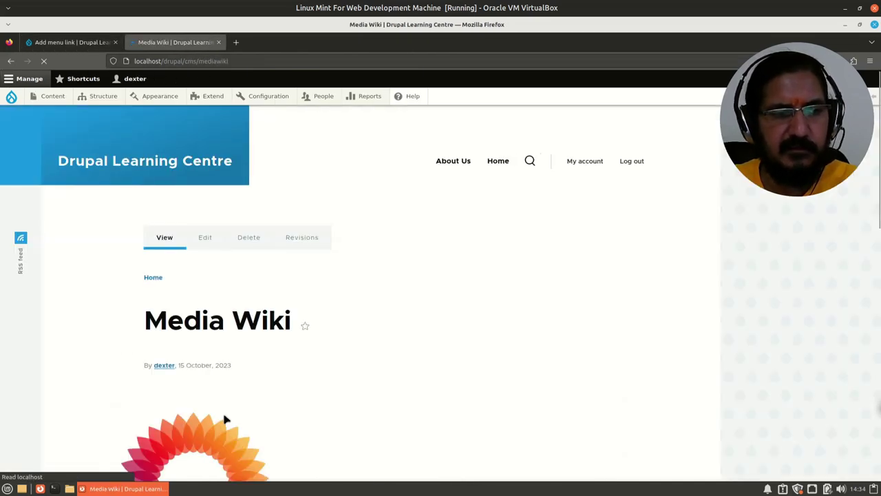
scroll(222, 411, down, 3)
scroll(216, 404, down, 2)
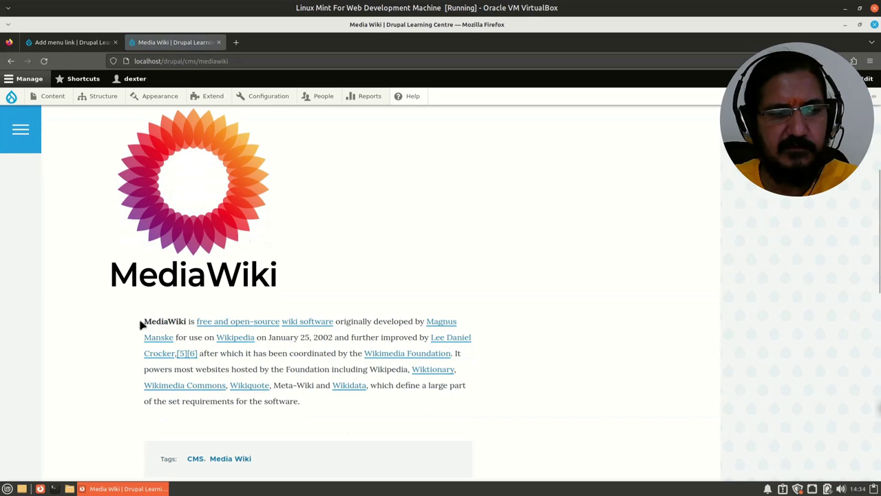
drag(145, 323, 335, 331)
click(69, 42)
click(153, 359)
key(ctrl+v)
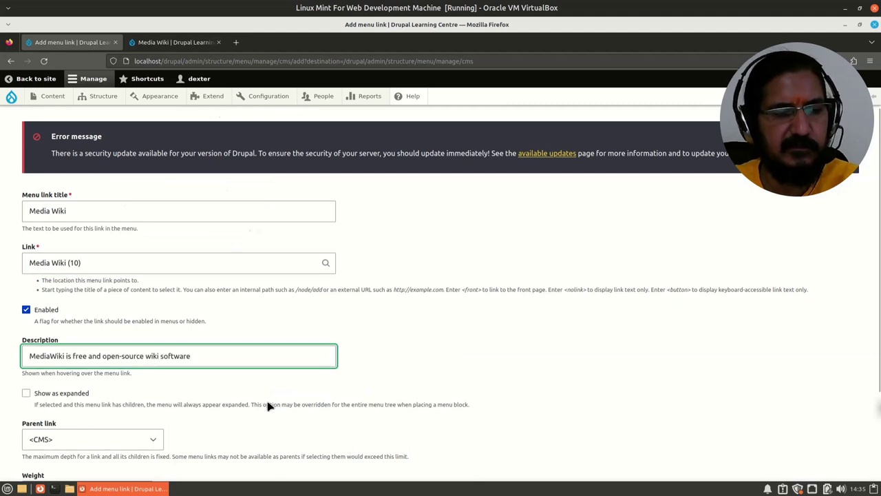
- Save the Media Wiki link in the CMS menu and check the menu's link list
scroll(268, 406, down, 3)
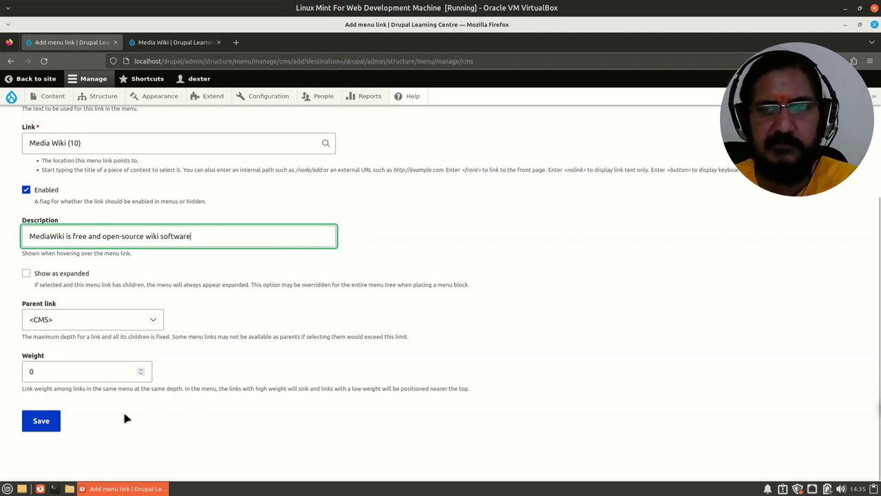
click(43, 421)
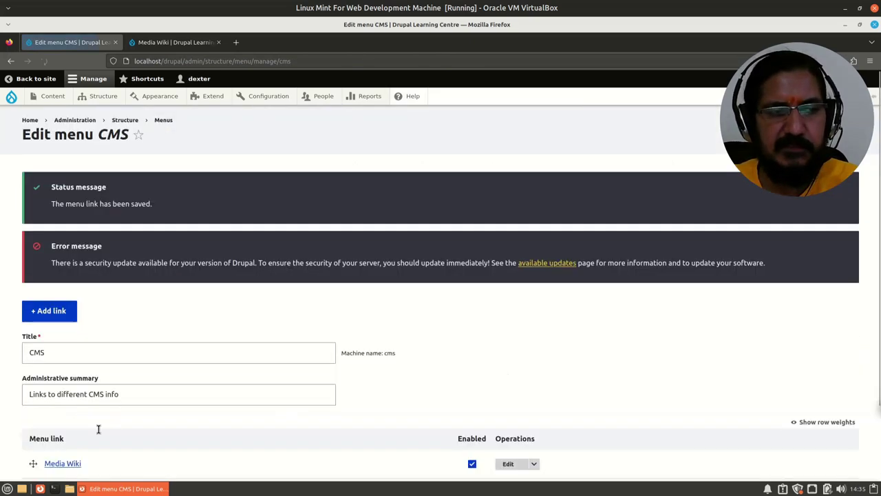
scroll(236, 357, down, 2)
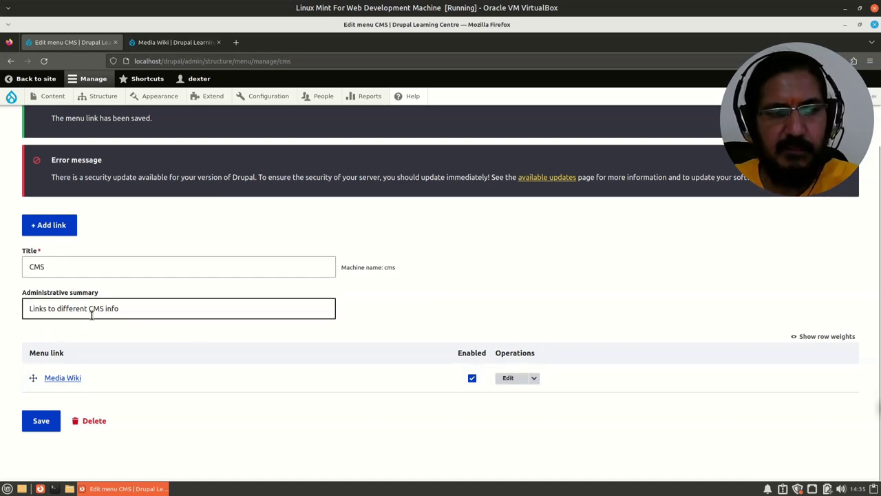
scroll(199, 429, up, 3)
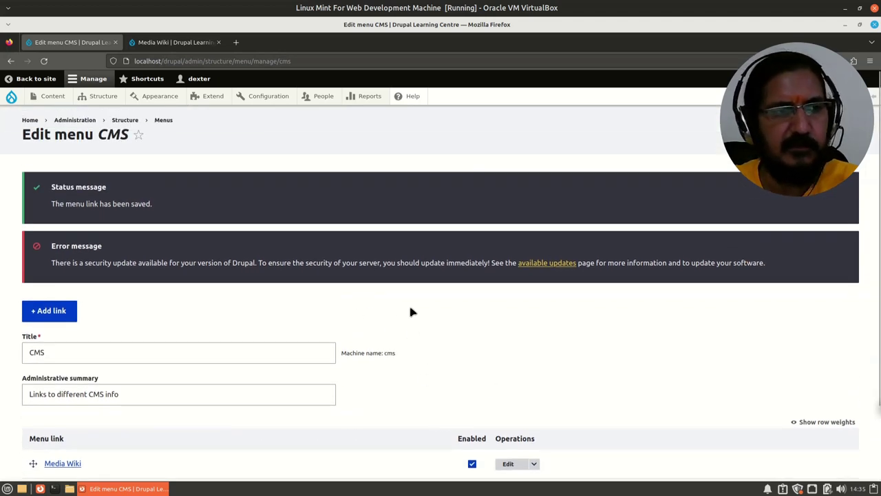
- Look over the published Media Wiki page, then review the CMS menu's settings and link list again
click(177, 42)
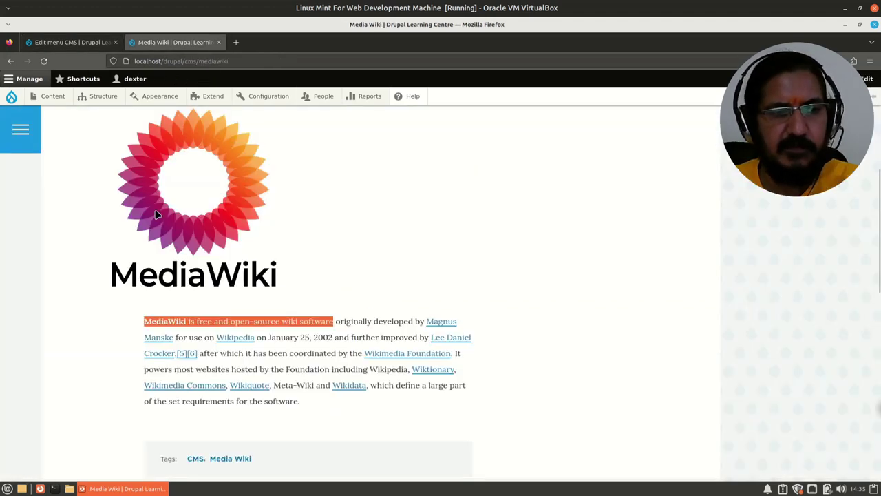
scroll(166, 365, up, 3)
scroll(232, 320, down, 3)
scroll(225, 309, up, 3)
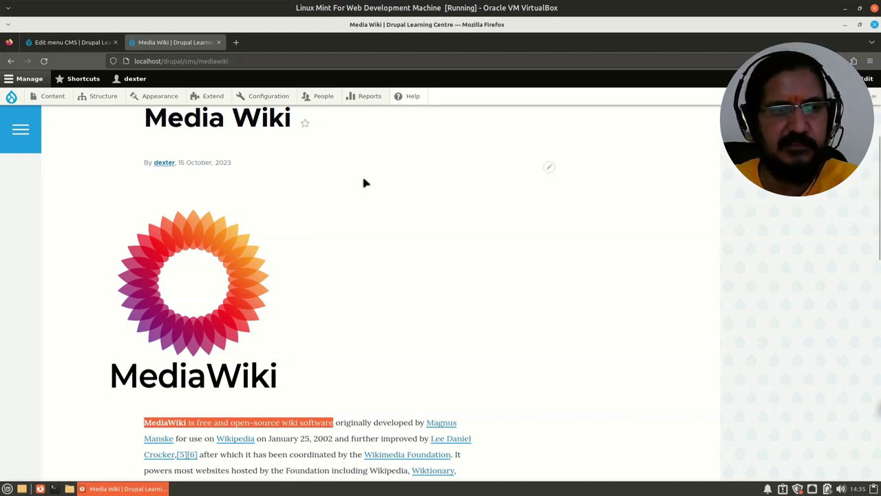
click(90, 42)
scroll(165, 441, down, 2)
scroll(170, 336, up, 2)
scroll(177, 390, down, 1)
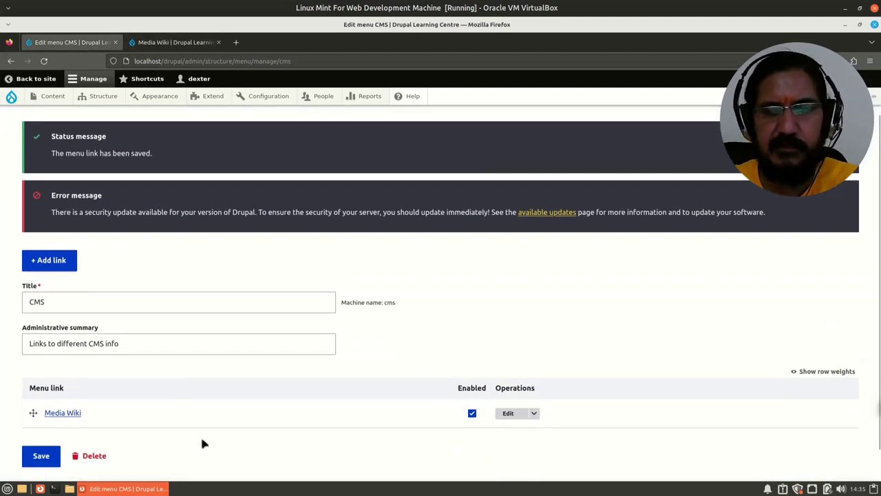
scroll(203, 443, up, 1)
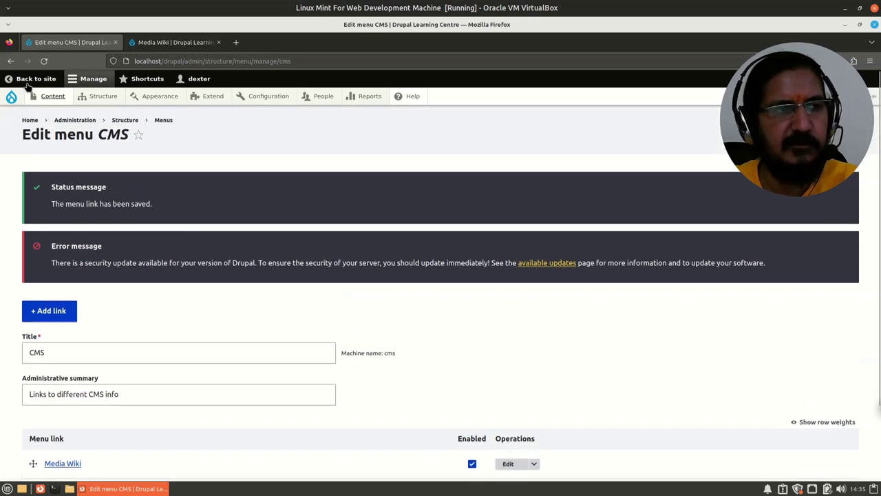
- Open the Block layout page in a separate tab and look through the Olivero theme's regions for a place for the menu
mouse_move(108, 100)
mouse_move(126, 136)
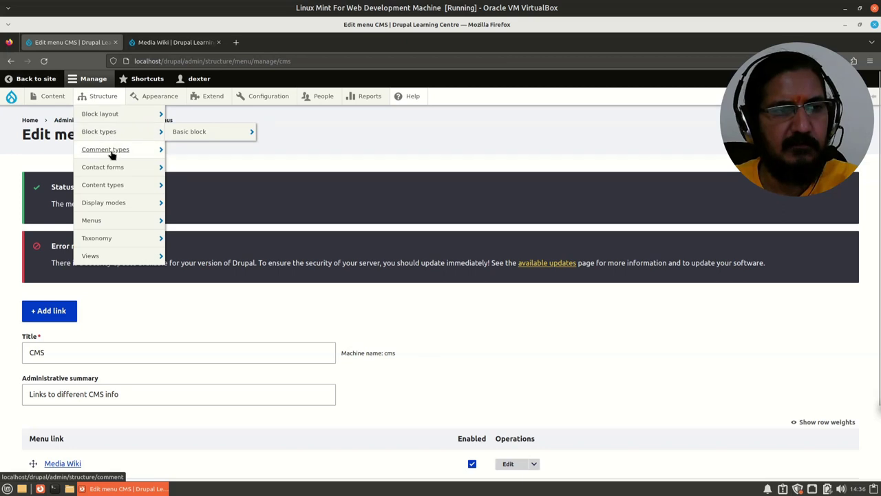
middle_click(109, 118)
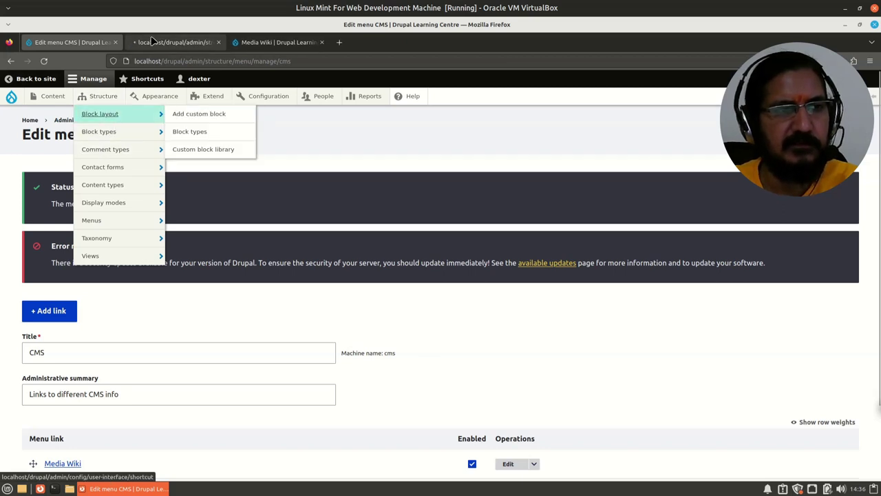
click(165, 42)
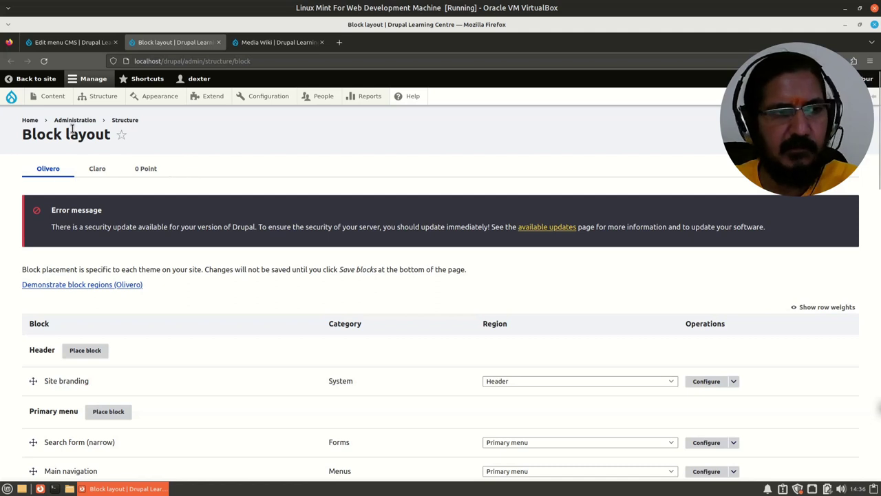
scroll(262, 241, down, 3)
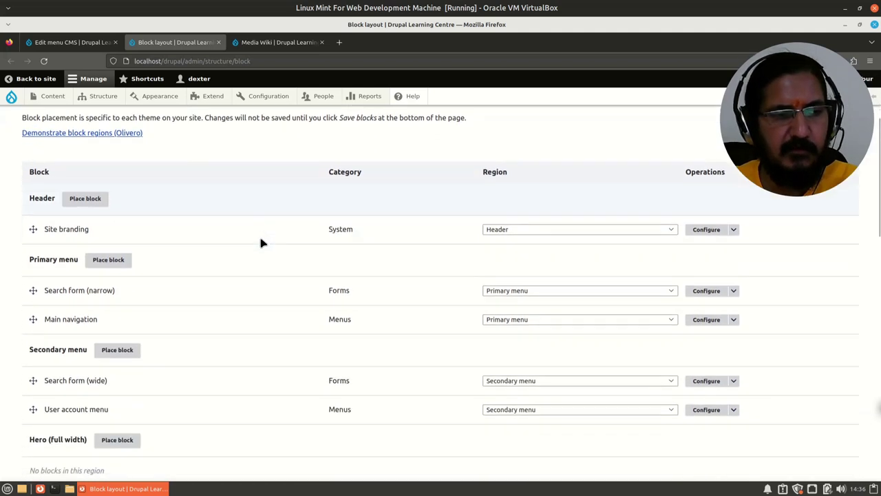
scroll(267, 325, down, 1)
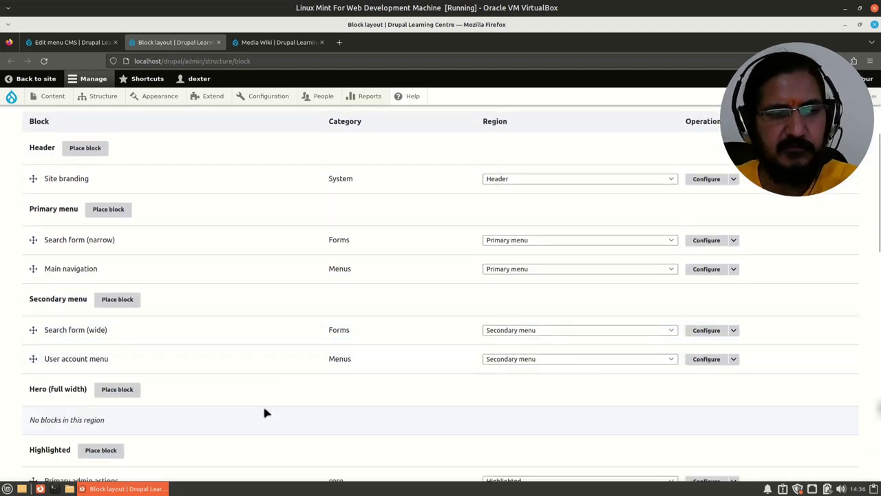
scroll(200, 337, down, 1)
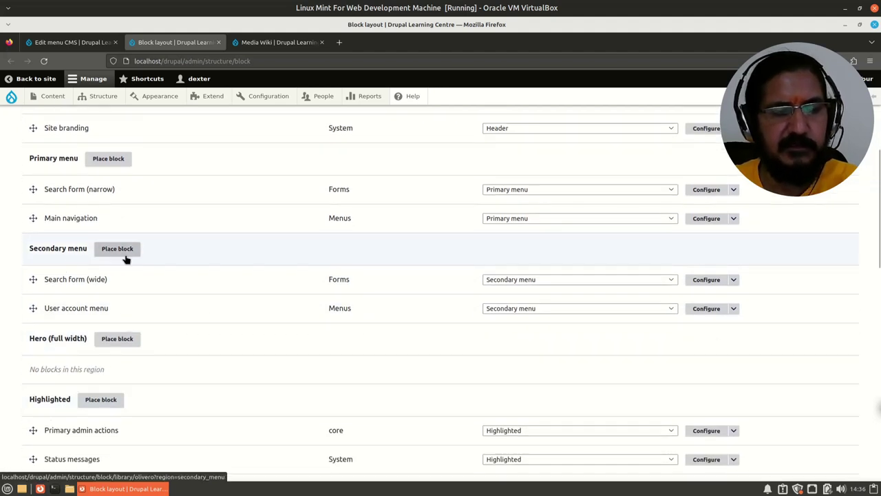
scroll(157, 296, down, 3)
scroll(157, 296, down, 4)
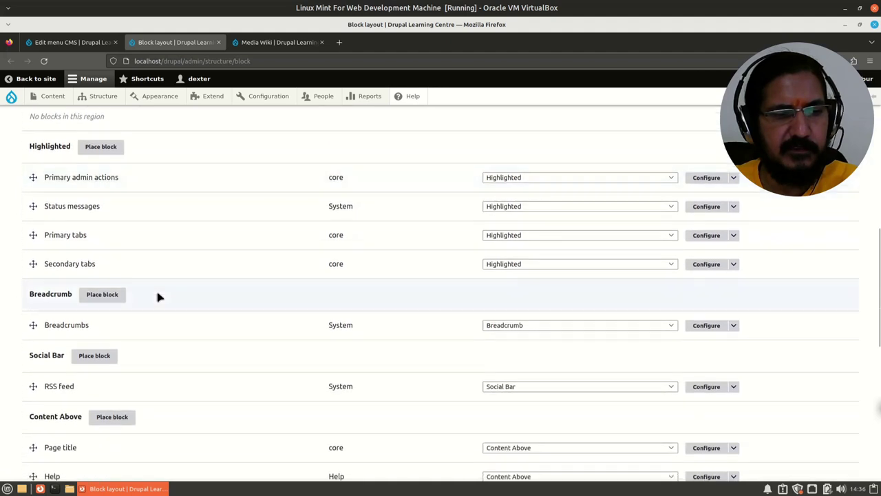
- Place the CMS menu block in the Social Bar region with its title displayed and no visibility restrictions, and save the block
click(110, 255)
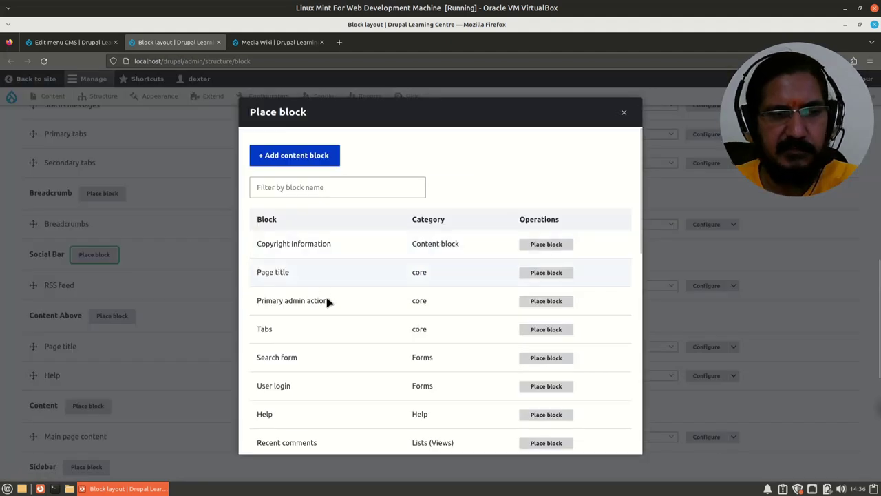
scroll(355, 322, down, 2)
scroll(344, 310, up, 2)
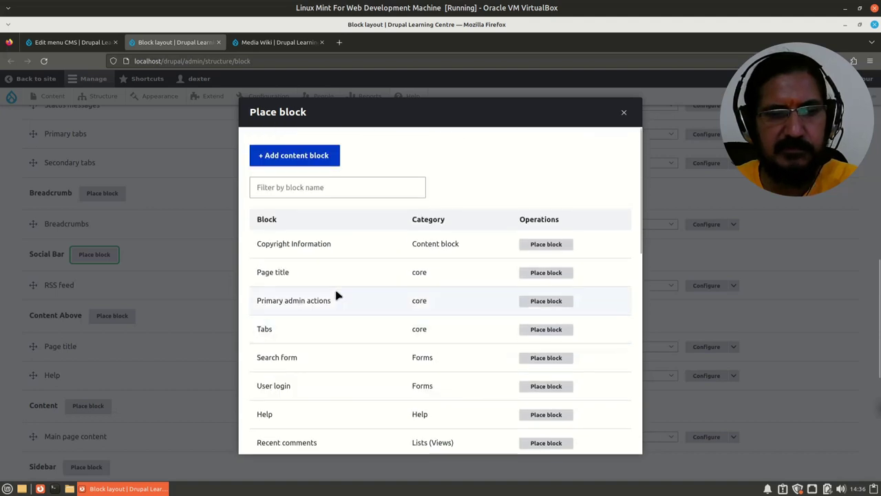
scroll(340, 286, down, 2)
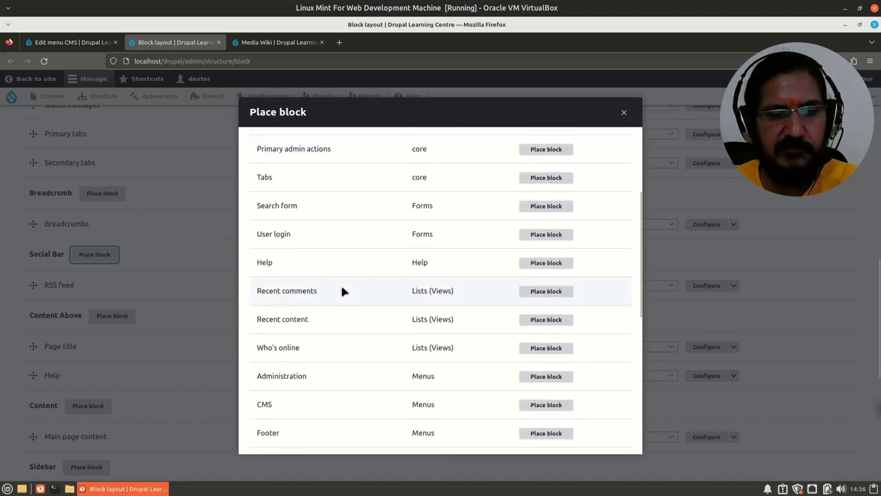
click(529, 408)
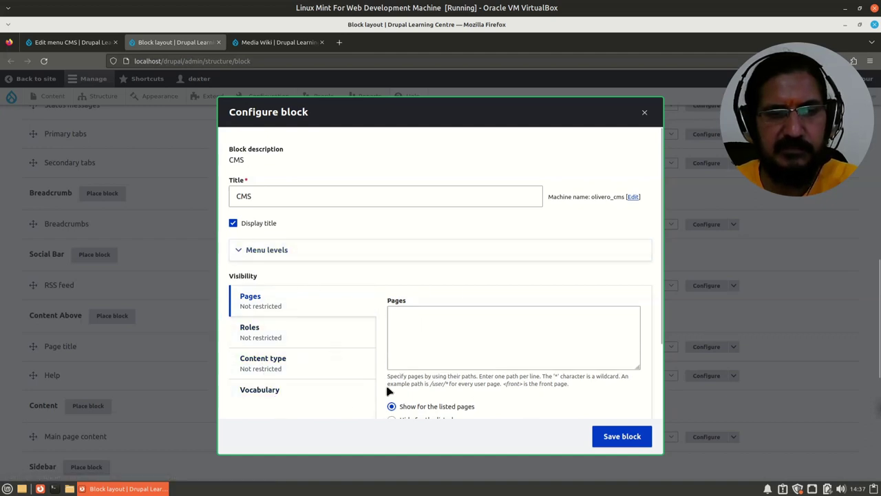
click(623, 441)
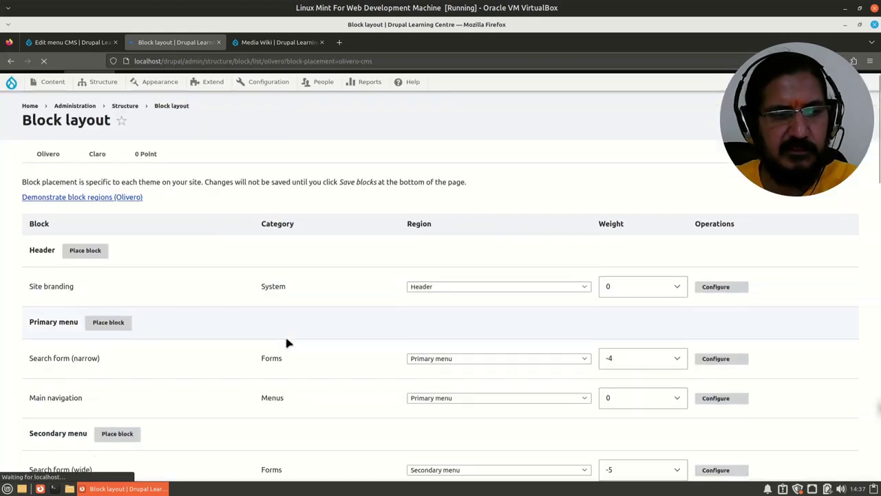
- Look through the Olivero block layout for the CMS block and for regions that have no blocks
scroll(32, 408, up, 3)
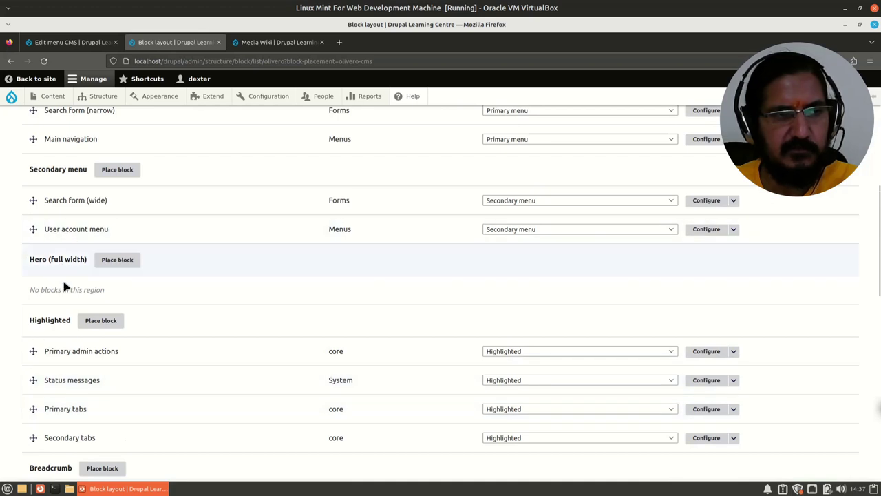
scroll(35, 289, down, 3)
scroll(41, 290, down, 6)
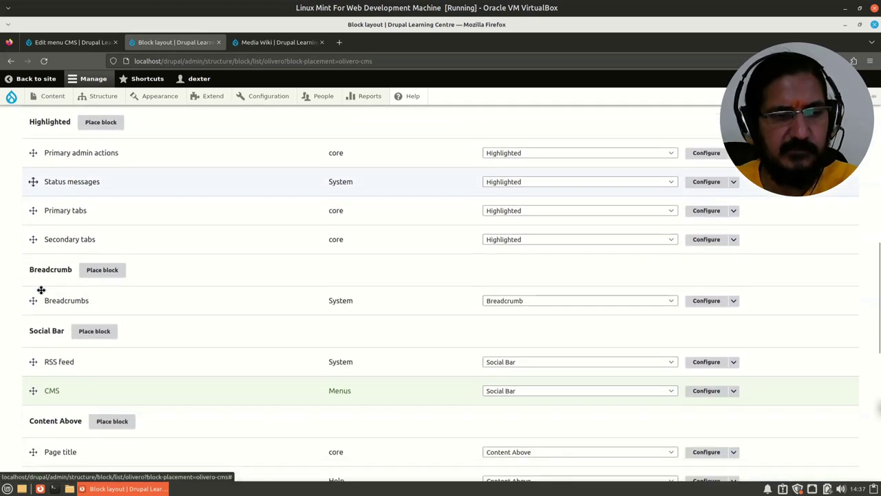
click(34, 286)
scroll(42, 289, down, 5)
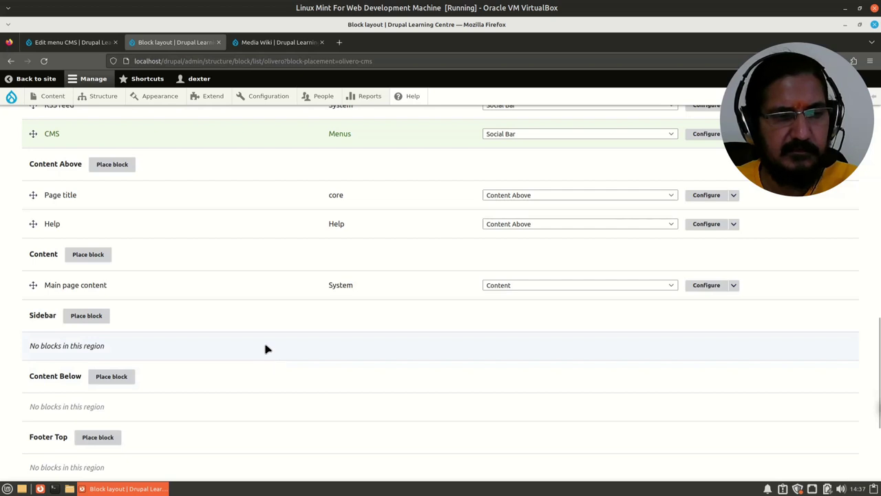
scroll(267, 349, up, 5)
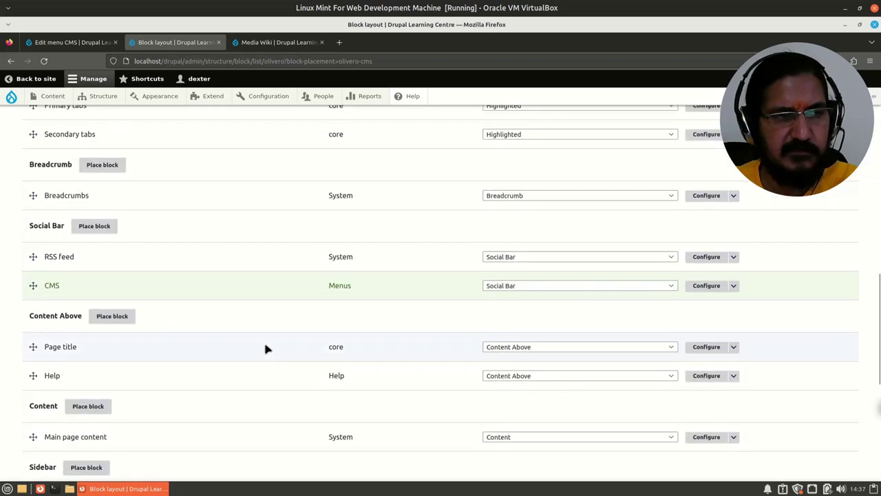
scroll(267, 349, up, 5)
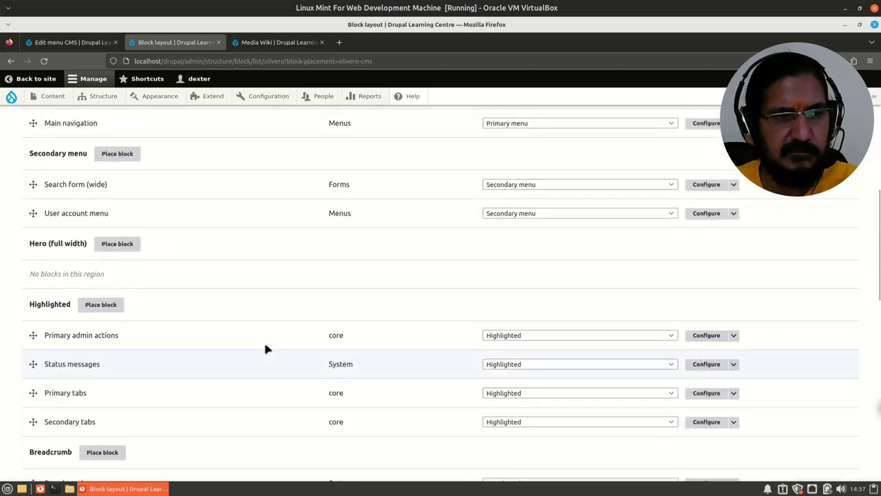
scroll(267, 349, up, 4)
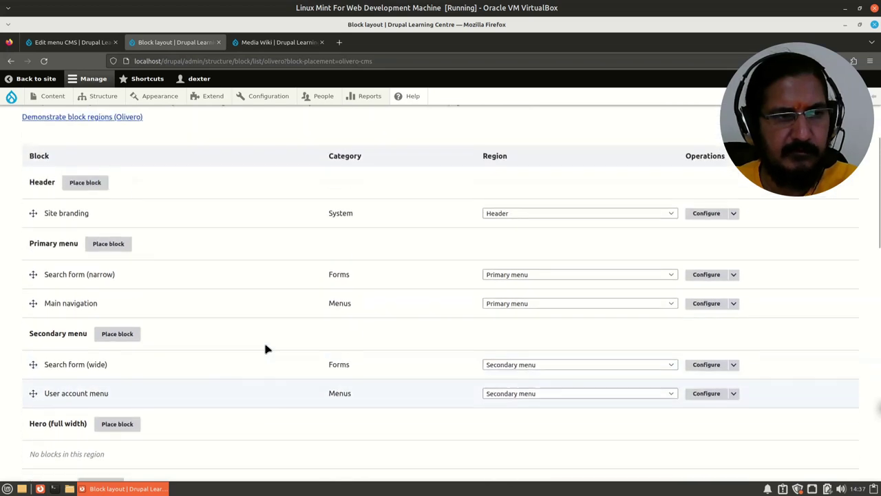
scroll(267, 349, down, 15)
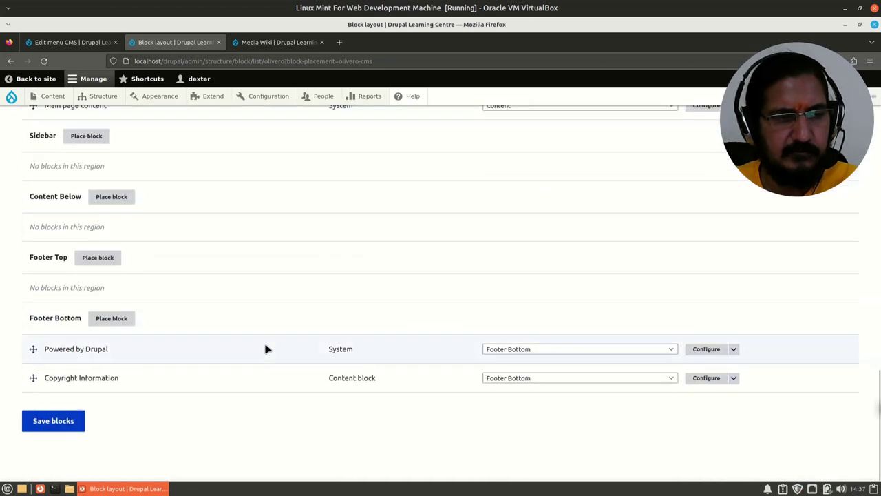
scroll(48, 361, up, 4)
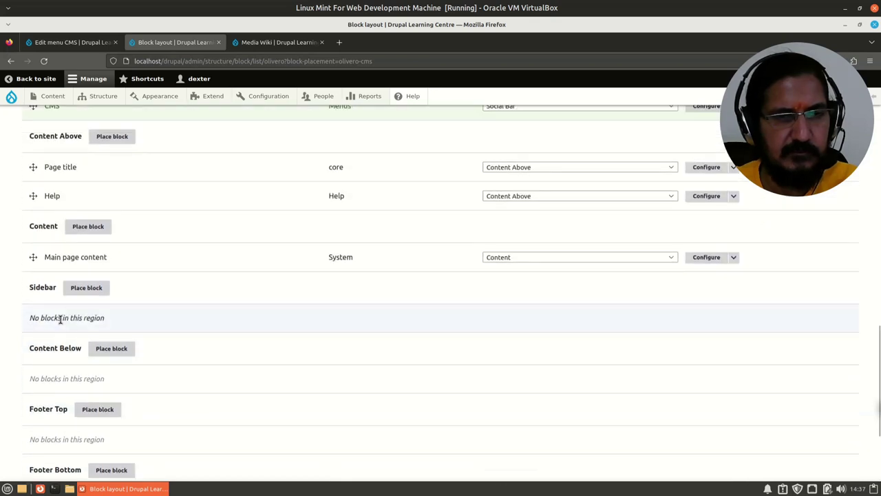
- Move the CMS block from the Social Bar region to the Sidebar region and save the block layout
scroll(207, 344, up, 4)
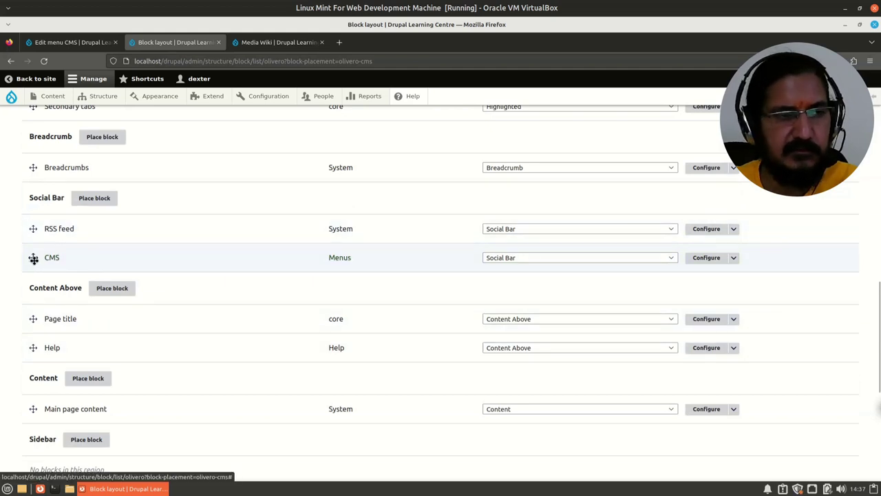
drag(33, 258, 38, 199)
scroll(36, 312, down, 3)
scroll(35, 319, down, 6)
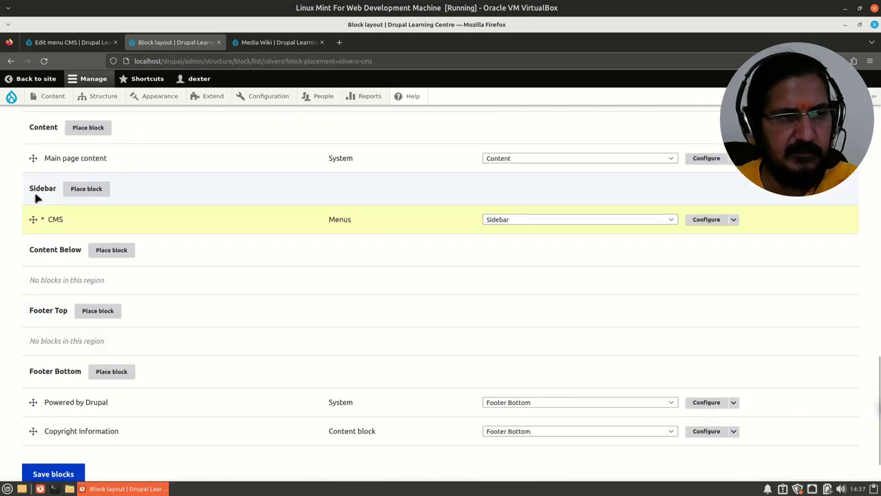
scroll(83, 430, down, 2)
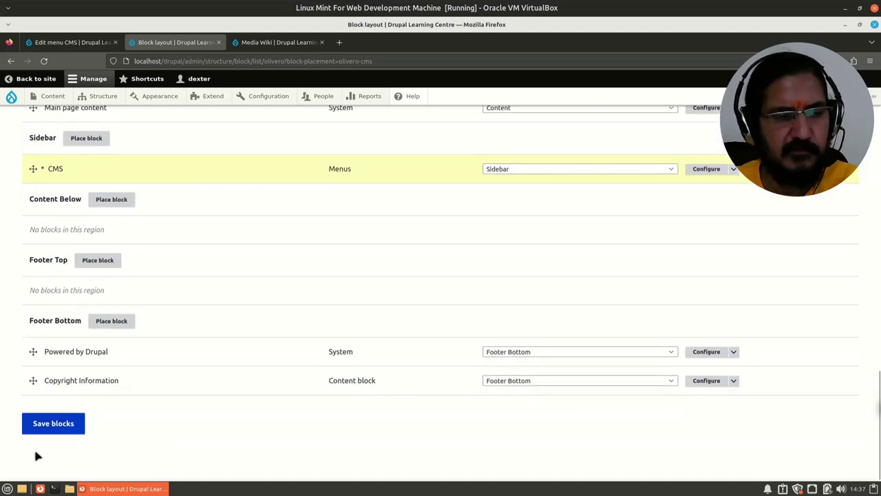
click(49, 423)
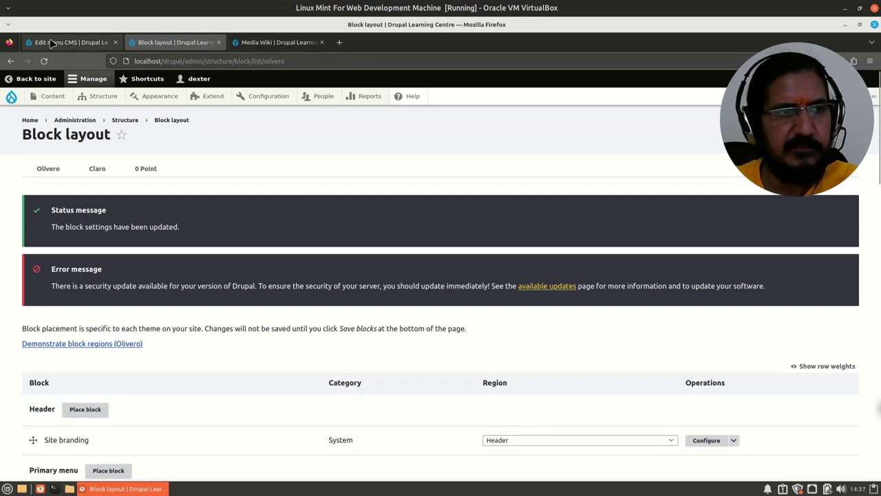
- Open the site's front page at localhost/drupal/ in place of the Media Wiki page and check the CMS menu block
click(273, 40)
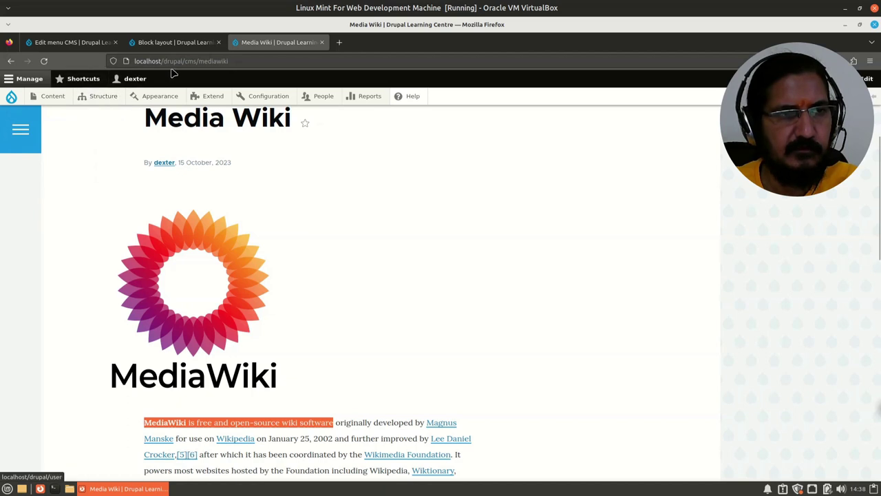
drag(185, 60, 274, 61)
key(BackSpace)
key(Return)
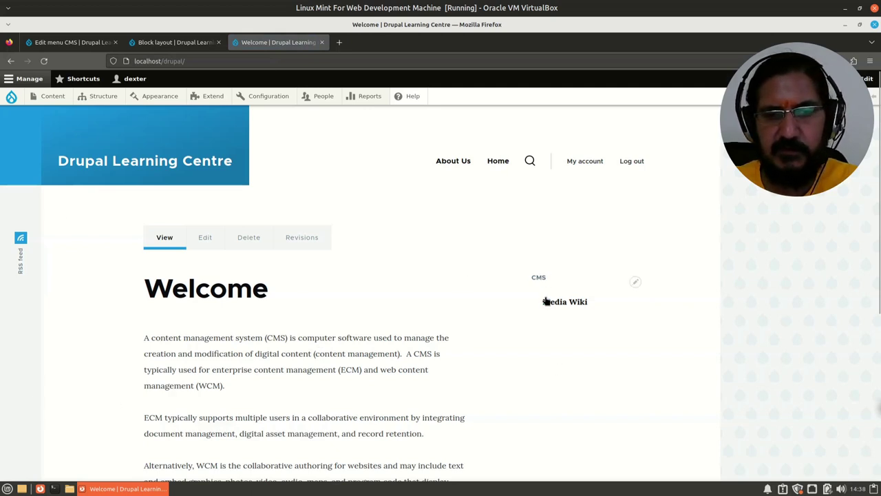
mouse_move(552, 305)
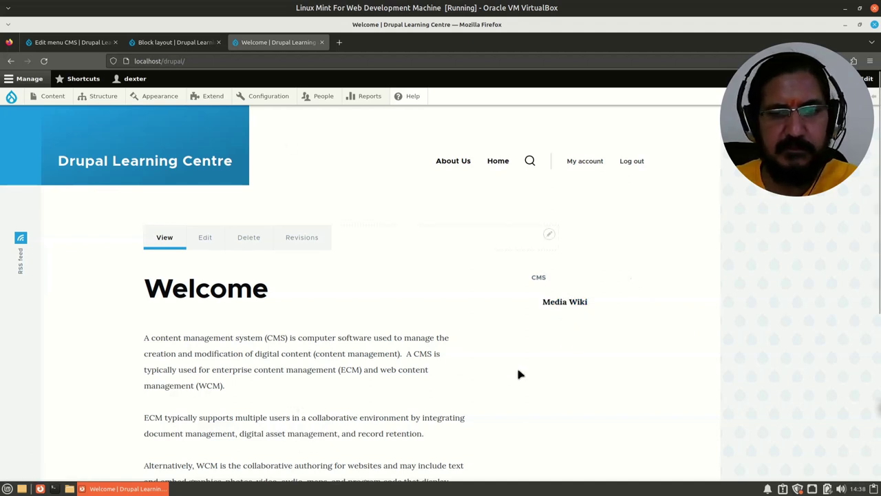
- Open the Joomla page from the site's content list, check its CMS menu block, and open the page for editing
click(57, 41)
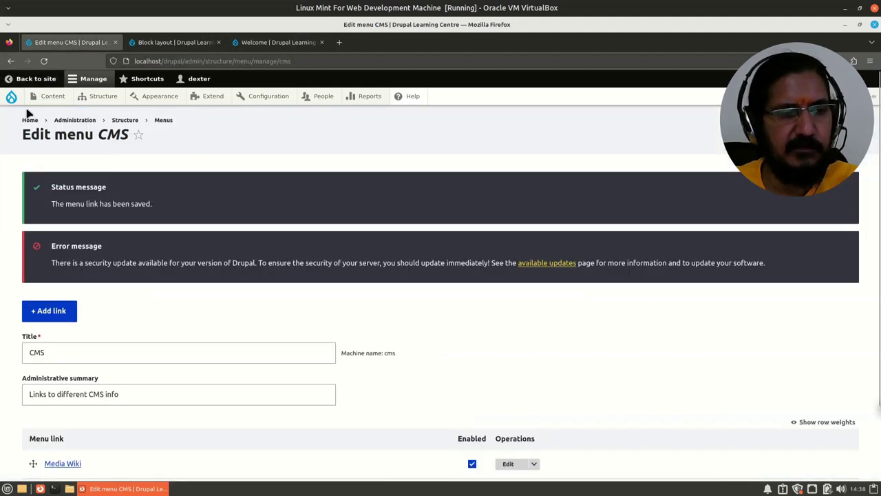
mouse_move(44, 101)
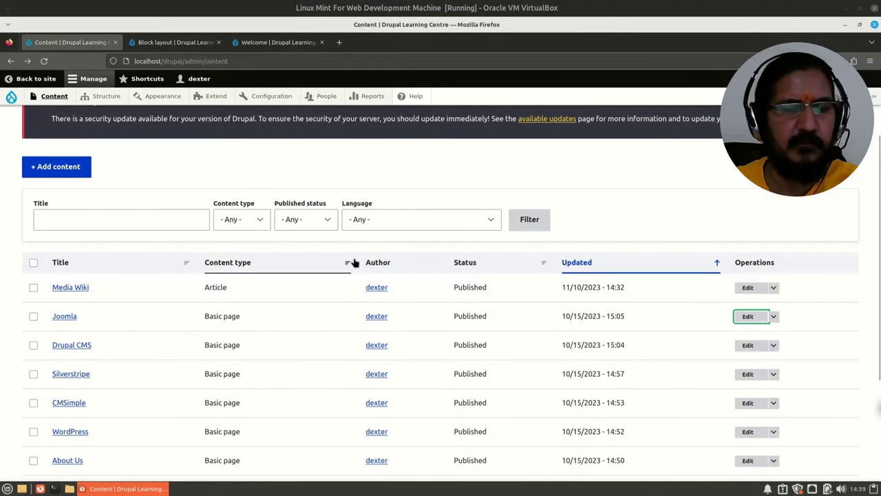
click(69, 318)
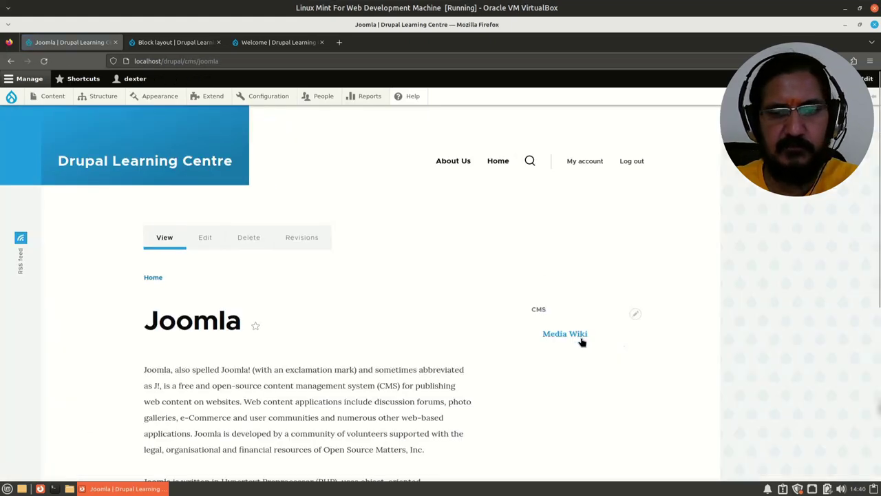
click(210, 239)
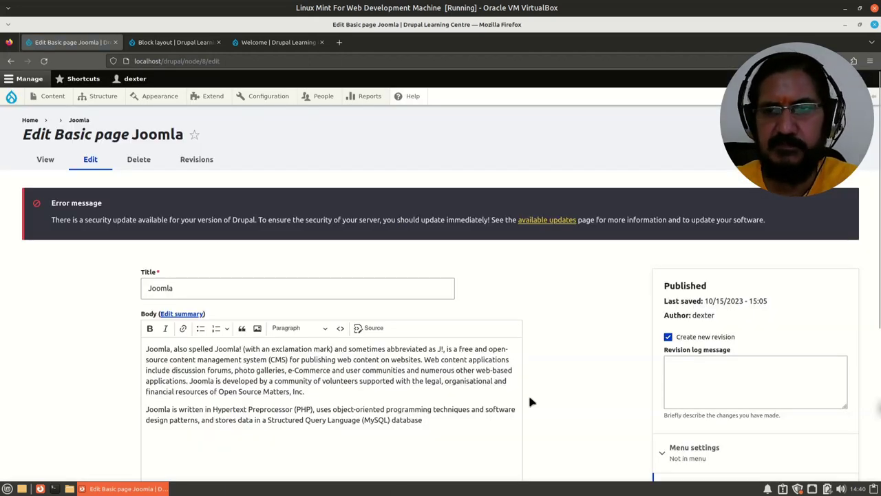
- Enable a menu link titled Joomla for the page and check which parent links are available for it
scroll(572, 389, down, 3)
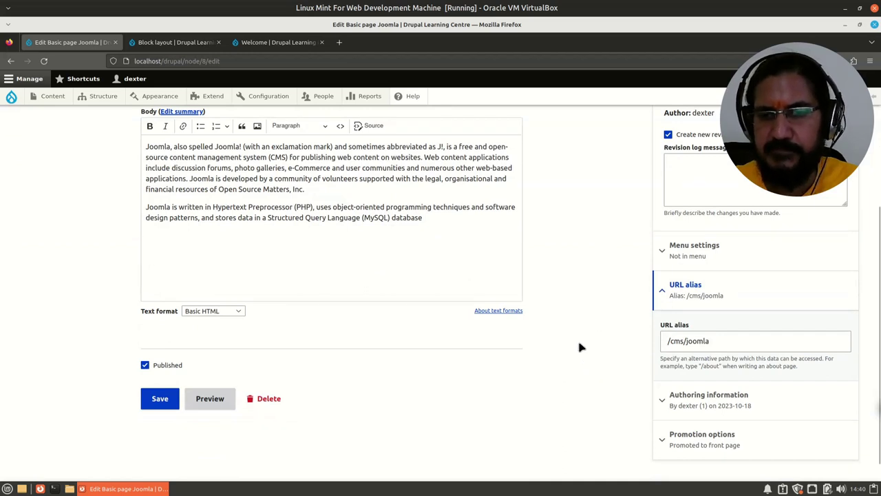
click(666, 250)
click(664, 287)
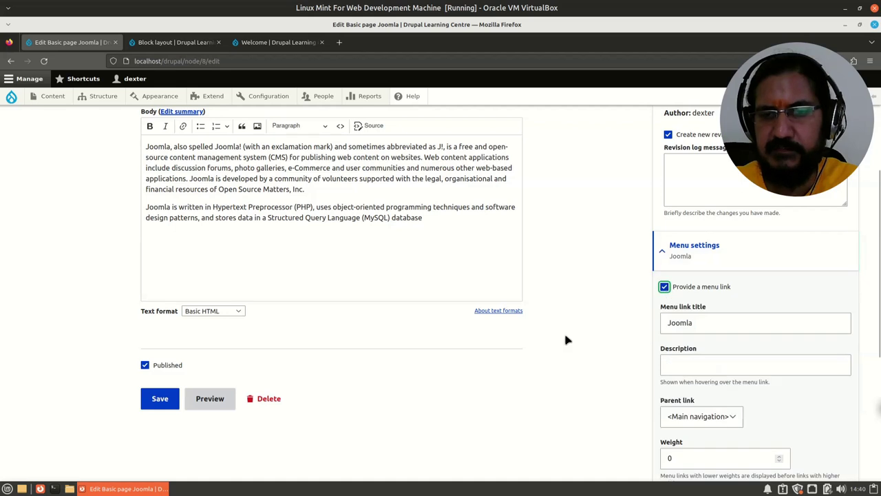
scroll(564, 430, down, 1)
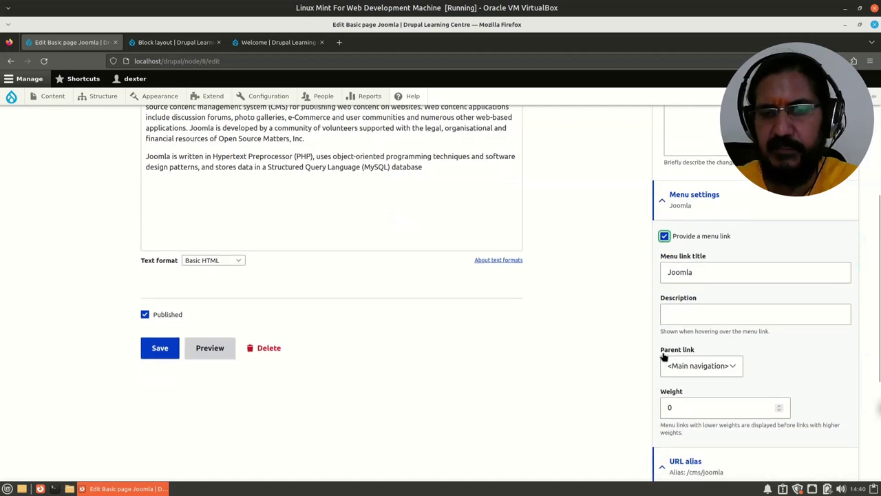
click(696, 366)
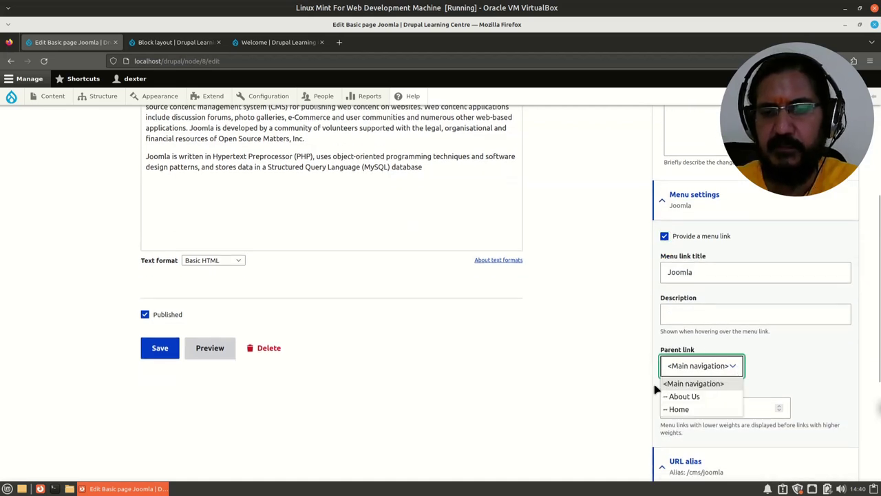
click(790, 359)
scroll(688, 399, up, 5)
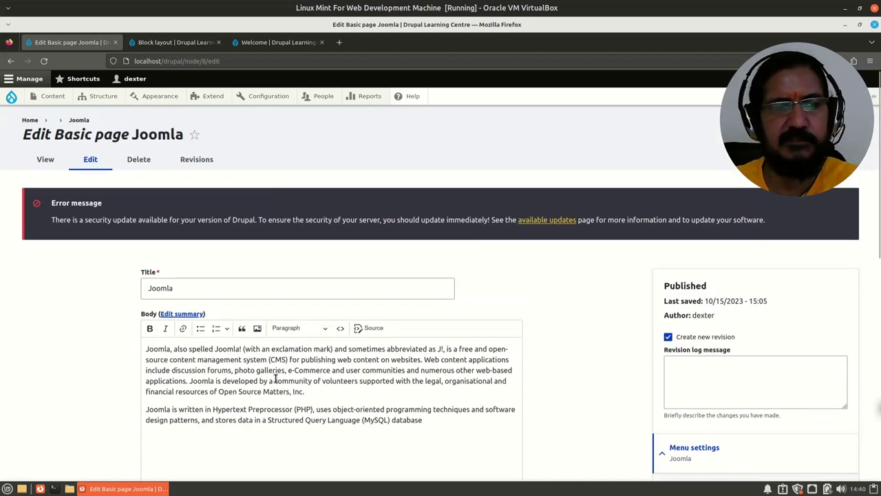
scroll(326, 375, down, 5)
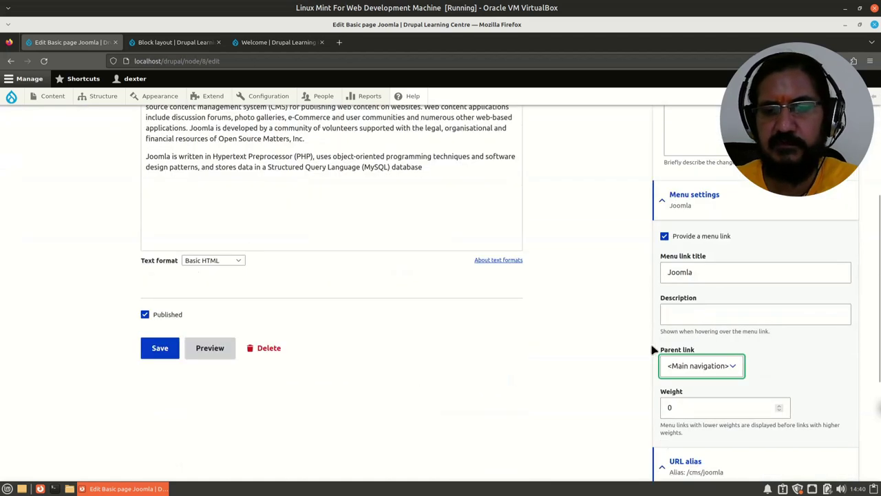
scroll(727, 413, up, 2)
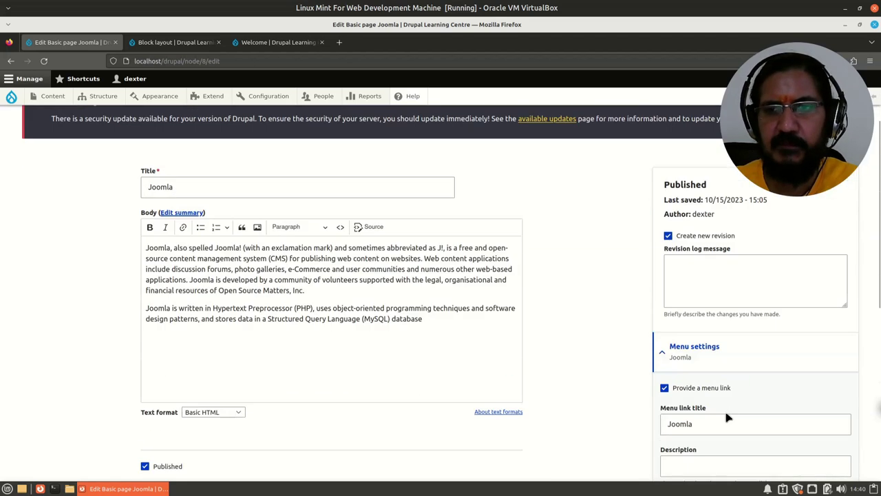
scroll(727, 416, down, 1)
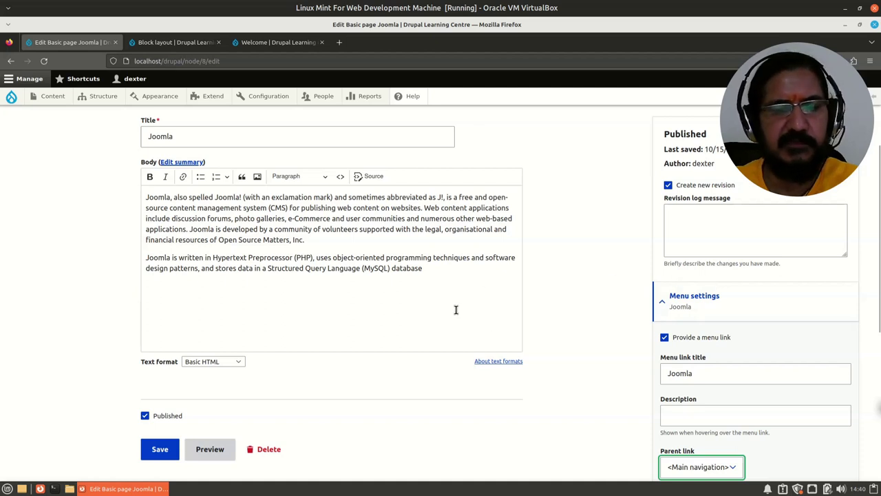
scroll(635, 416, up, 3)
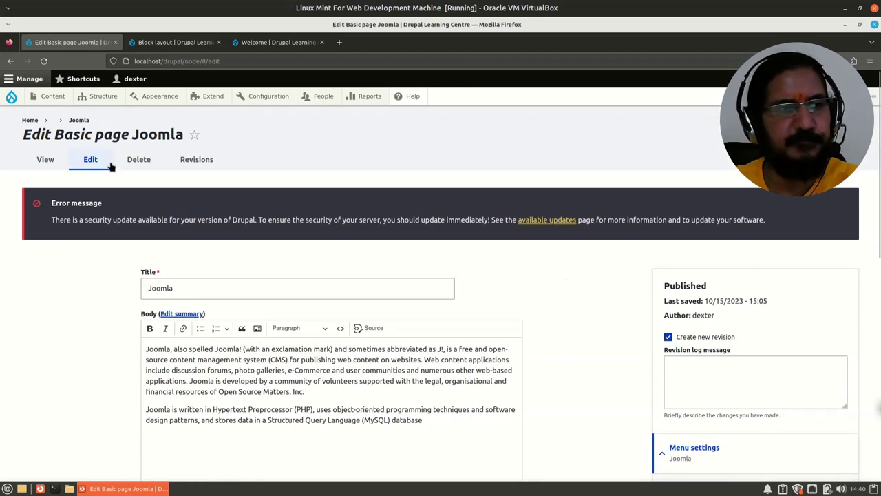
- Open the Basic page content type's settings and add CMS to its available menus alongside Main navigation
mouse_move(94, 98)
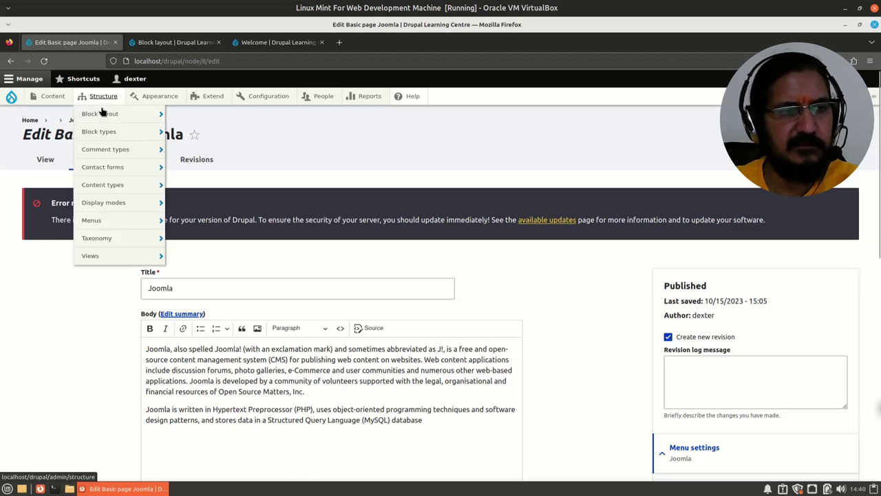
mouse_move(131, 184)
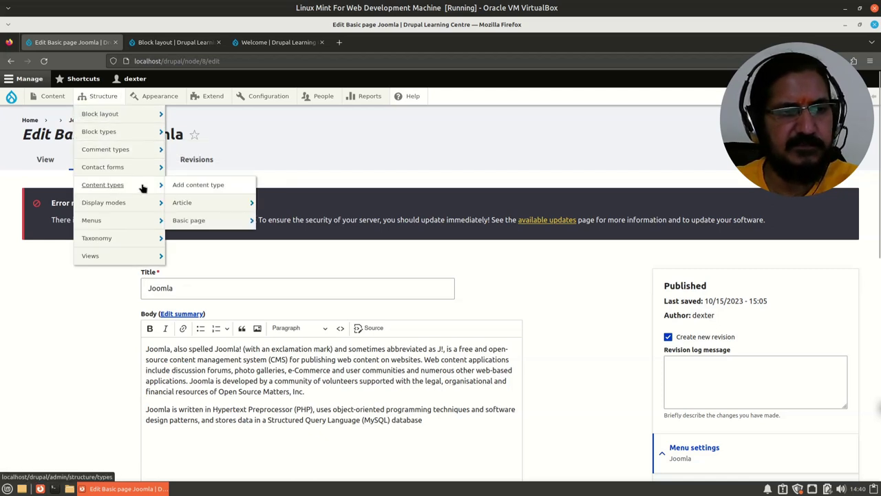
mouse_move(190, 226)
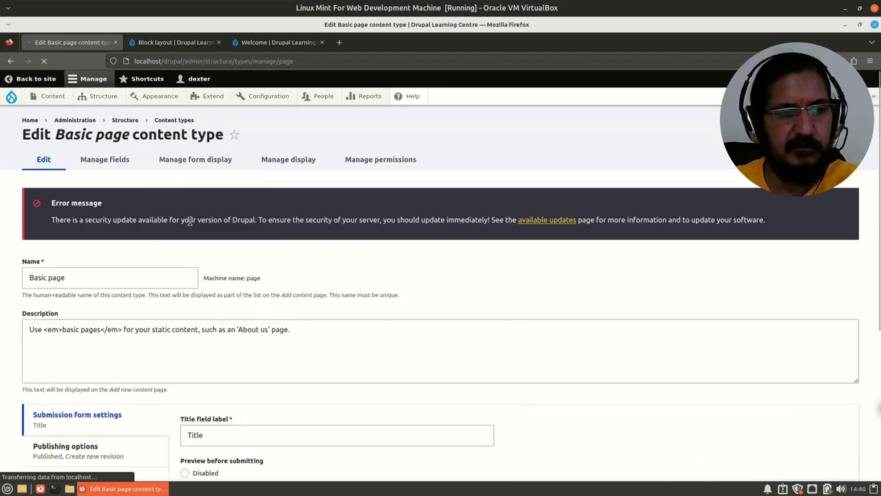
scroll(190, 221, down, 3)
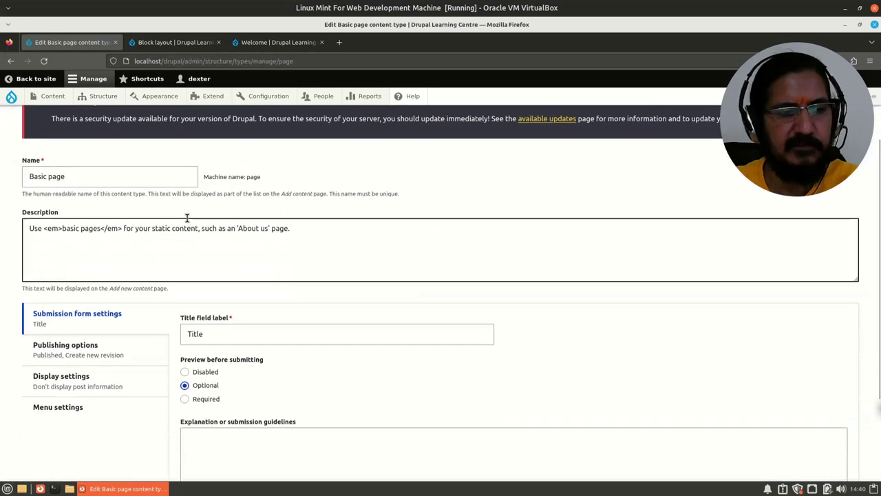
scroll(187, 218, down, 1)
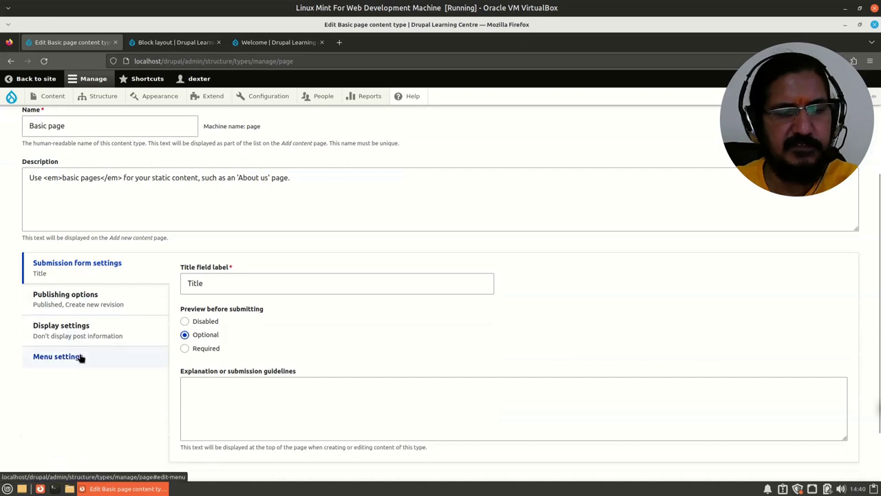
click(57, 357)
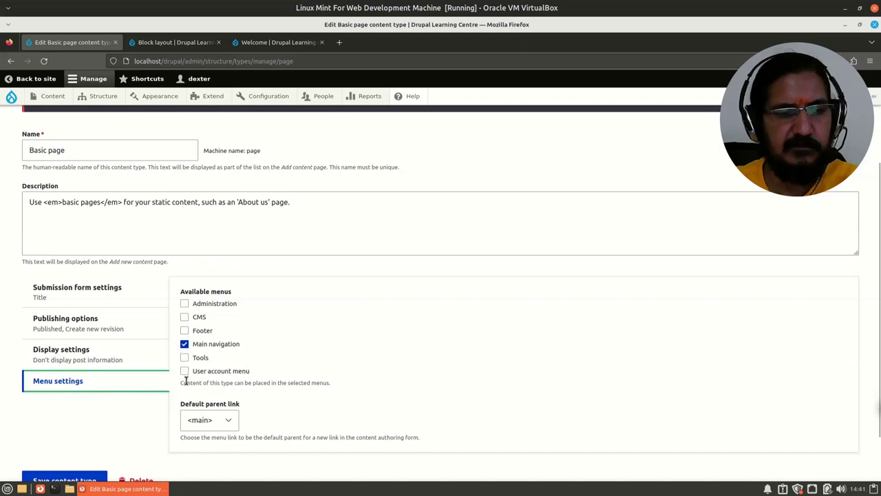
click(184, 317)
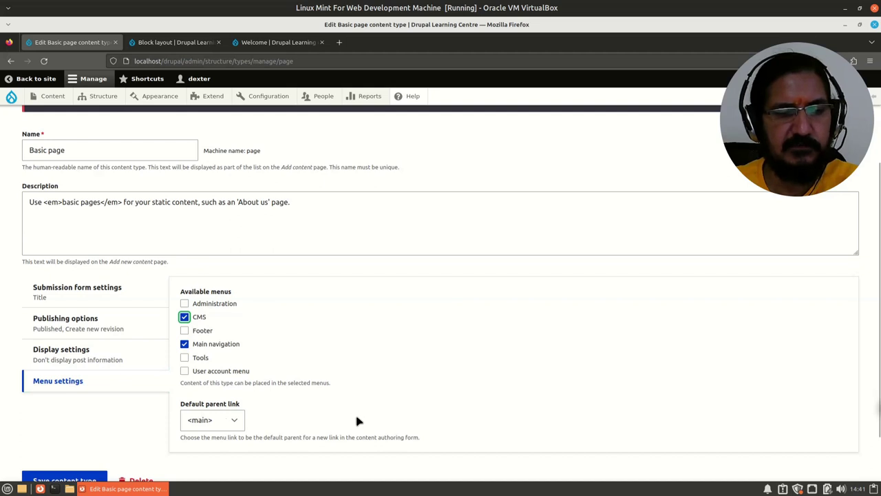
- Save the Basic page content type and open the Joomla page for editing from the site's content list
scroll(353, 409, down, 1)
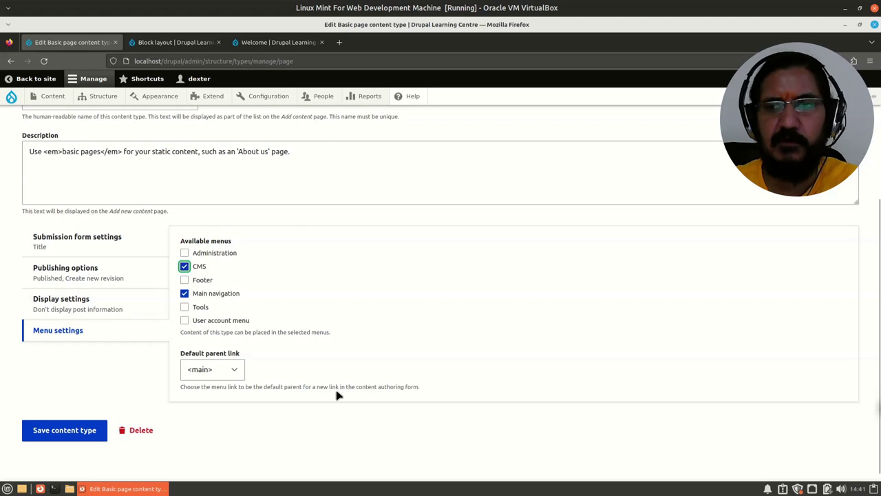
click(64, 434)
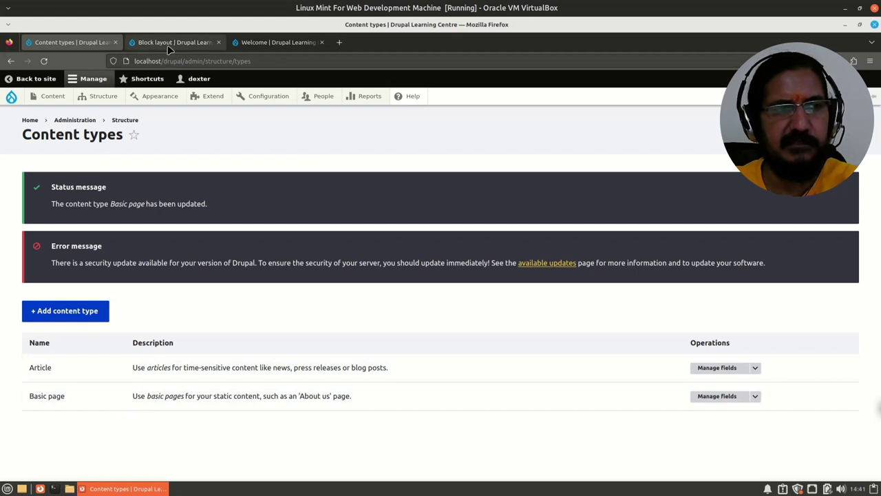
mouse_move(52, 97)
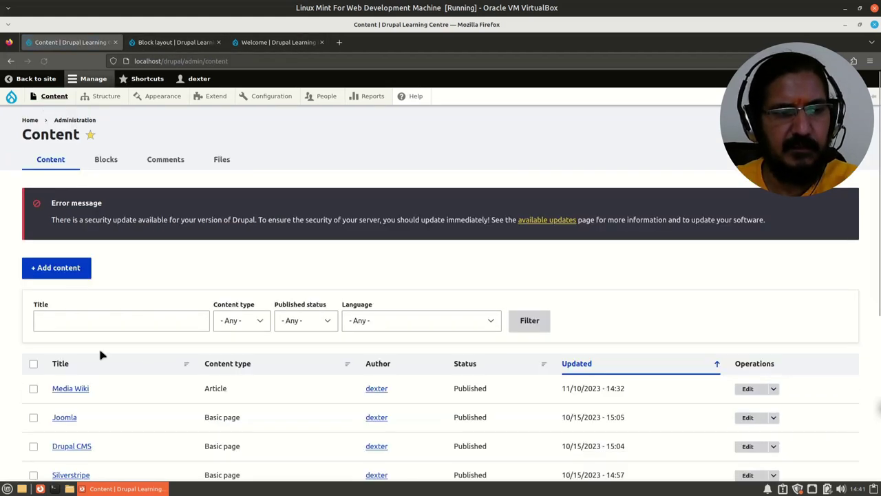
scroll(136, 367, down, 2)
click(749, 367)
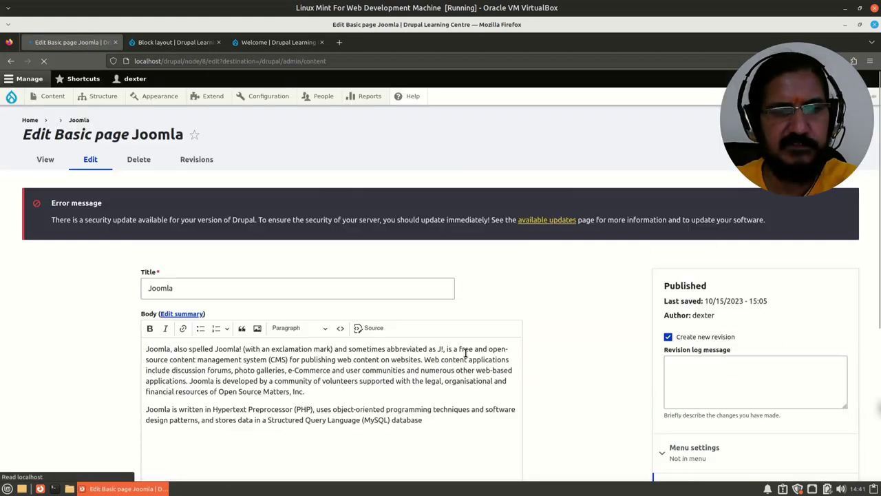
- Provide a menu link for the Joomla page and set its parent link to <CMS>
scroll(451, 317, down, 5)
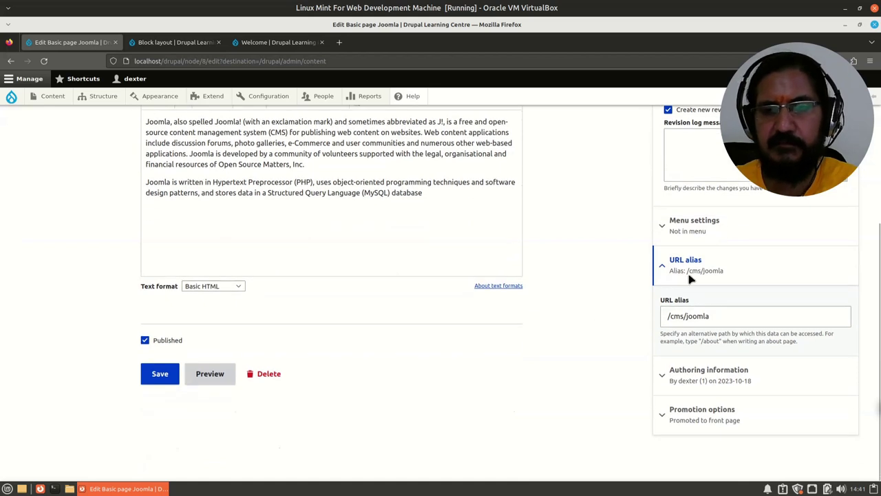
click(676, 229)
click(665, 263)
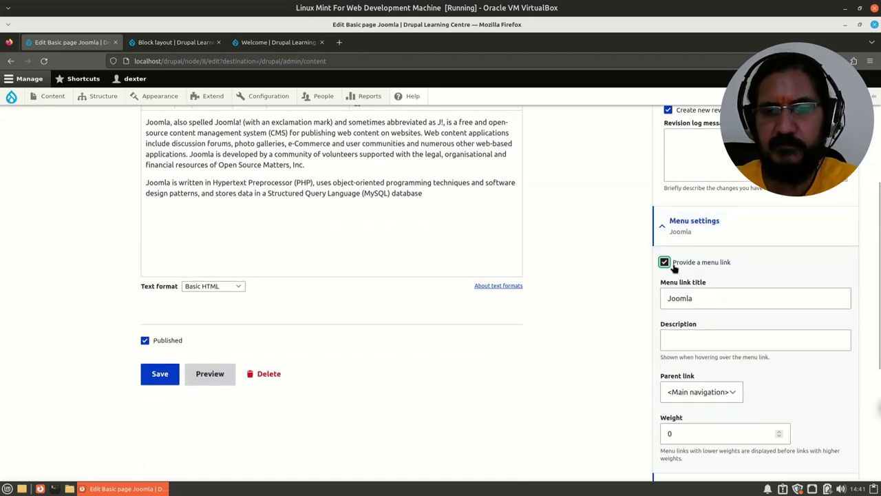
scroll(596, 369, down, 2)
click(719, 341)
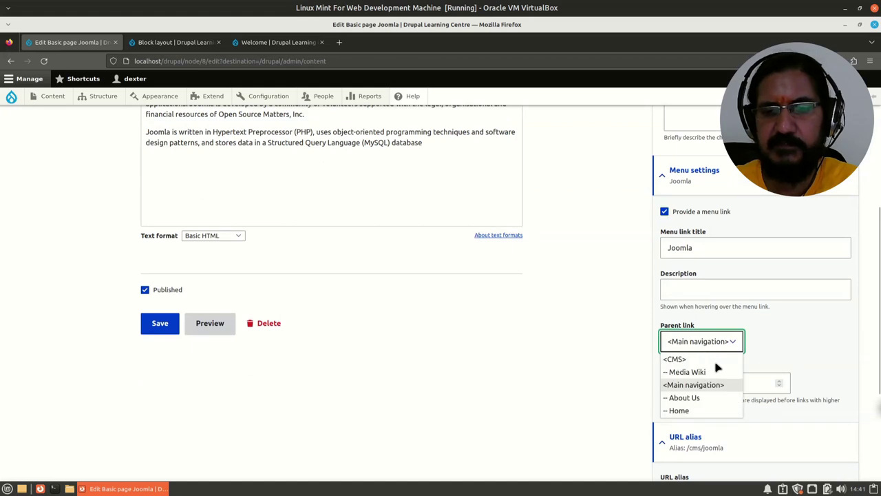
click(698, 359)
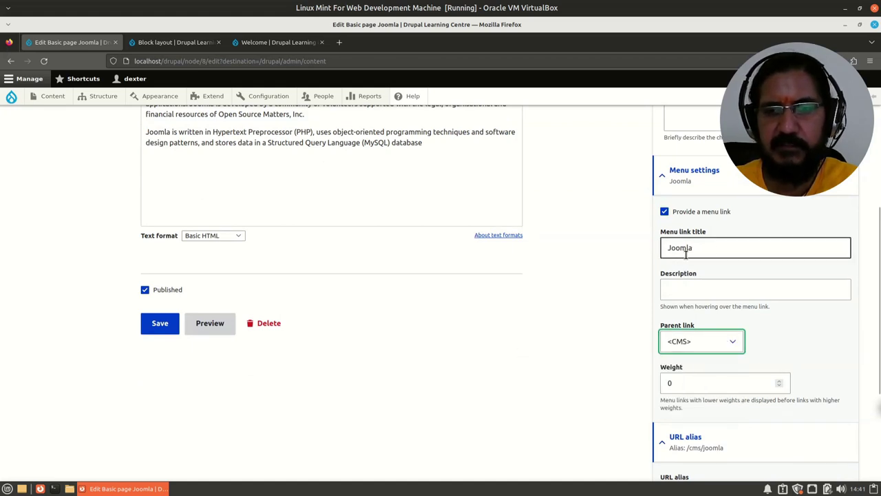
- Set the menu link description to "Joomla is written in Hypertext Preprocessor (PHP)", copied from the body text, and save the page
scroll(392, 325, up, 4)
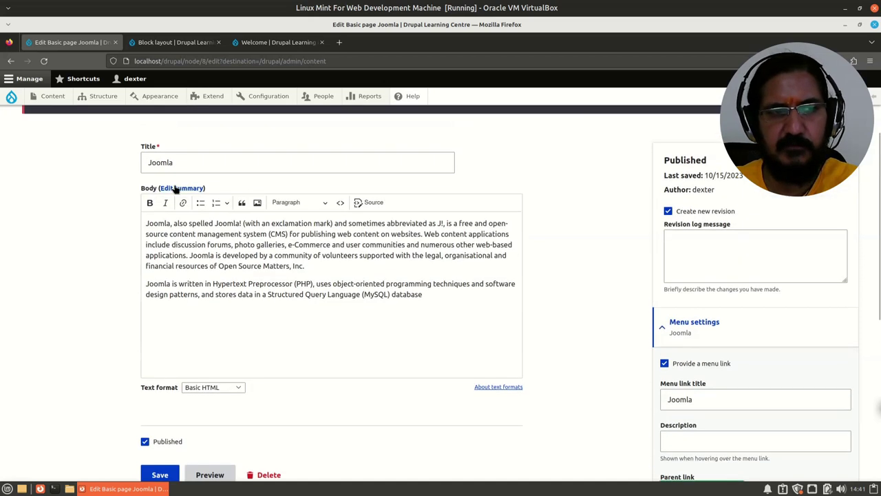
scroll(451, 377, down, 4)
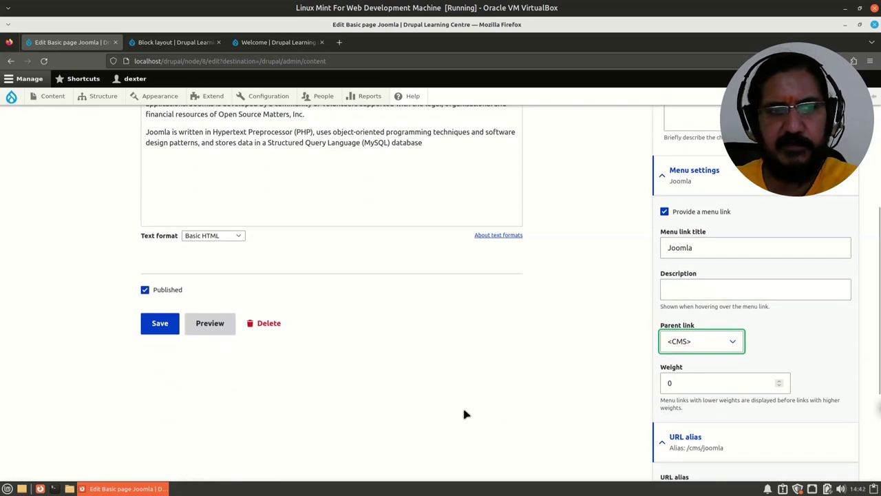
scroll(463, 413, up, 3)
drag(145, 236, 311, 234)
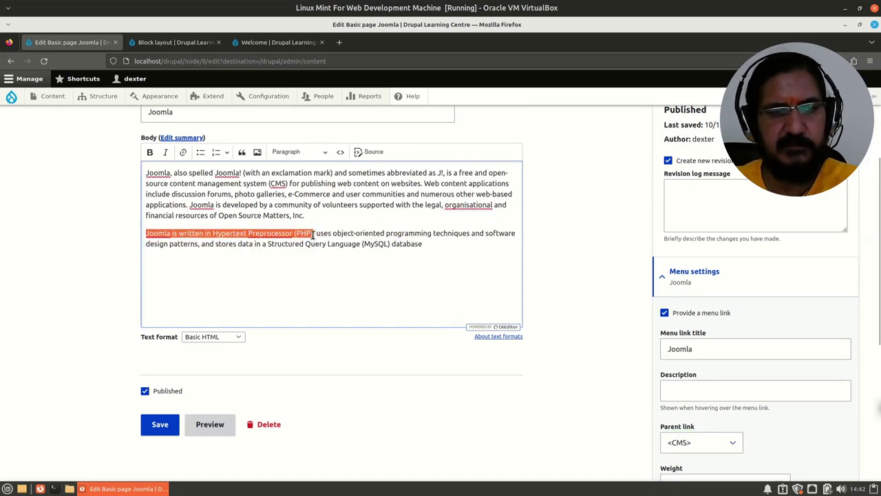
click(805, 390)
text(Joomla is written in Hypertext Preprocessor (PHP))
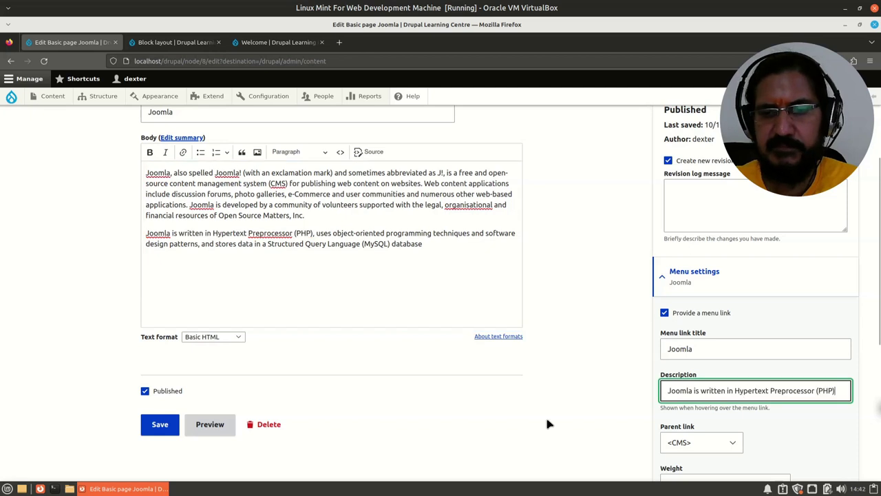
scroll(379, 413, down, 2)
click(160, 375)
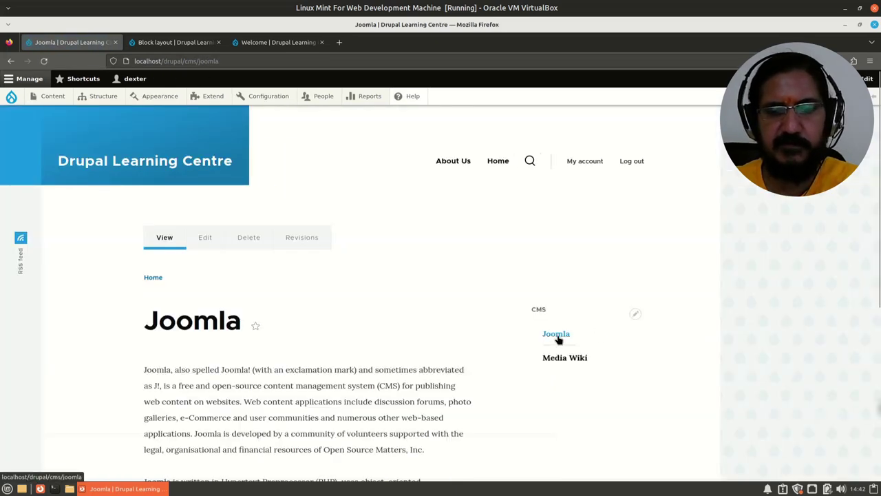
mouse_move(558, 365)
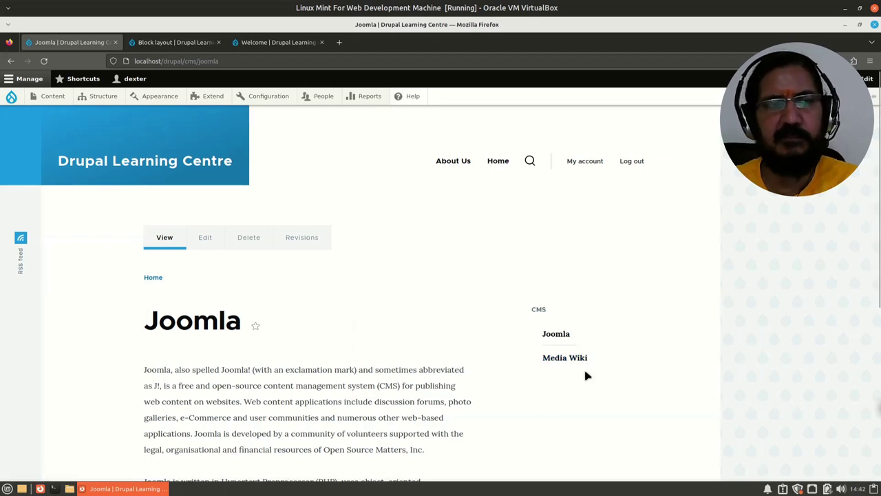
mouse_move(99, 97)
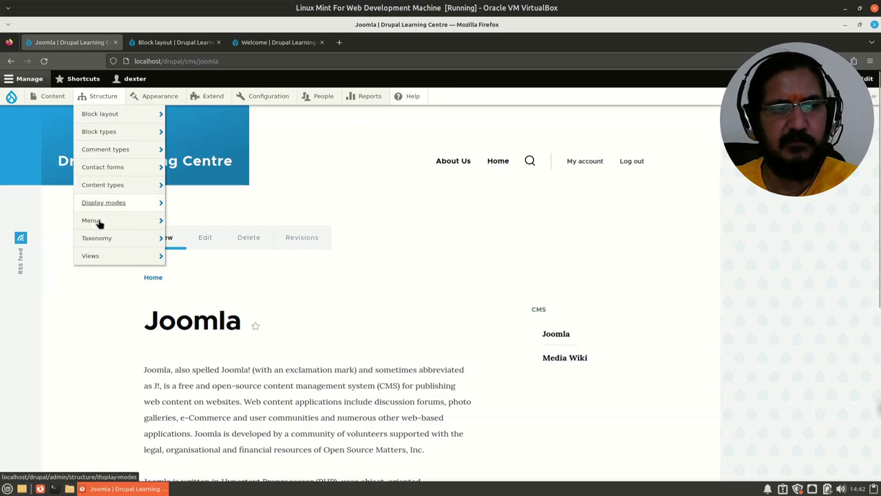
mouse_move(138, 222)
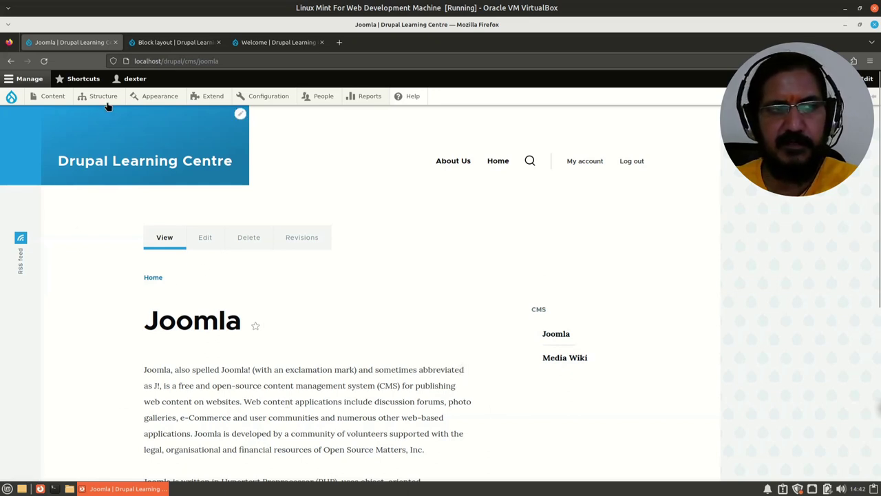
mouse_move(112, 154)
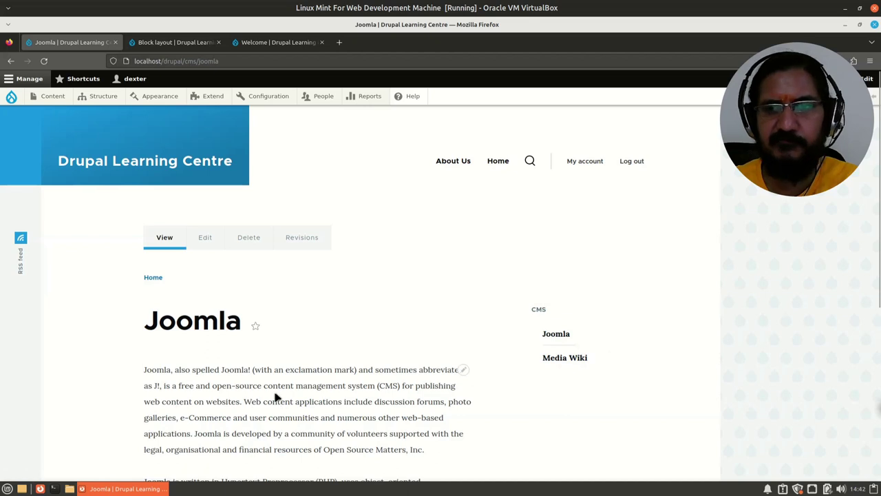
scroll(565, 424, down, 5)
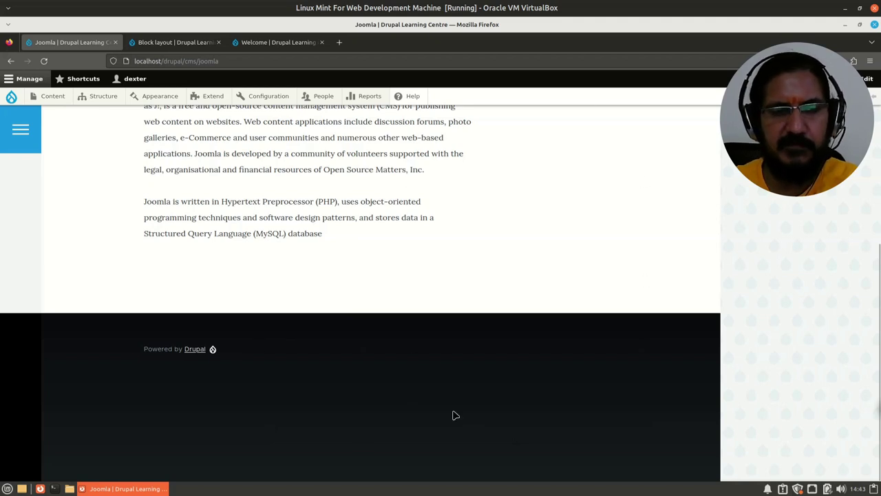
scroll(317, 378, up, 5)
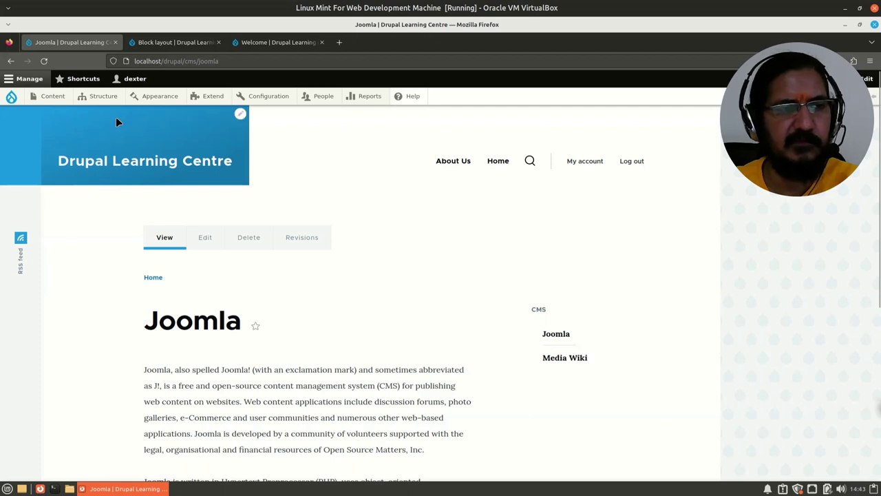
- Start a new menu from the site structure and title it Search Engines
mouse_move(103, 98)
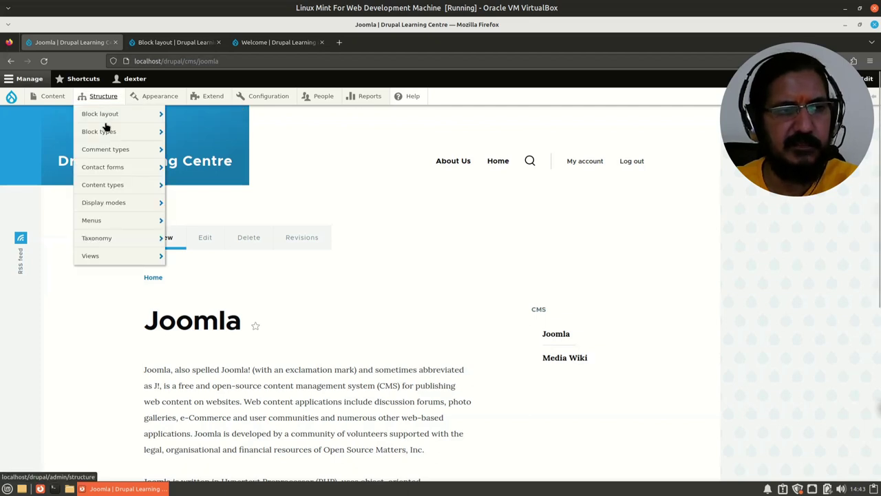
mouse_move(100, 221)
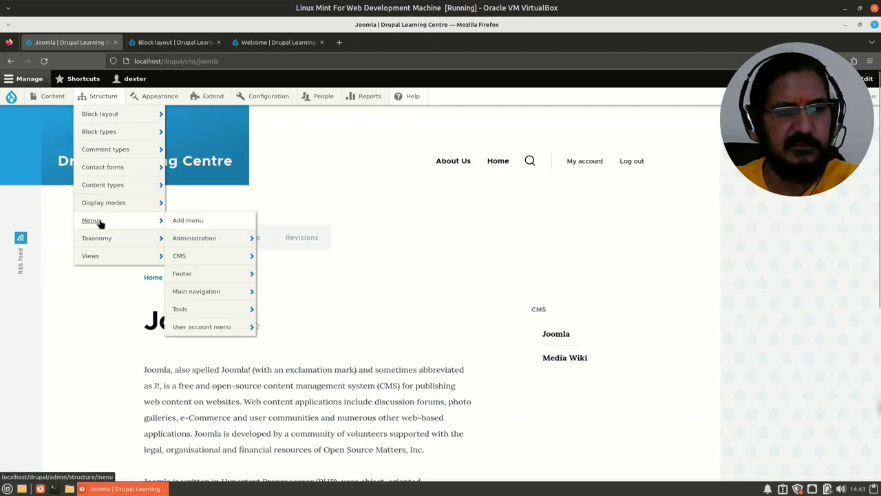
click(216, 223)
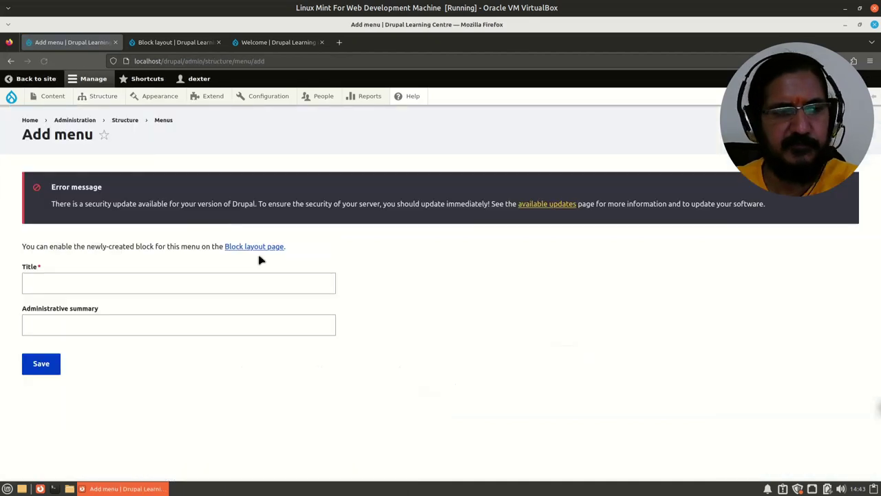
click(234, 280)
text(Se)
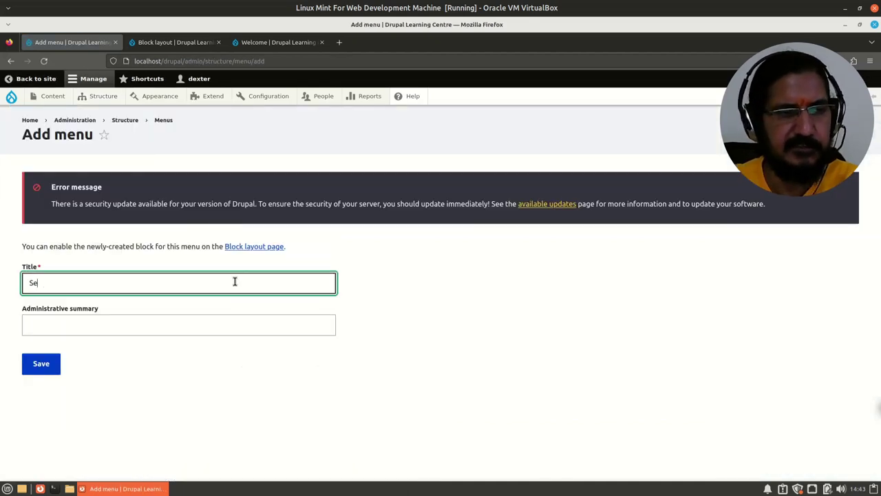
text(arch Engines)
- Enter "link to different search engines" as the menu's administrative summary and save the new menu
click(193, 328)
text(link to)
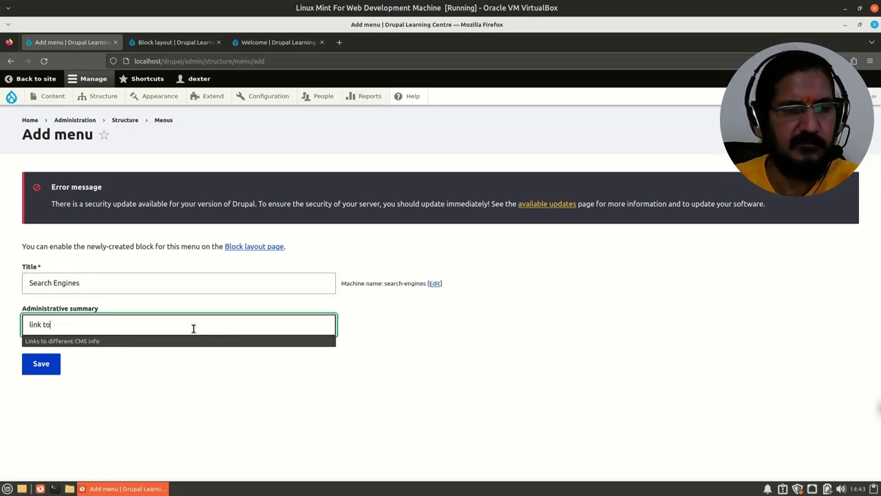
text( differnt)
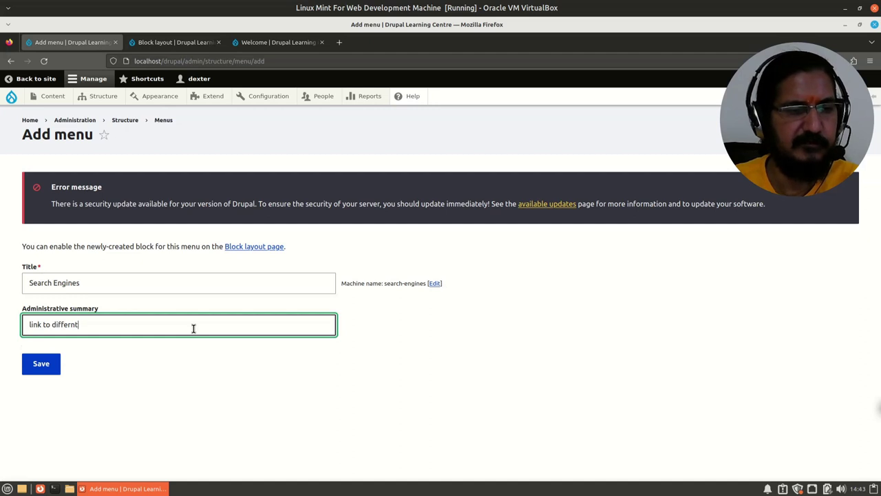
key(BackSpace)
key(BackSpace)
key(BackSpace)
text(rent search engines)
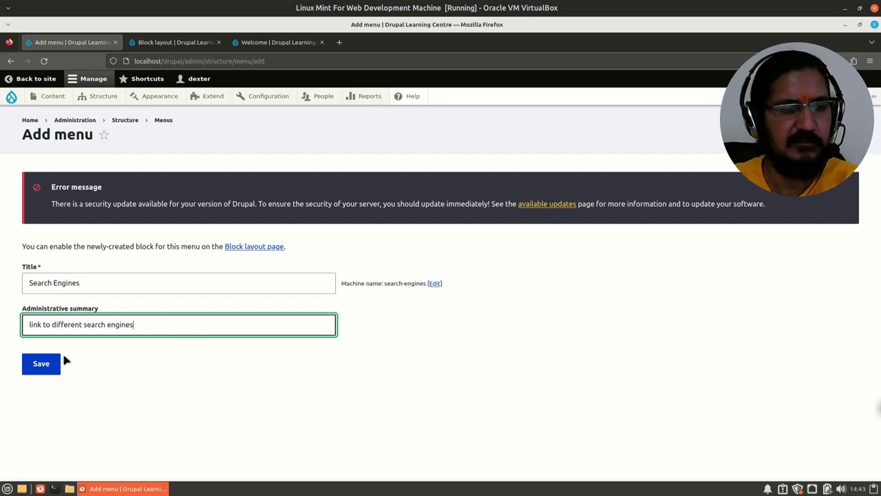
click(41, 364)
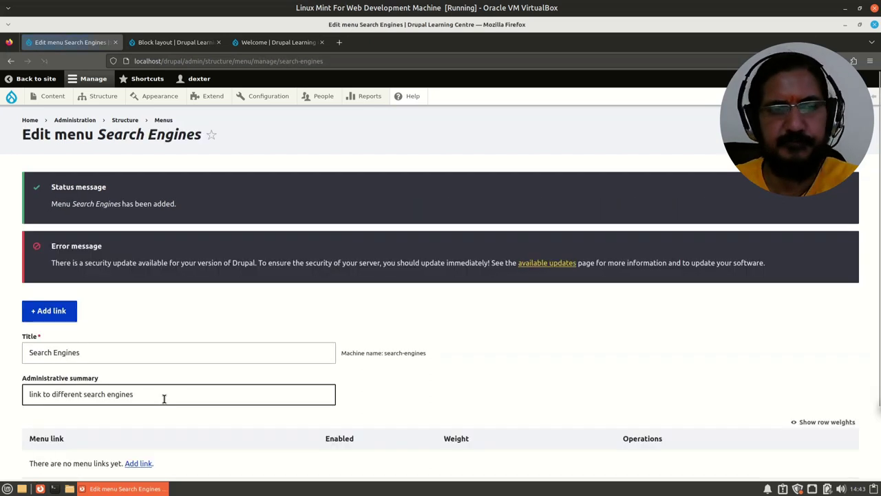
scroll(172, 427, down, 2)
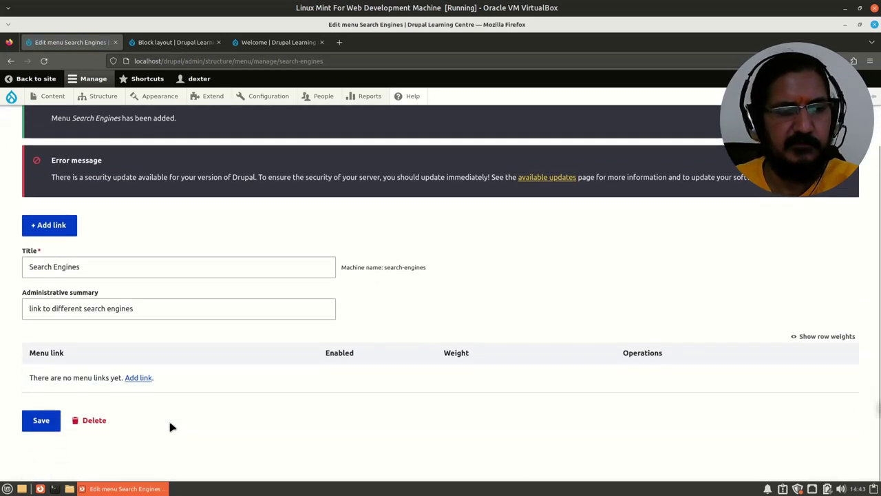
click(43, 227)
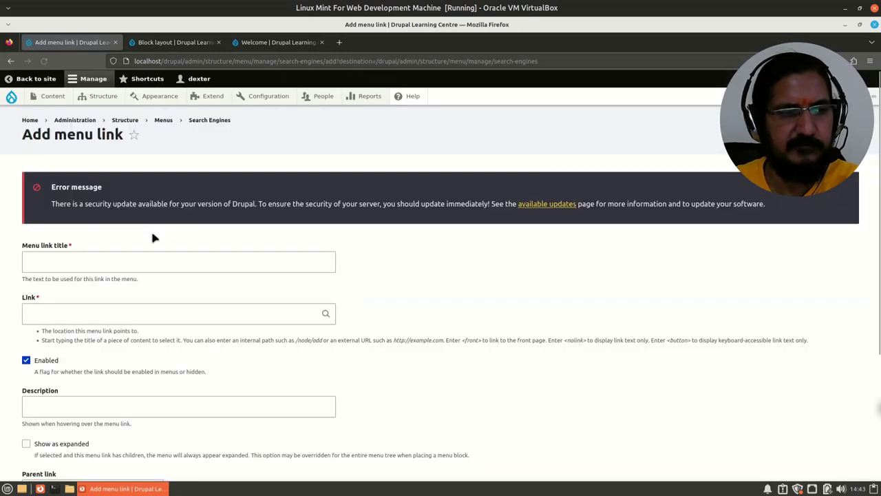
click(155, 261)
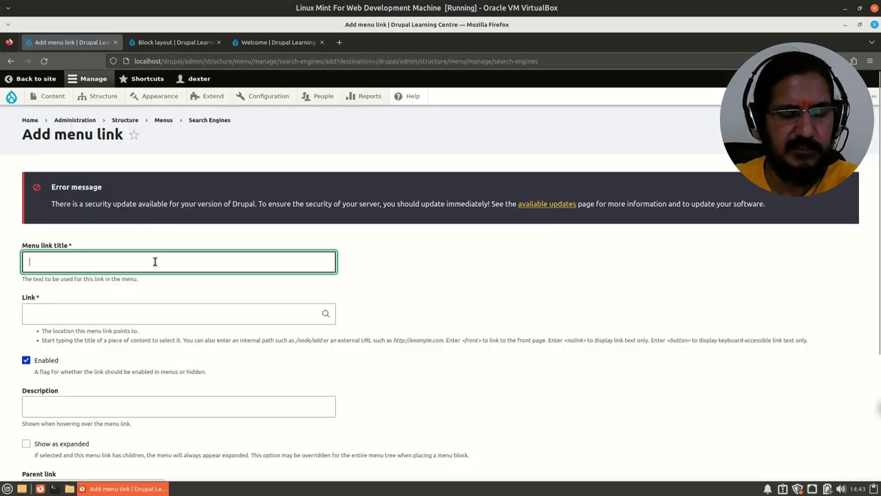
text(Duck Duck go)
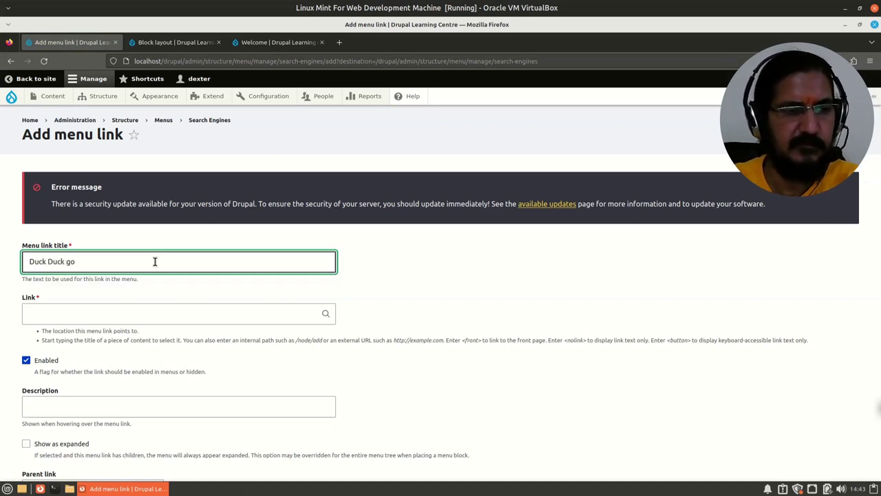
click(157, 310)
text(https://www)
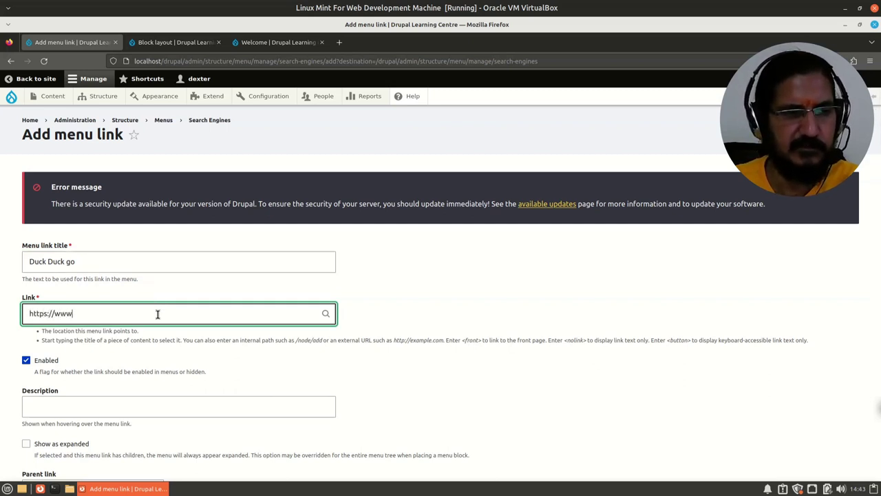
text(.duck)
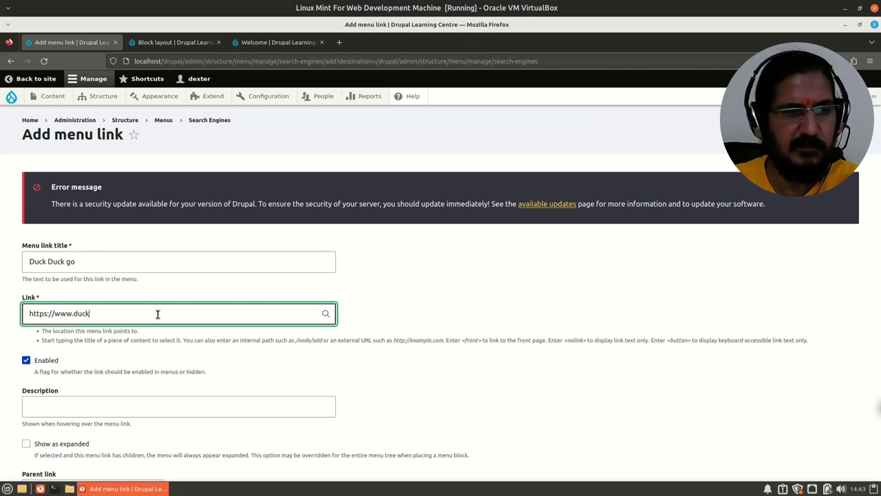
text(duckgo.com)
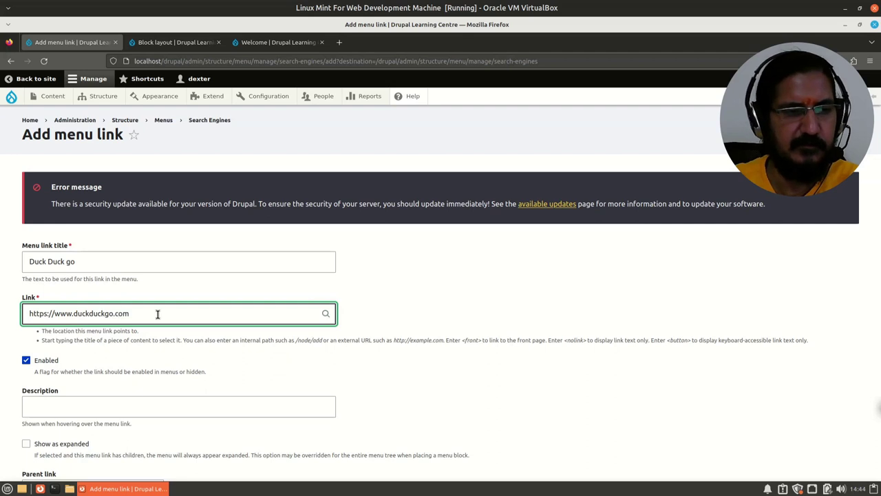
- Copy the entered link address and open it in a new browser tab to check it
triple_click(61, 311)
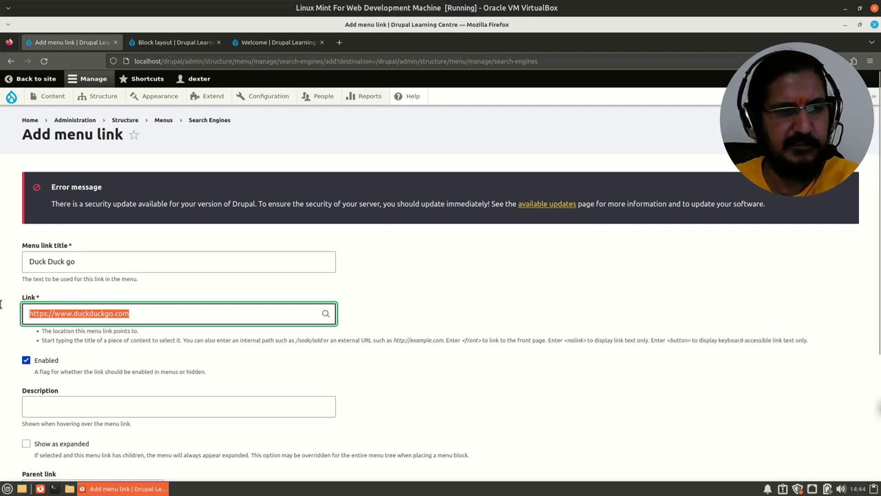
key(ctrl+c)
click(339, 42)
key(ctrl+v)
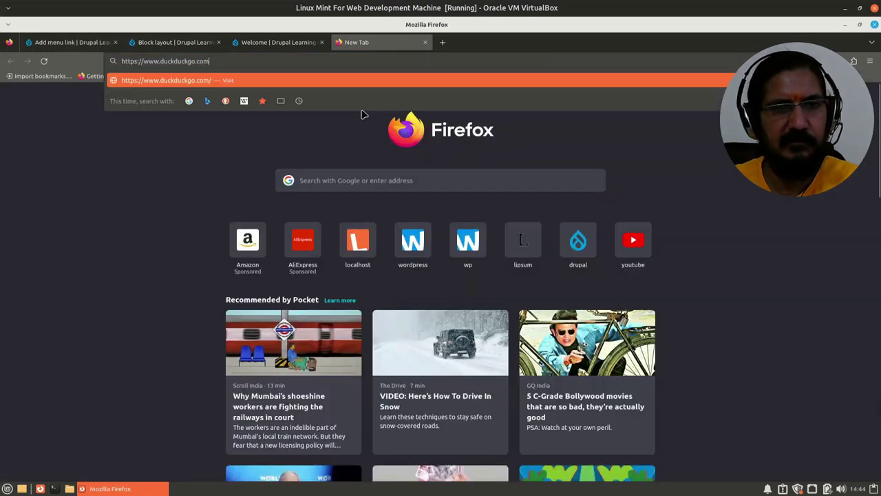
key(Return)
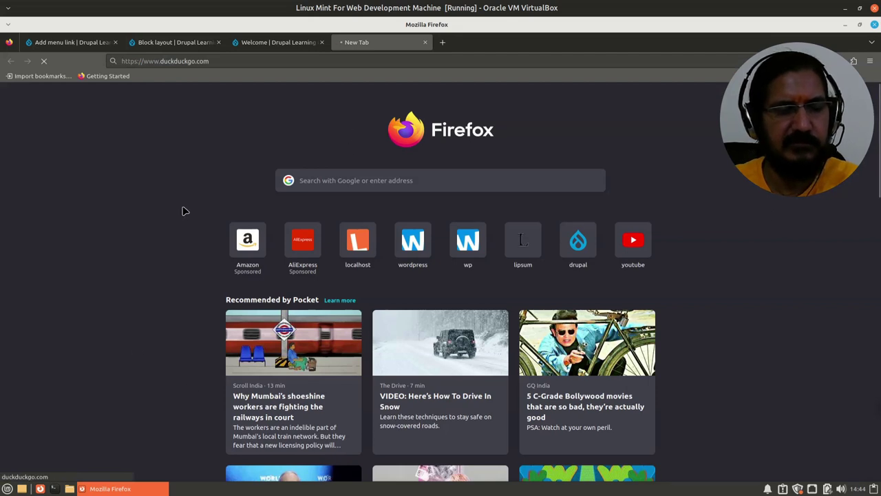
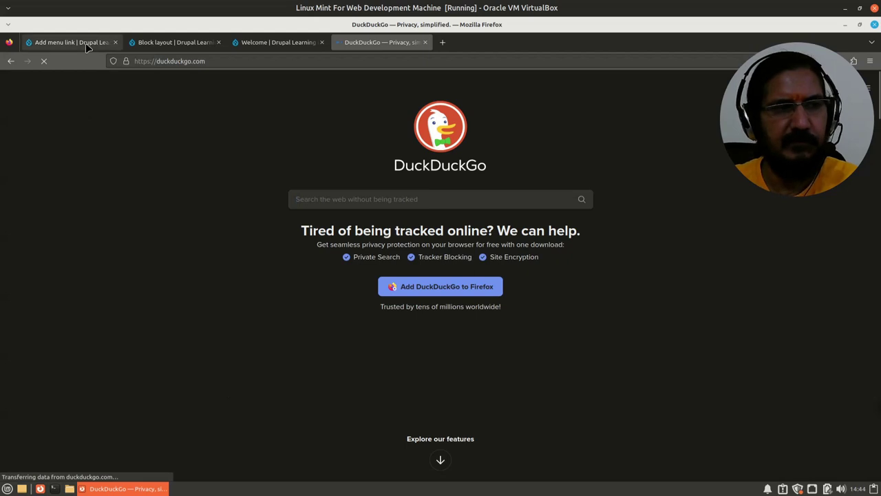
- Copy DuckDuckGo's text from "Tired of being tracked online?" through "with one download:" into the menu link's description and save the link
click(85, 42)
scroll(93, 403, down, 3)
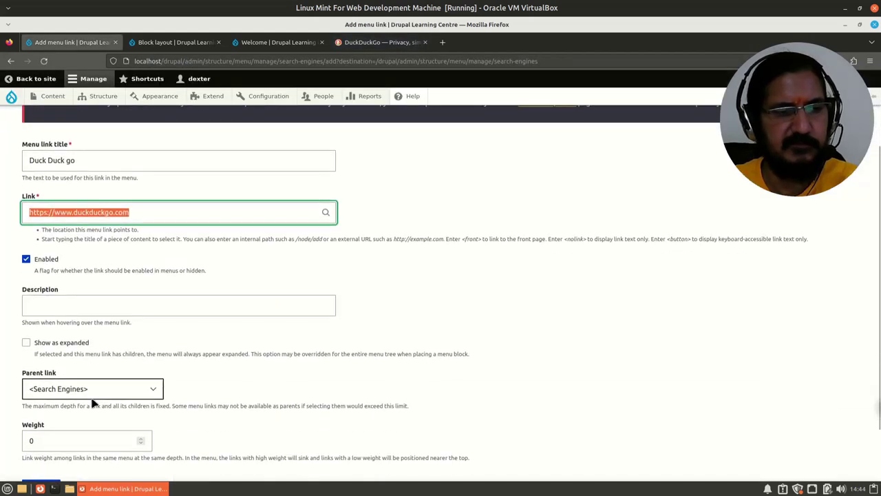
scroll(93, 403, up, 3)
click(380, 42)
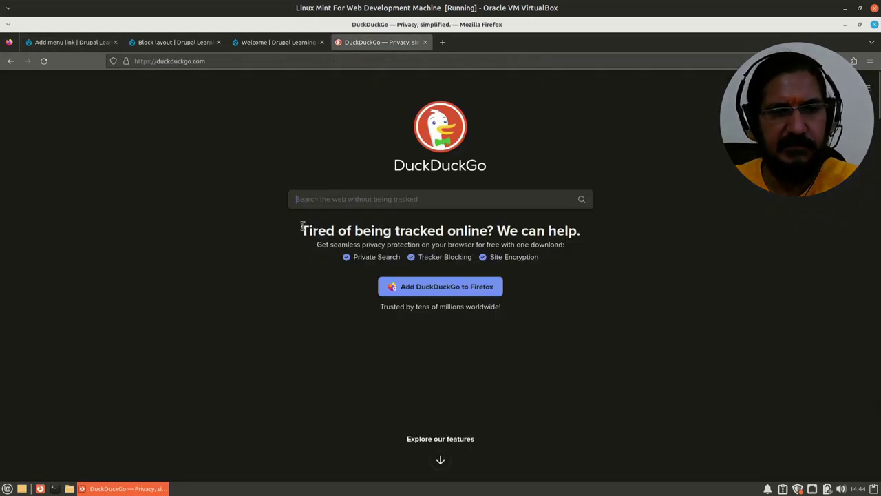
drag(302, 227, 585, 248)
key(ctrl+c)
click(69, 42)
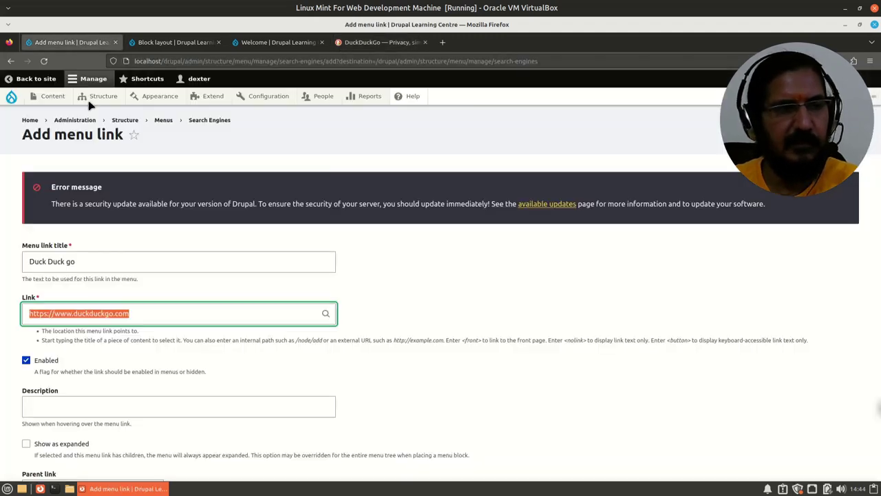
click(84, 404)
key(ctrl+v)
scroll(84, 404, down, 5)
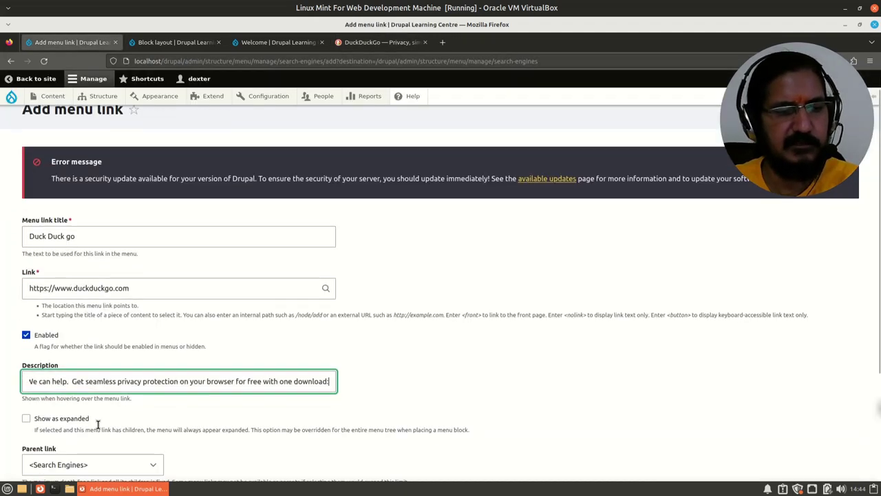
click(39, 422)
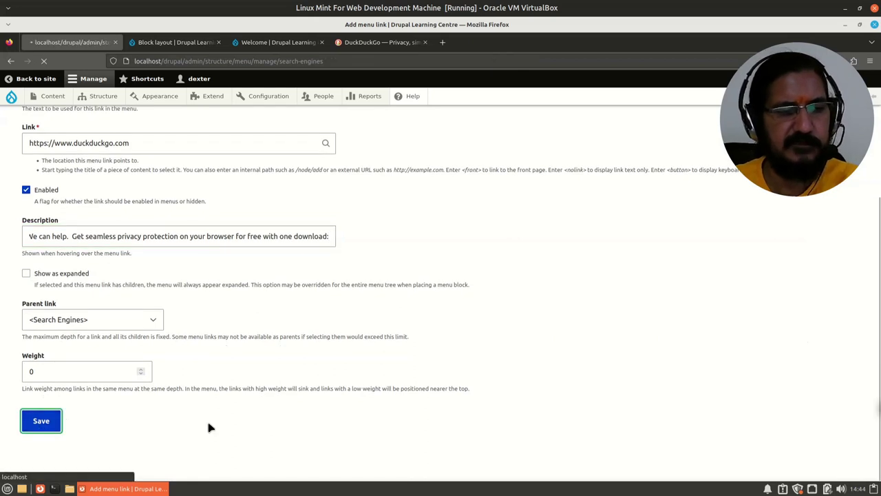
scroll(205, 413, down, 1)
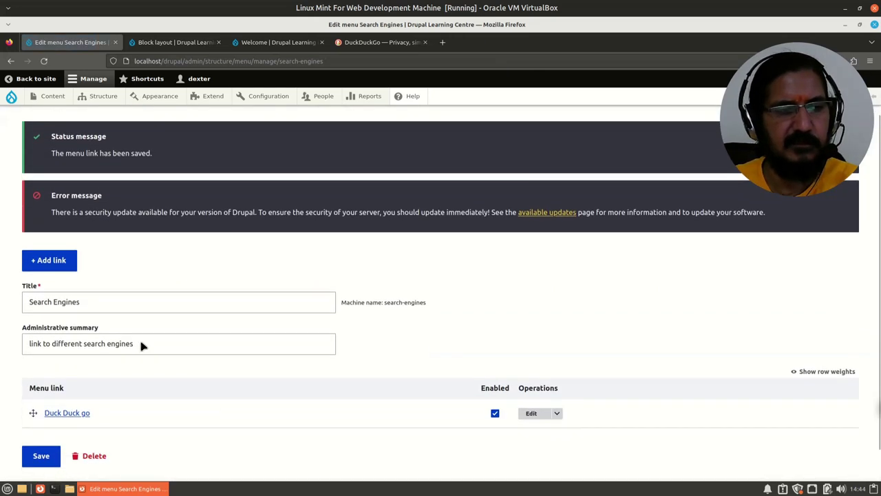
click(65, 268)
click(88, 262)
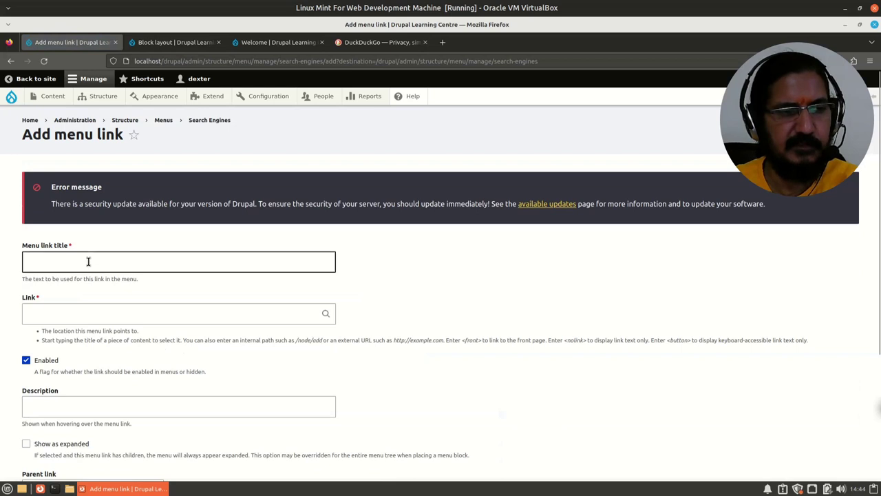
text(Yahoo)
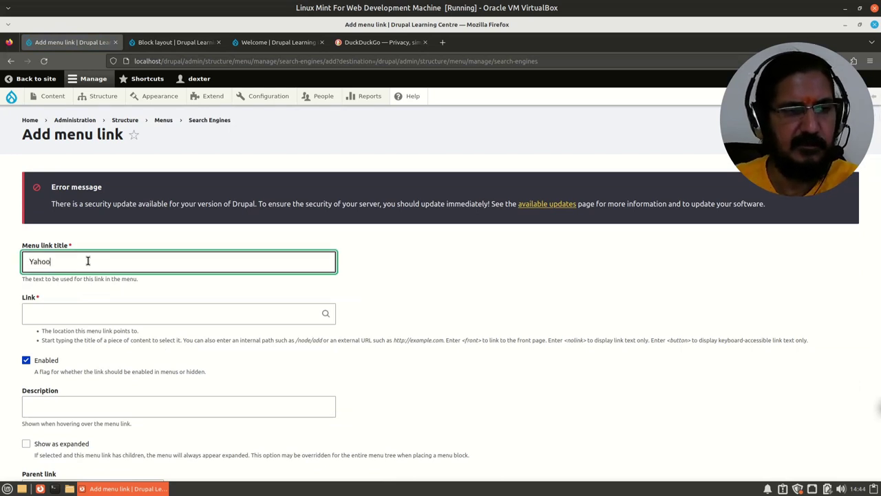
click(85, 311)
text(ht)
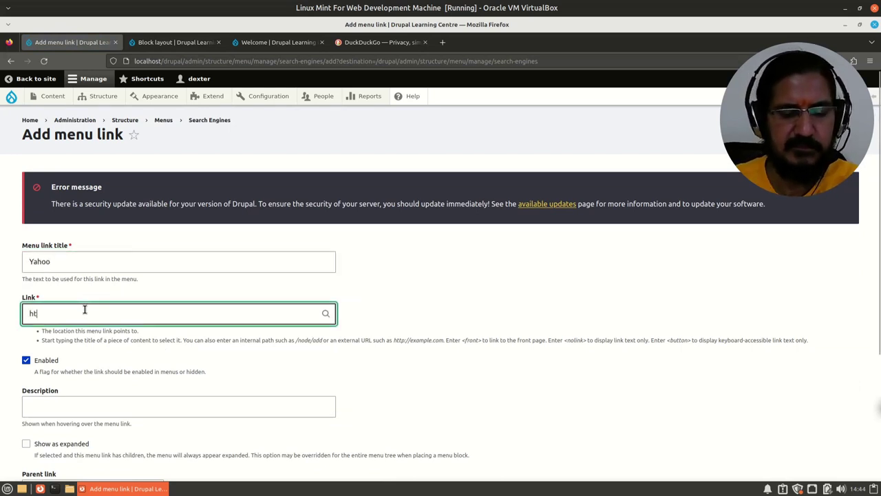
text(tps://ww)
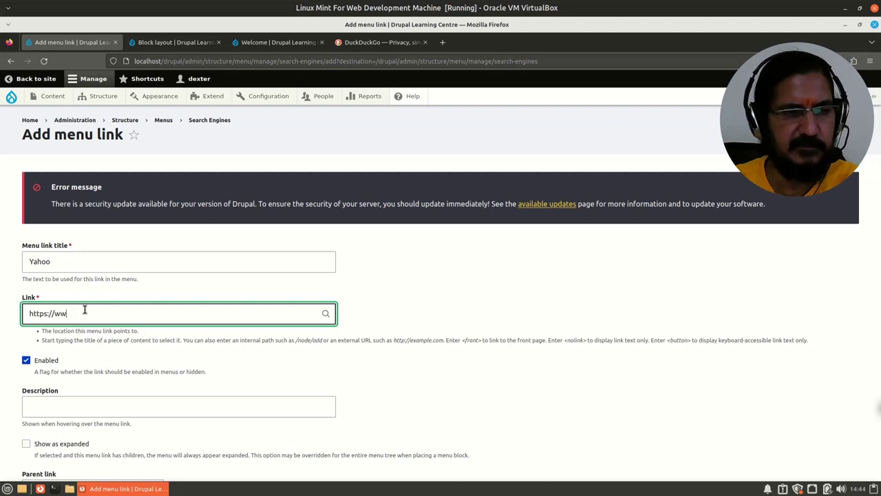
text(w.yahoo.com)
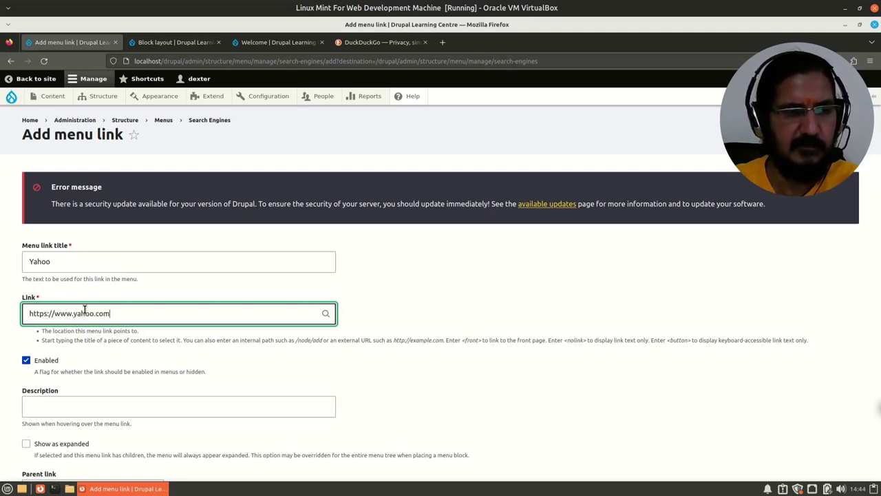
- Enter "Yahoooooo" as the Yahoo link's description and save the menu link
scroll(86, 411, down, 1)
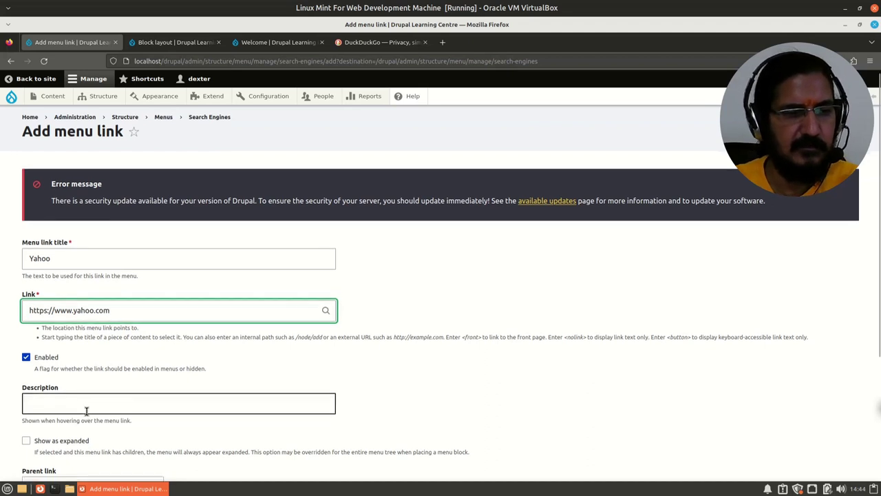
scroll(86, 411, down, 4)
click(64, 254)
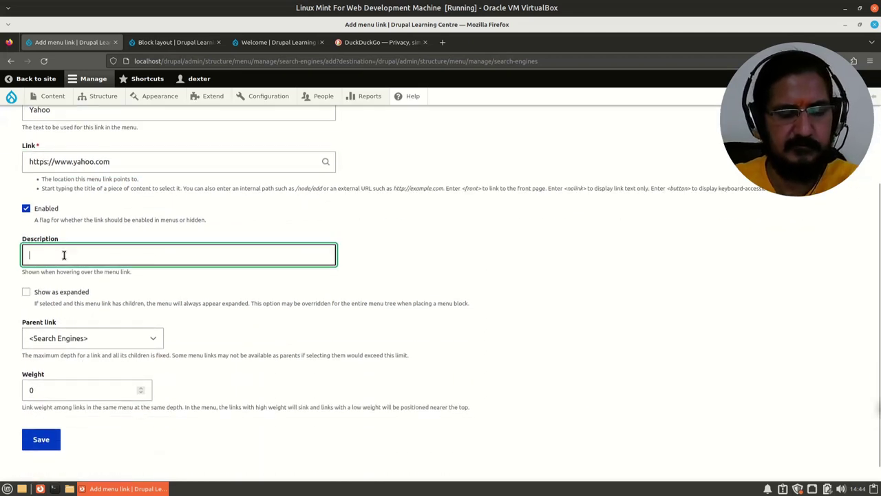
text(Yahoooooo)
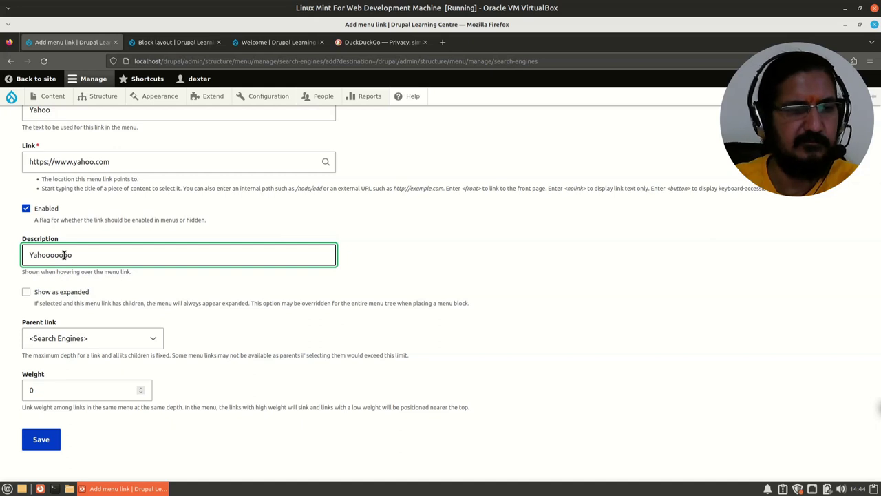
click(51, 443)
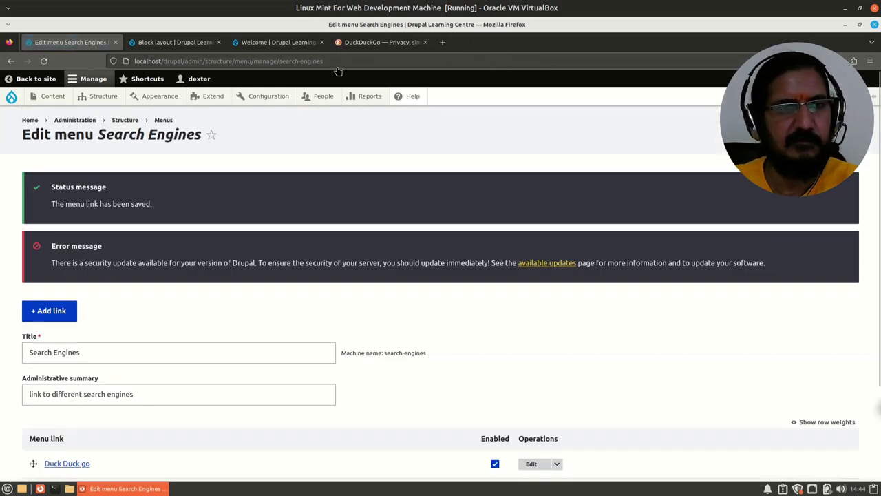
- Search DuckDuckGo for "list of serach engine" and look through the general engines in Wikipedia's "List of search engines" article
click(355, 44)
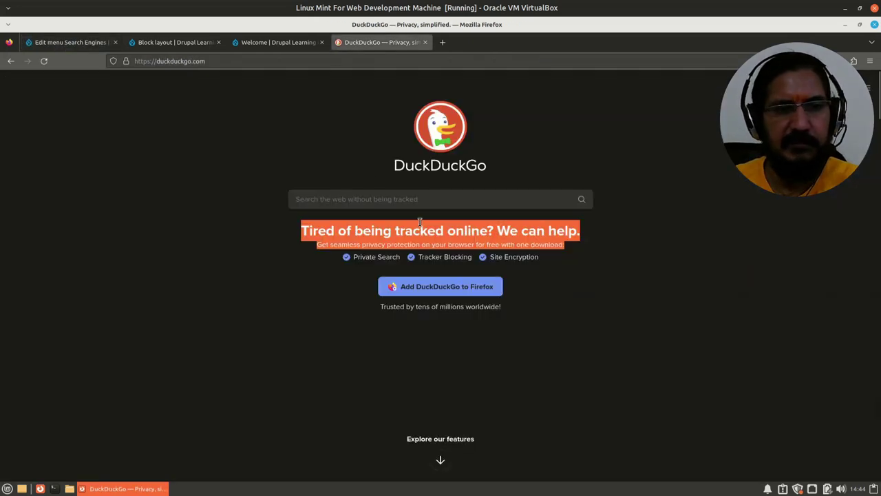
text(list of)
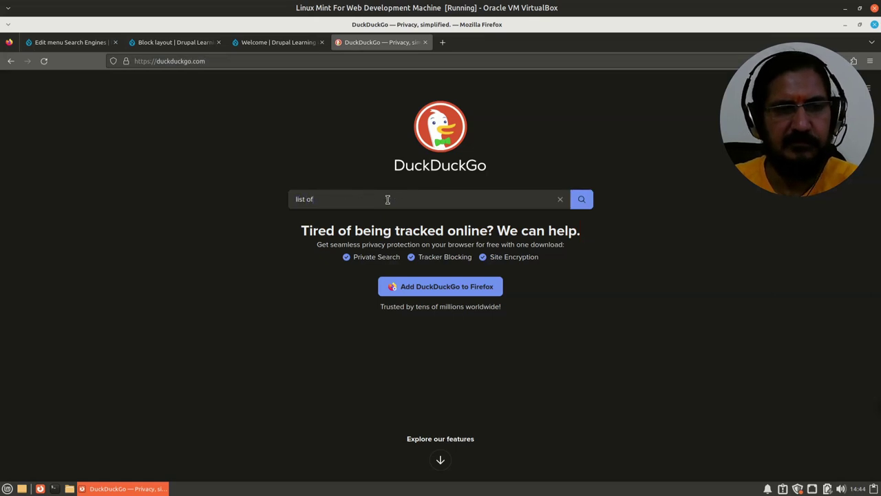
text( serach)
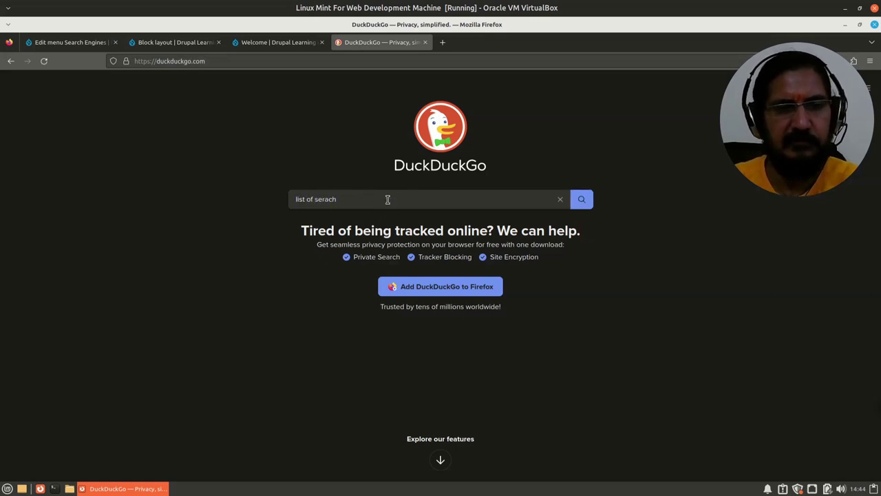
text( engine)
key(Return)
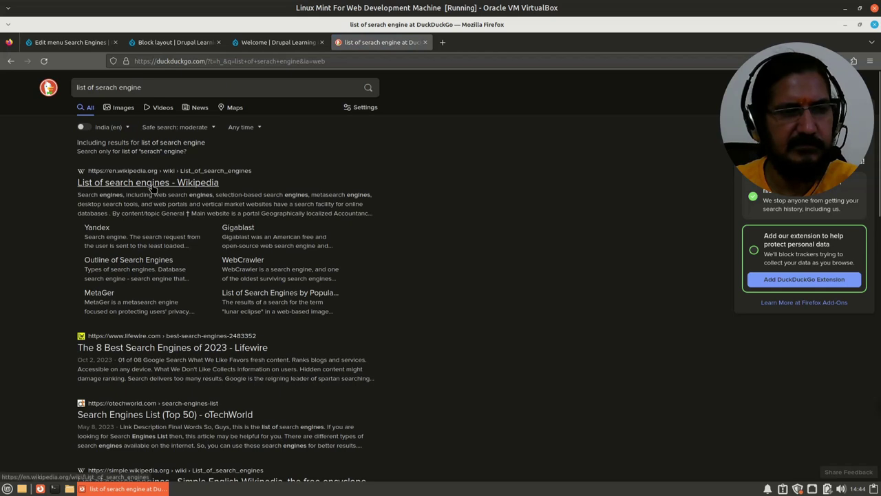
click(152, 186)
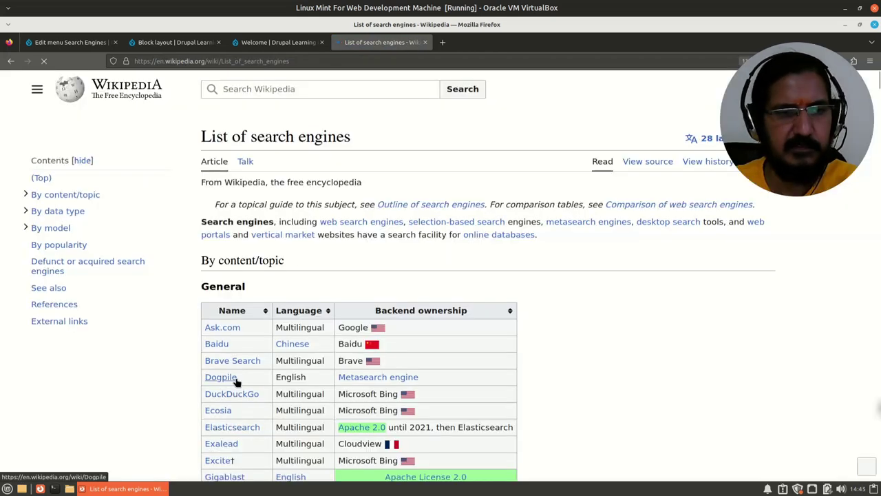
scroll(192, 353, down, 4)
scroll(187, 349, up, 1)
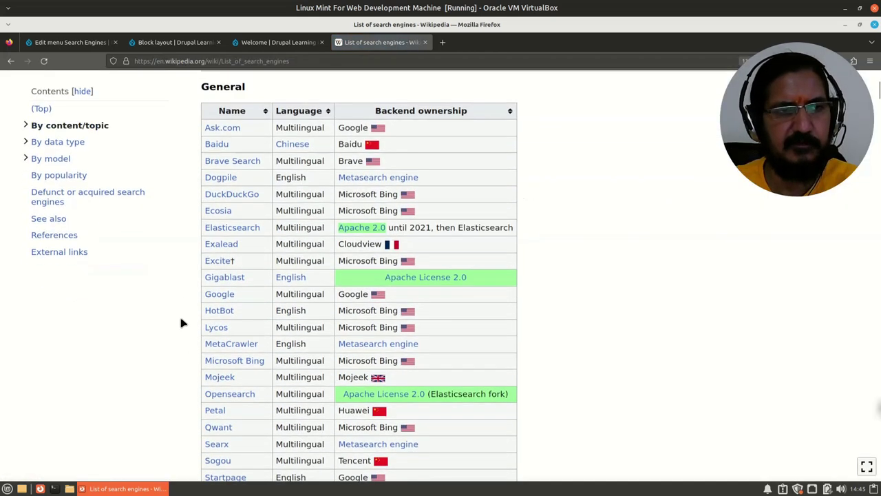
click(69, 42)
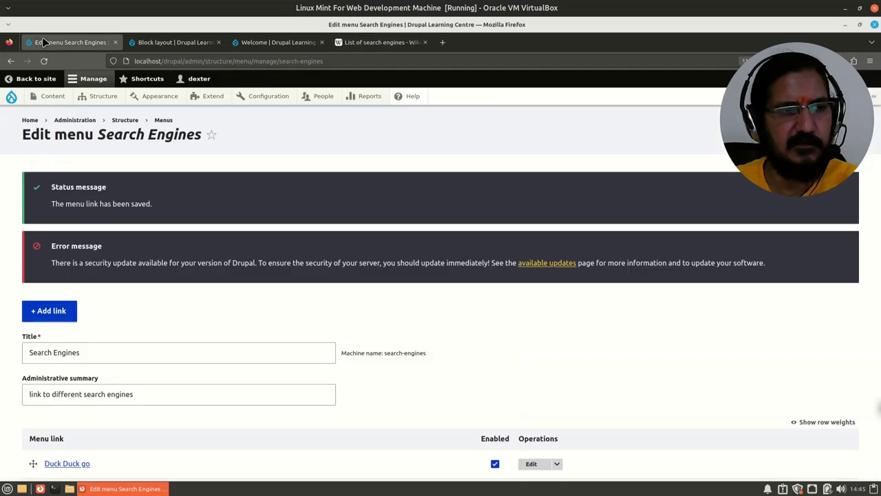
click(68, 313)
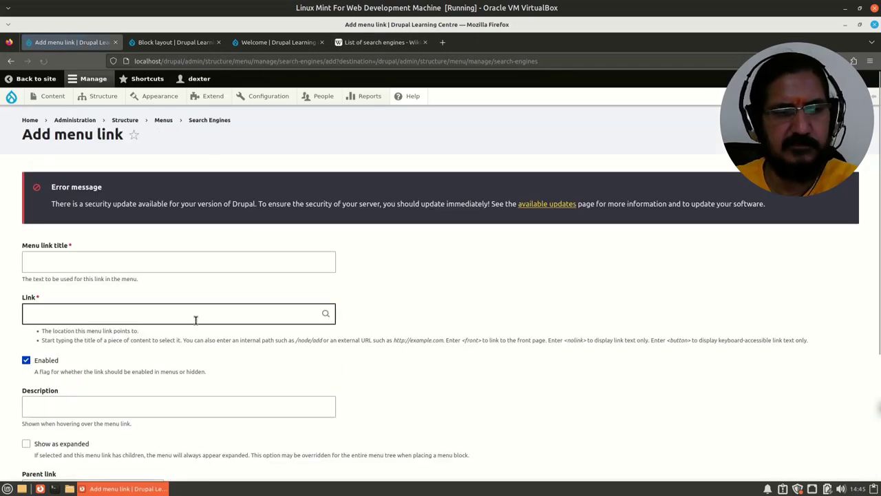
click(168, 261)
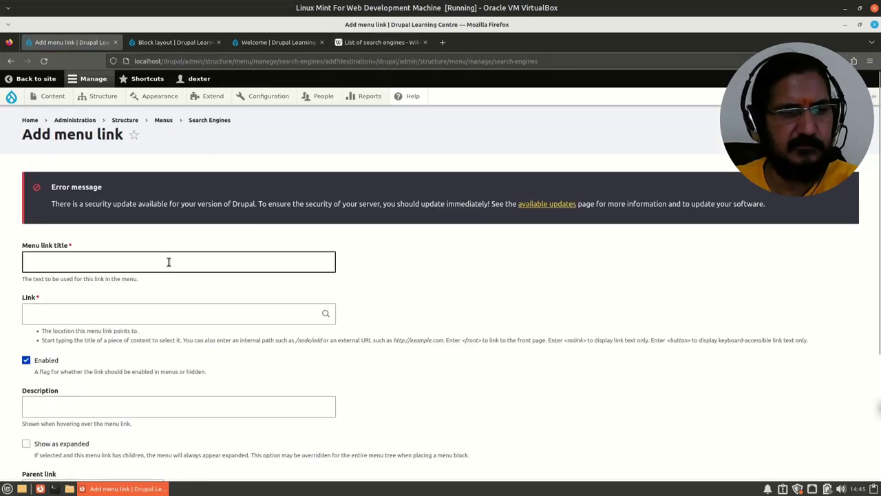
click(168, 261)
text(Ask.com)
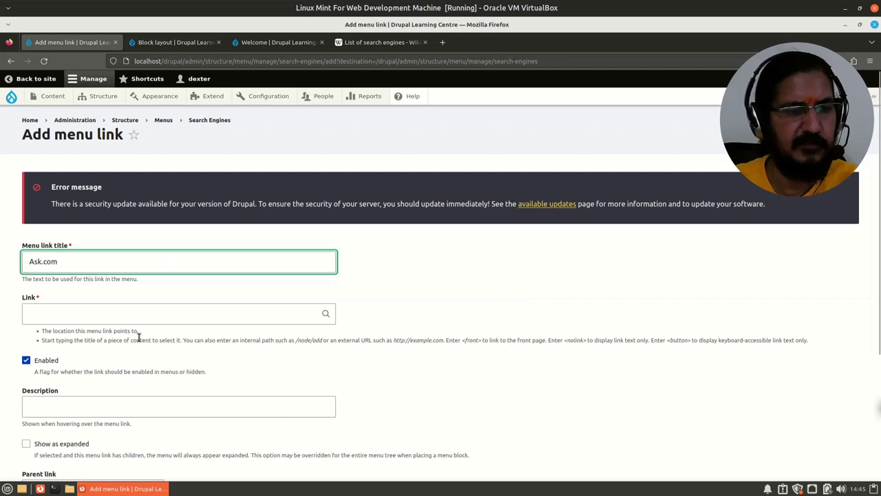
click(140, 311)
text(https://ask.com)
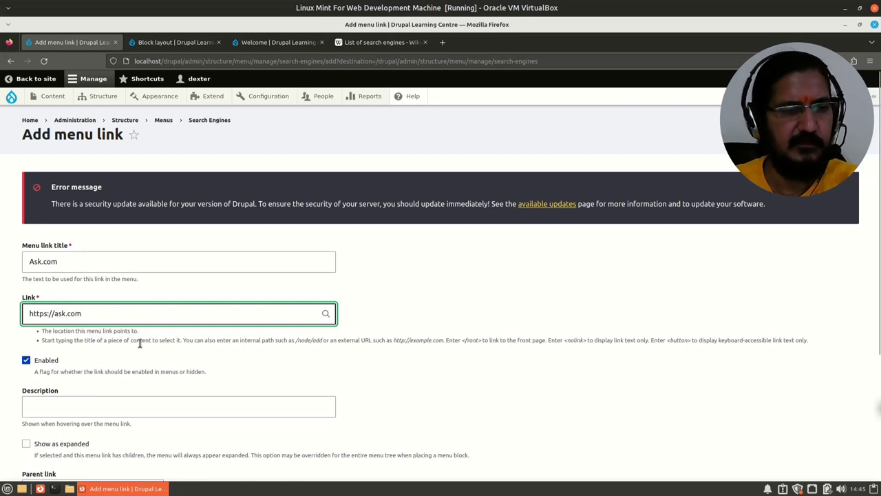
scroll(103, 386, down, 5)
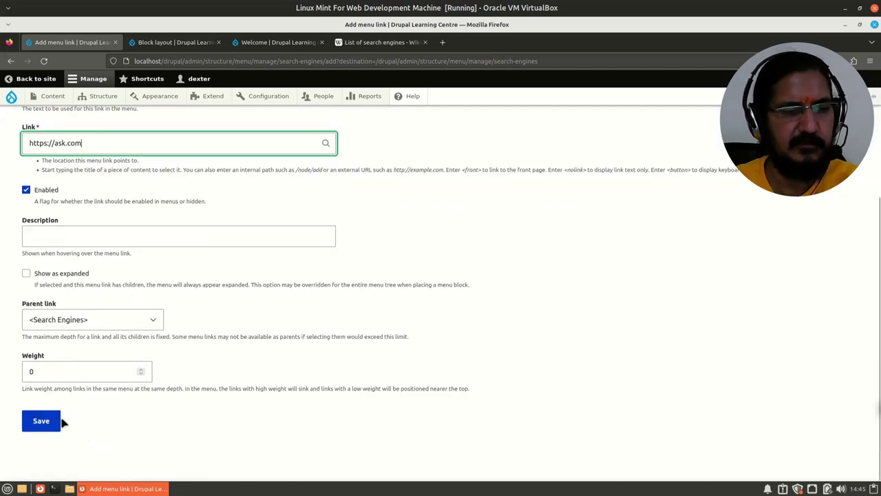
click(36, 428)
- Check Wikipedia's general search engine list for another engine and start a new Search Engines menu link titled Google
click(420, 42)
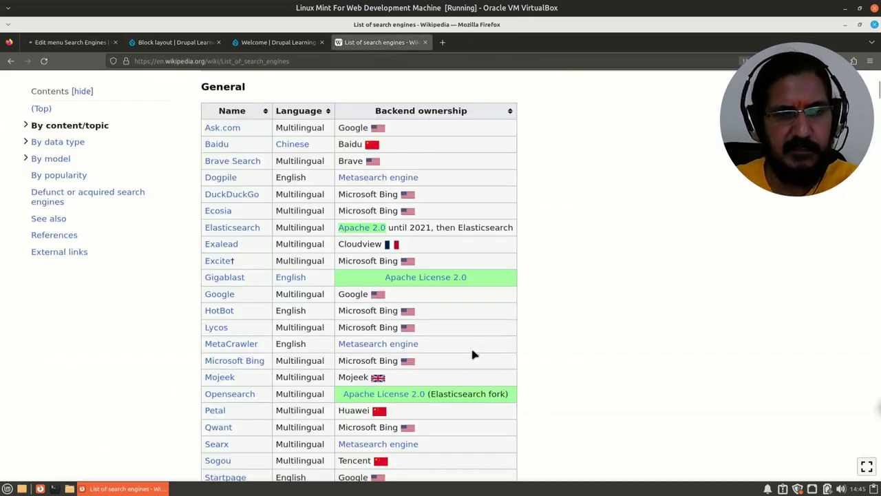
scroll(473, 354, down, 3)
scroll(472, 354, down, 2)
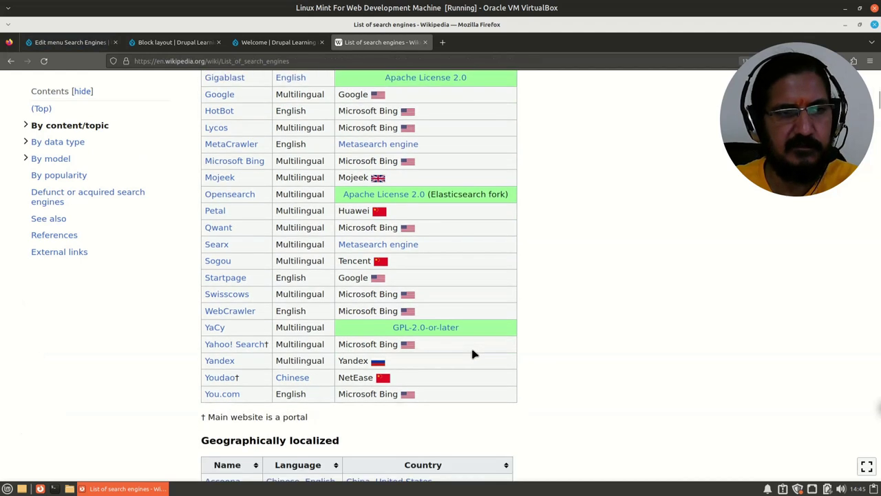
scroll(190, 400, up, 2)
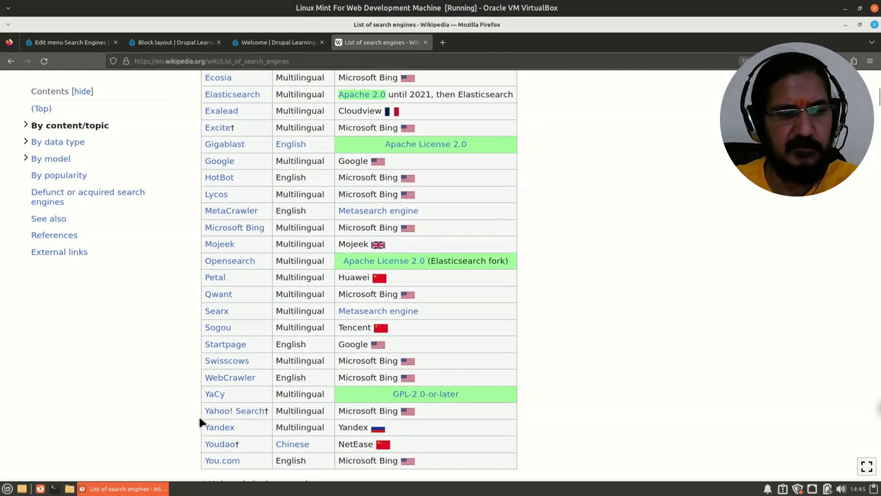
scroll(198, 408, up, 4)
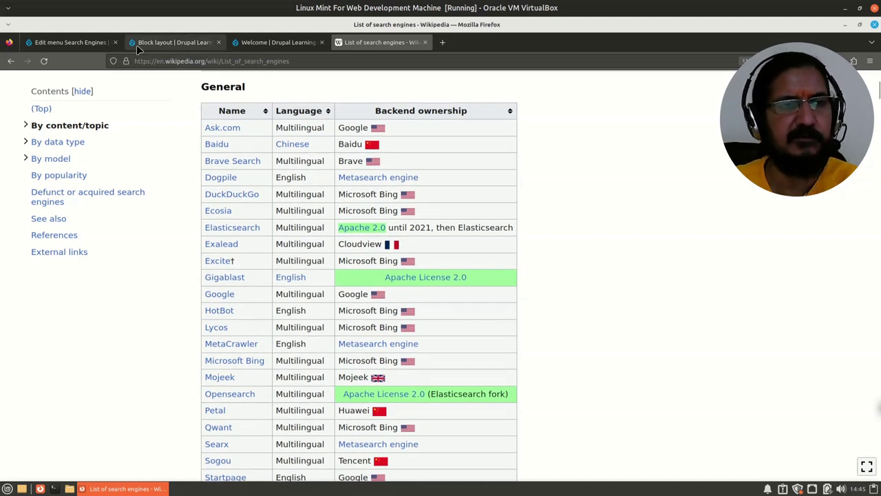
click(67, 42)
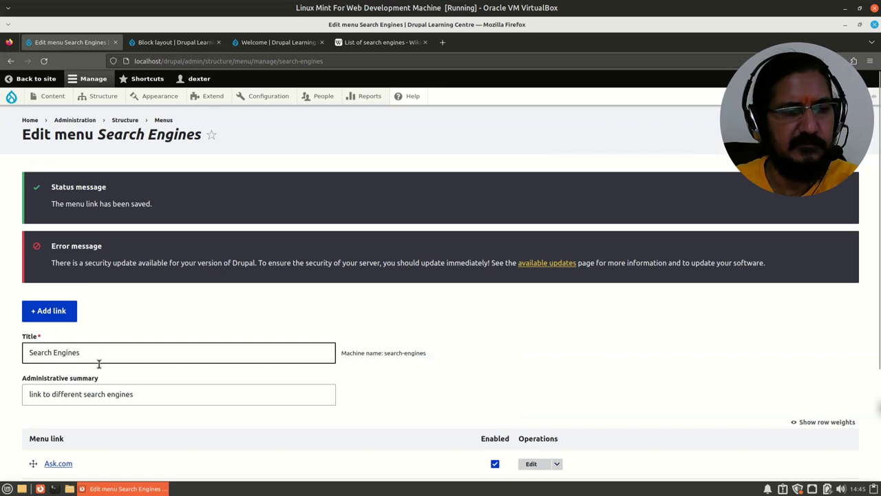
click(48, 310)
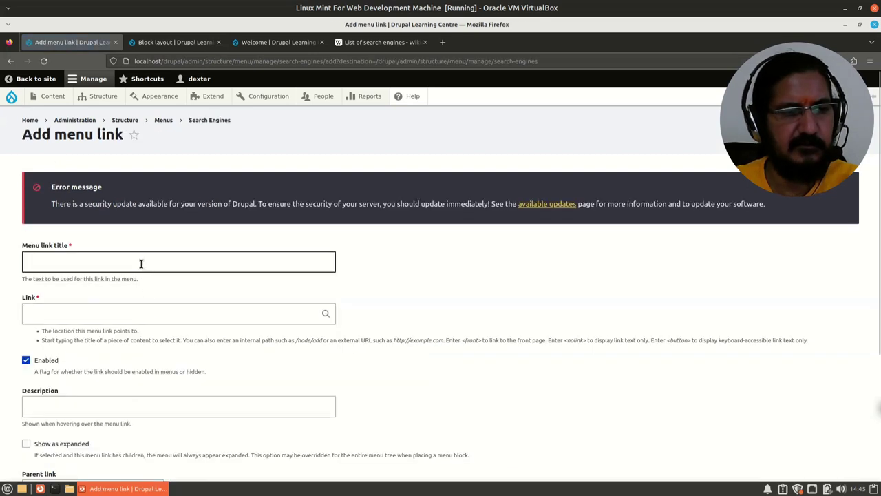
click(141, 264)
text(Google)
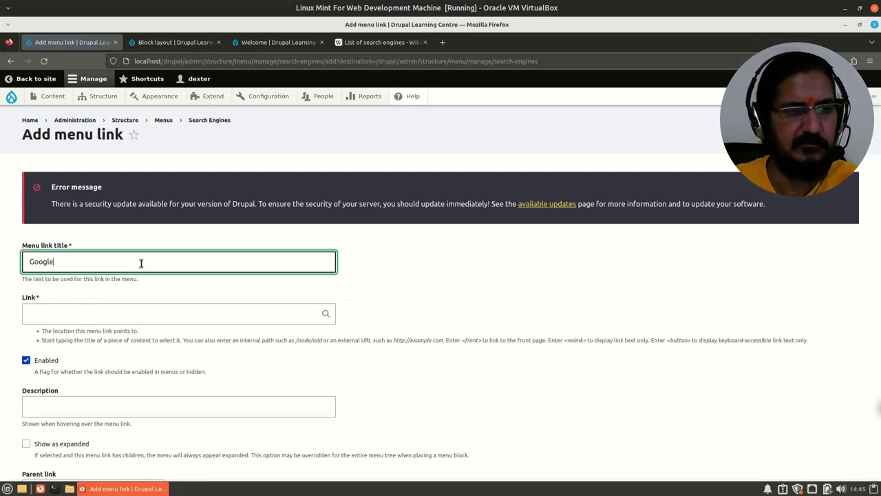
click(121, 315)
text(https://www.google.com)
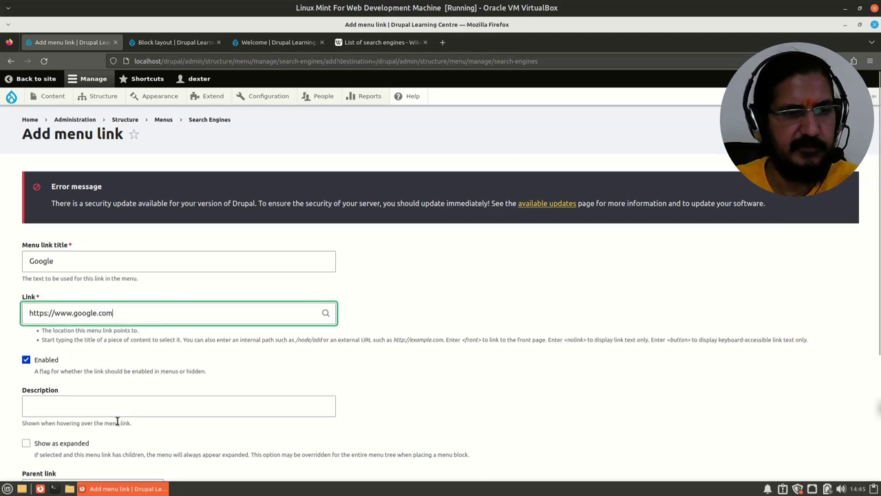
scroll(90, 420, down, 5)
click(41, 419)
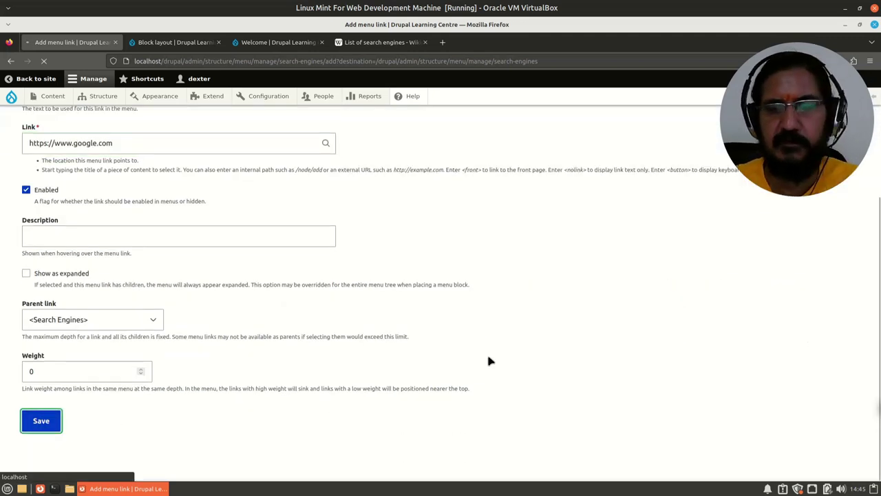
- Review the links in the Search Engines menu and examine the footer of the site's Joomla page
scroll(503, 368, down, 2)
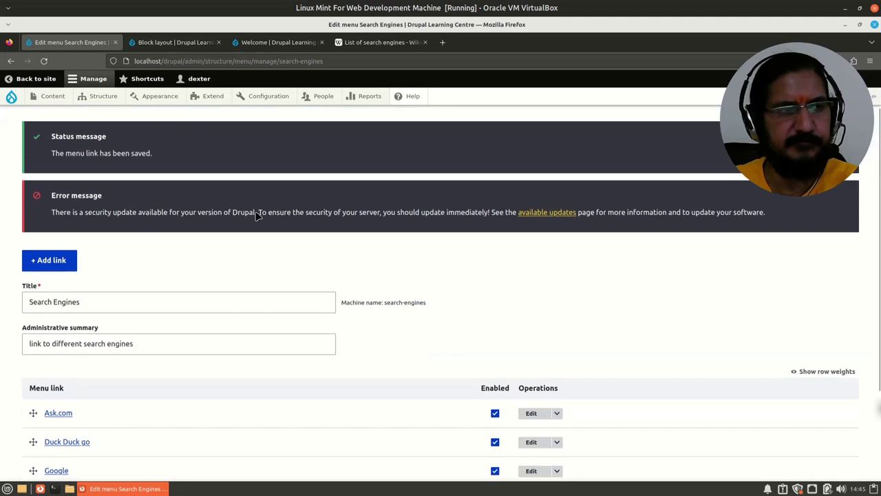
scroll(295, 443, down, 3)
scroll(296, 444, up, 5)
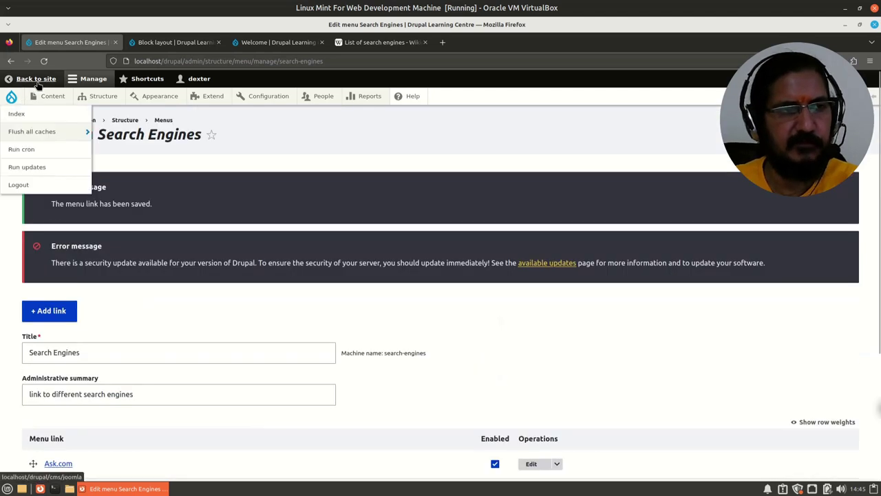
click(36, 78)
scroll(282, 448, down, 5)
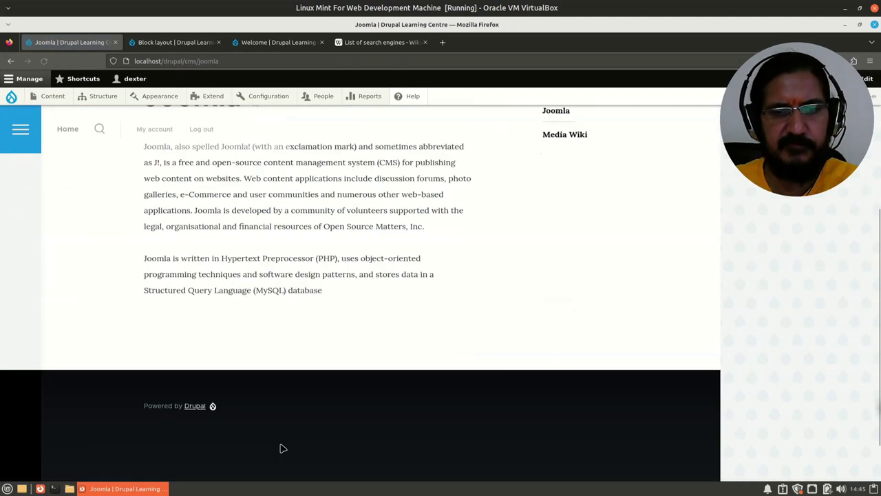
scroll(282, 448, down, 2)
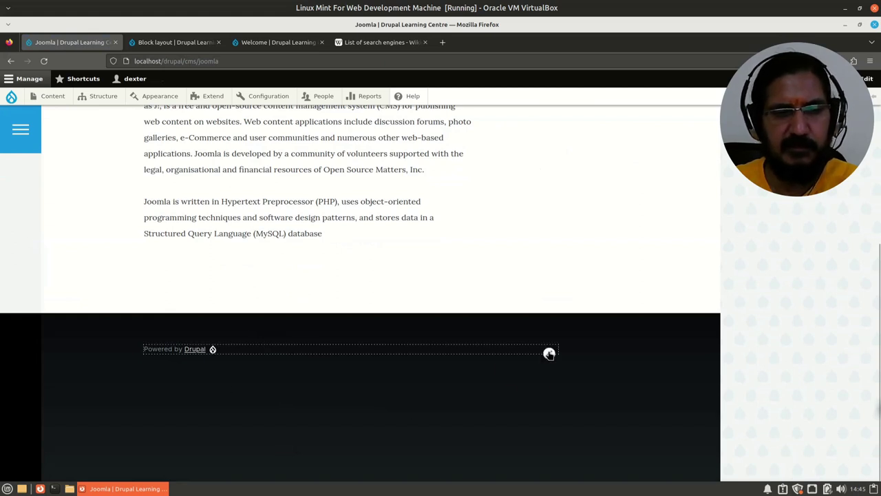
click(548, 354)
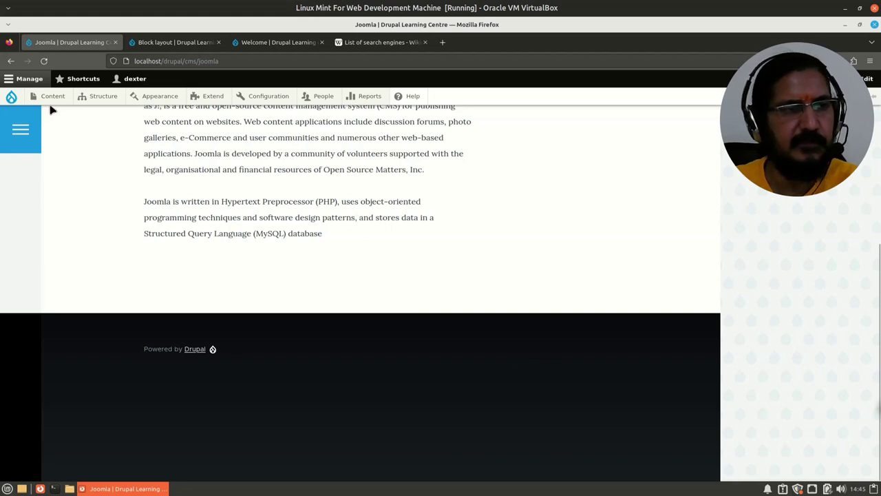
- Place the Search Engines menu block in the Footer Bottom region of the block layout and save the blocks
mouse_move(95, 98)
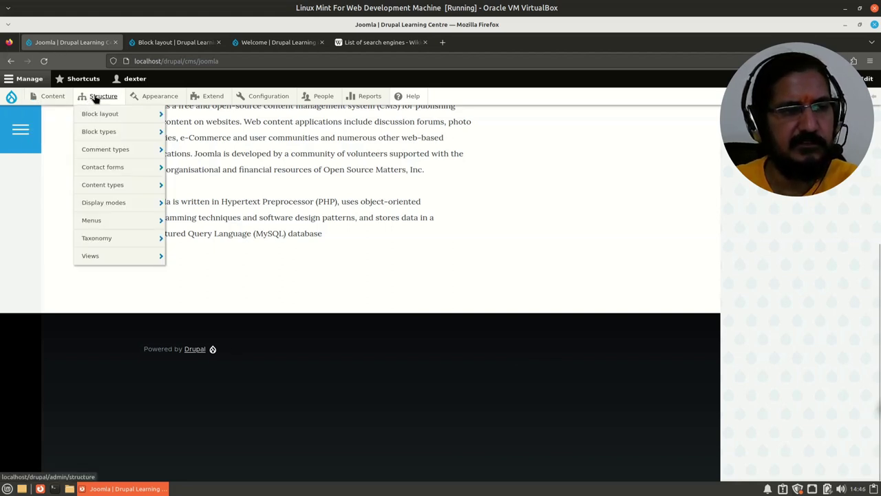
mouse_move(108, 135)
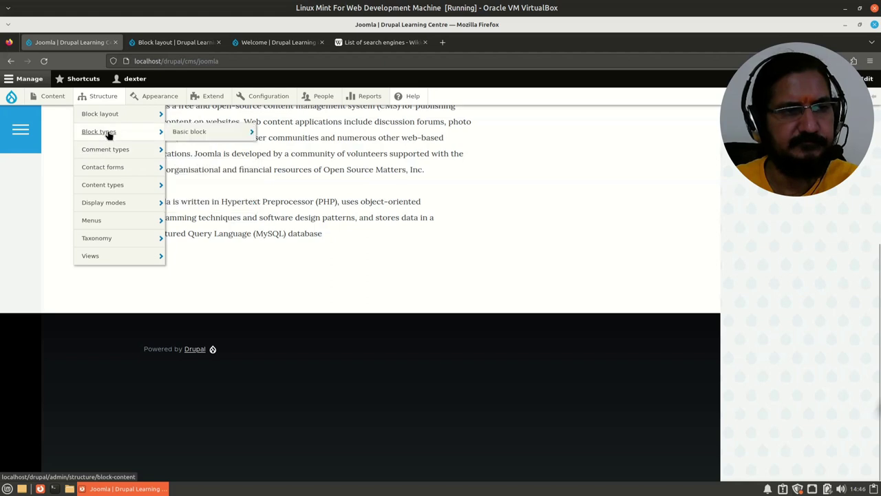
mouse_move(103, 115)
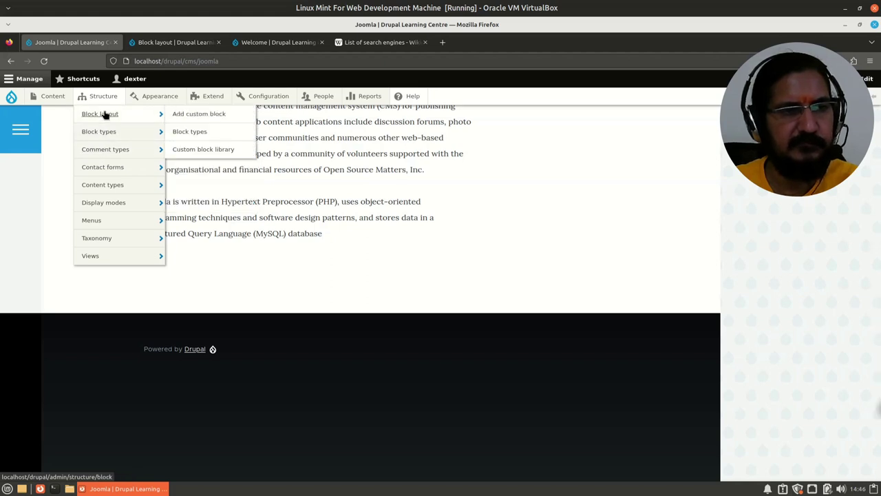
click(103, 114)
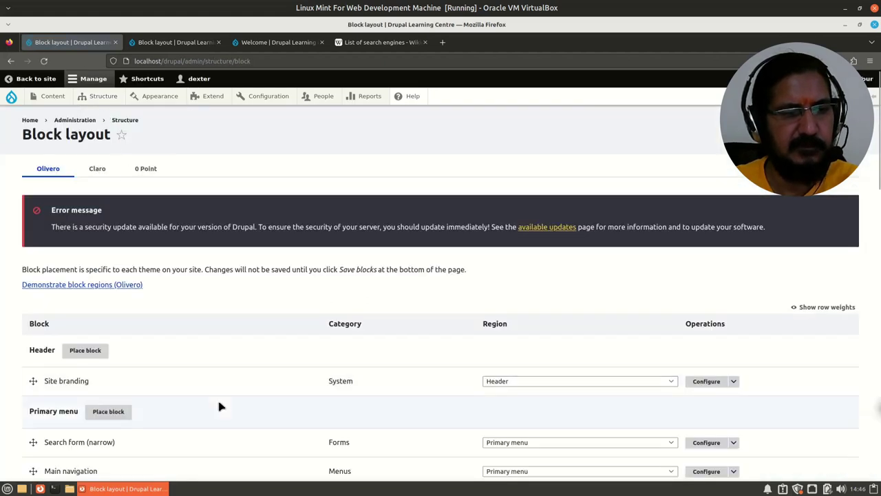
scroll(218, 407, down, 10)
scroll(218, 407, down, 5)
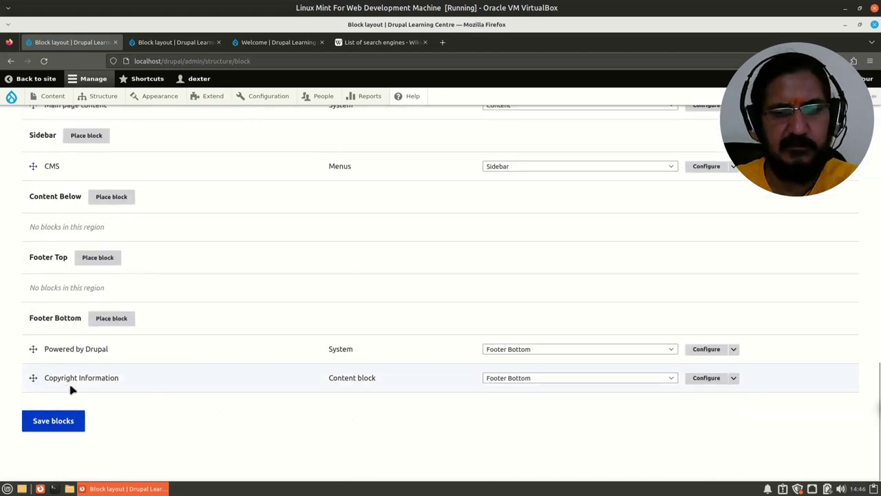
click(112, 318)
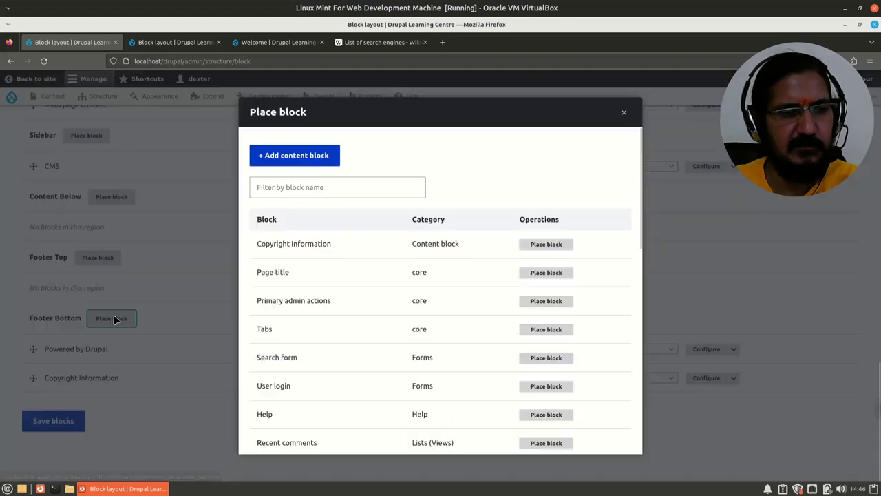
click(304, 187)
text(sear)
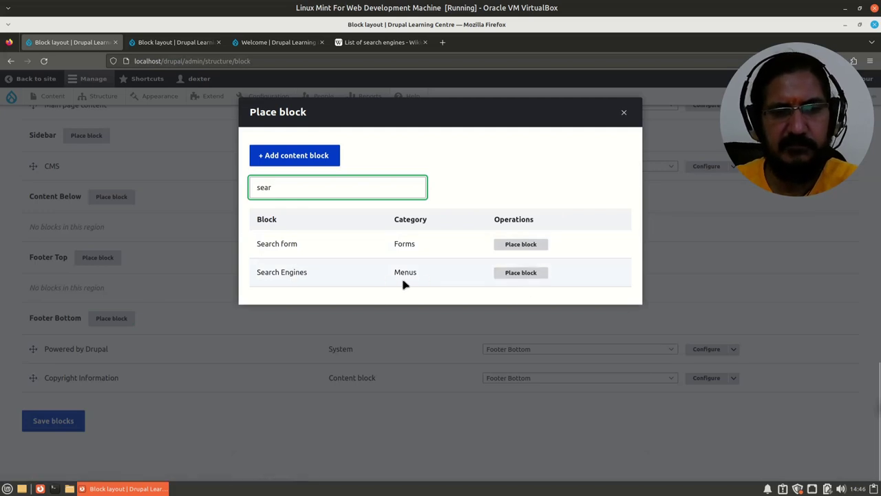
click(520, 272)
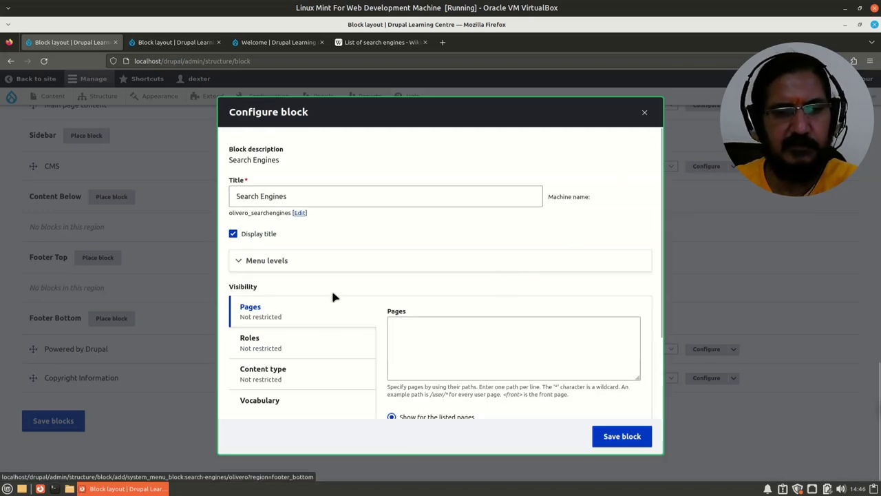
click(622, 436)
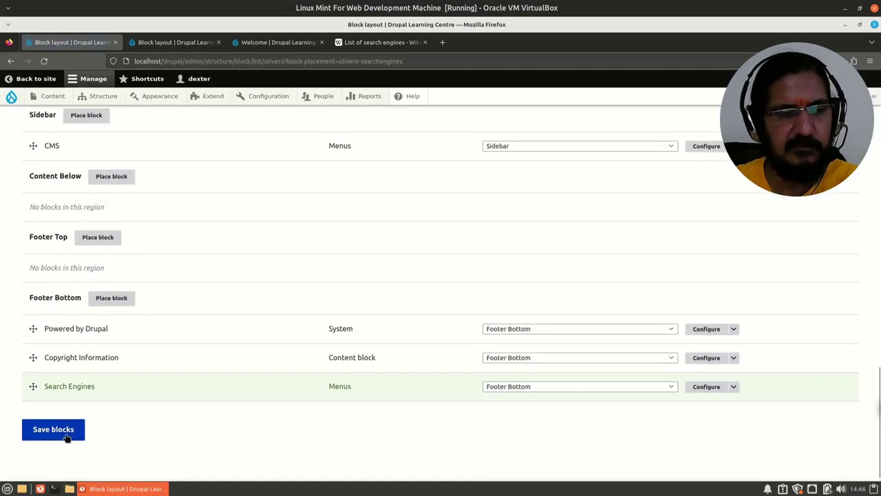
click(65, 435)
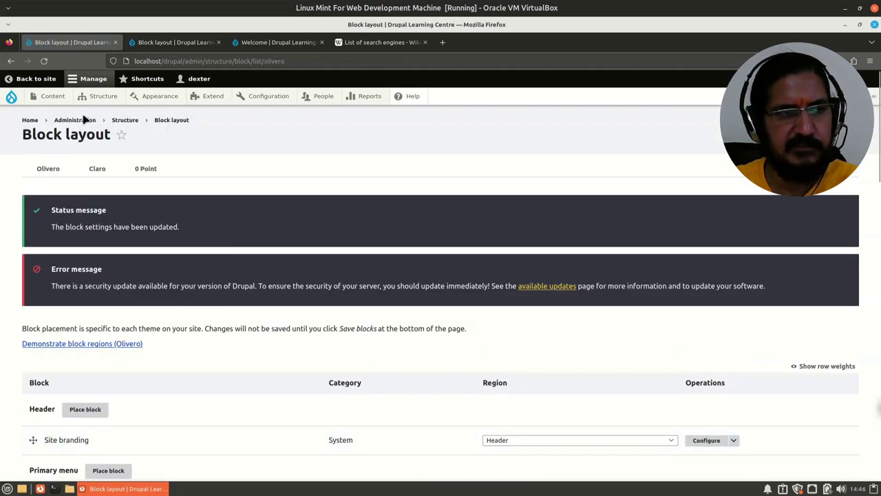
- From the Joomla page's footer, configure the Powered by Drupal block to use the Footer Top region and save it
click(34, 78)
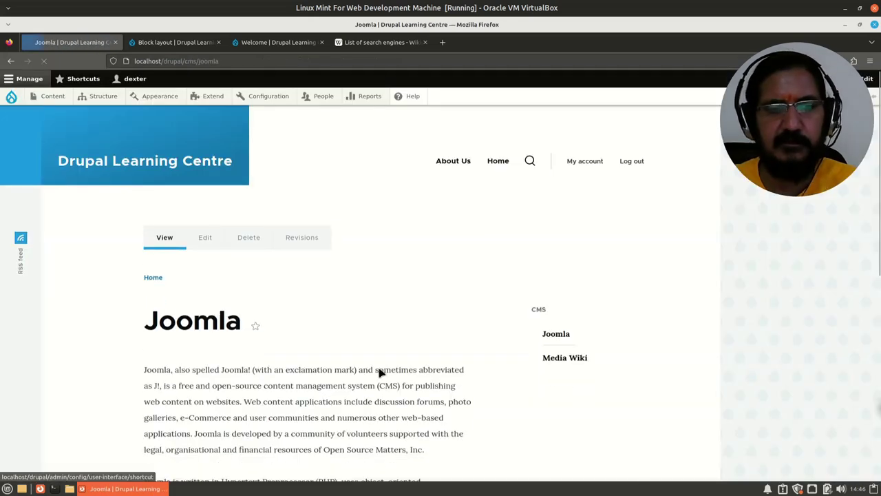
scroll(371, 385, down, 10)
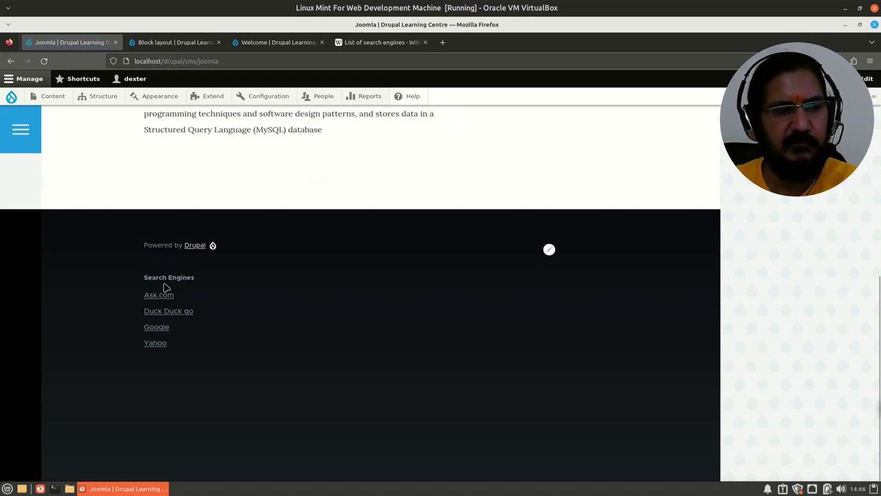
click(549, 249)
click(544, 262)
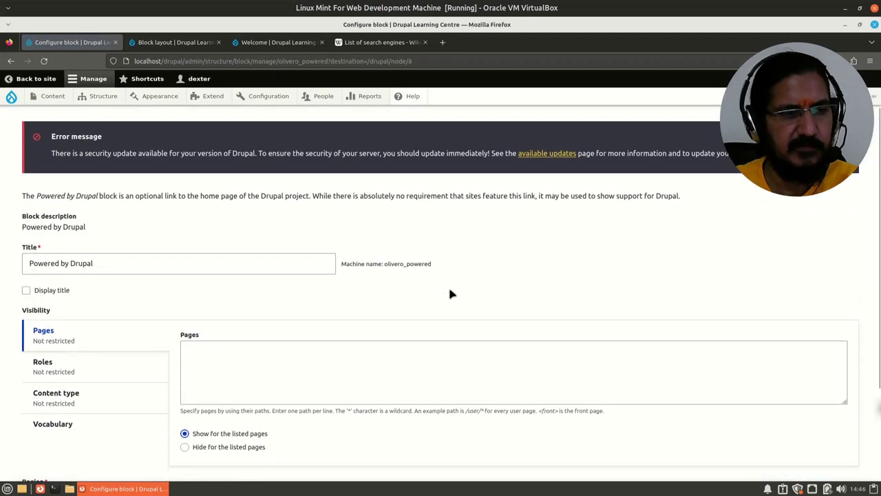
scroll(451, 294, down, 3)
click(87, 373)
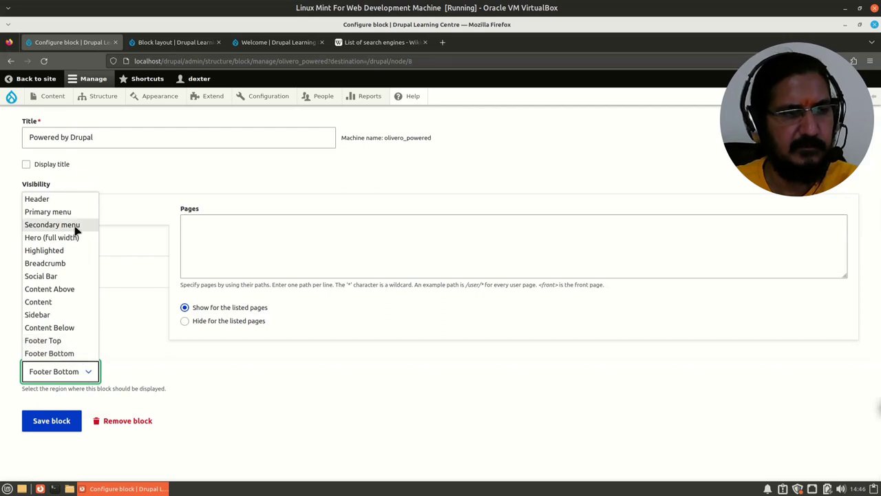
click(76, 344)
click(55, 420)
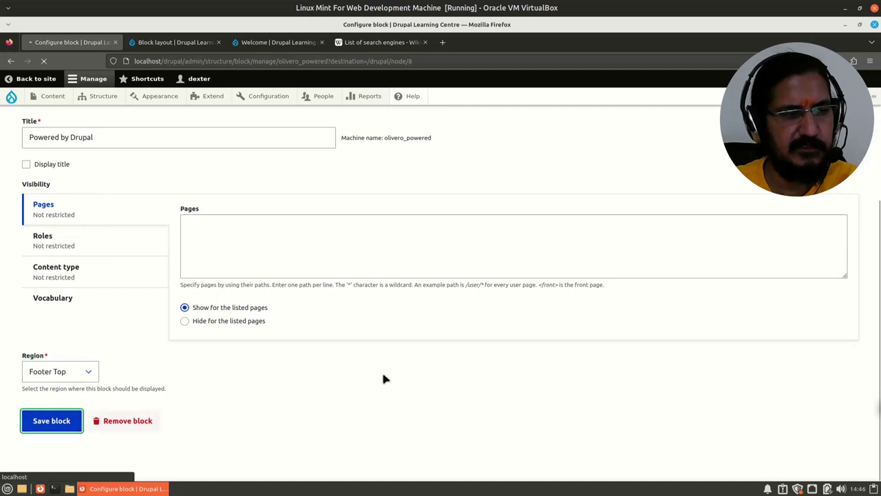
- Open the Olivero block region demonstration from the block layout and examine where the sidebar, Footer Top and Footer Bottom regions sit
scroll(392, 402, down, 10)
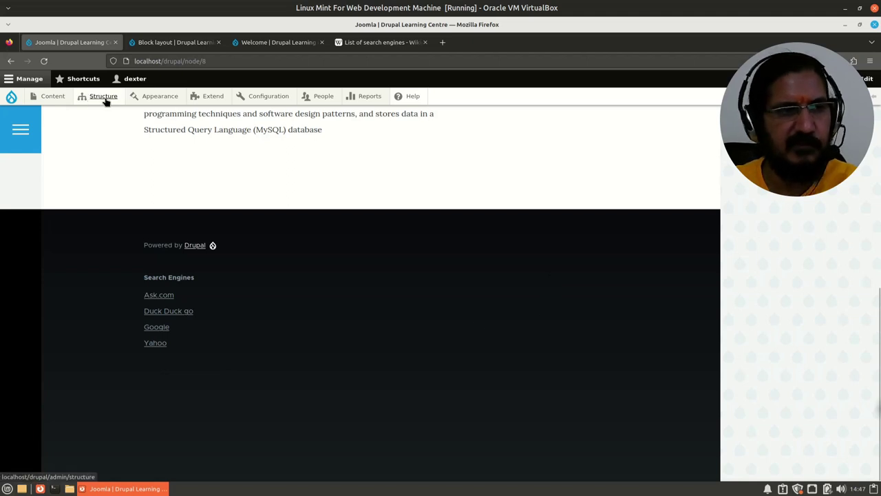
mouse_move(110, 96)
mouse_move(153, 98)
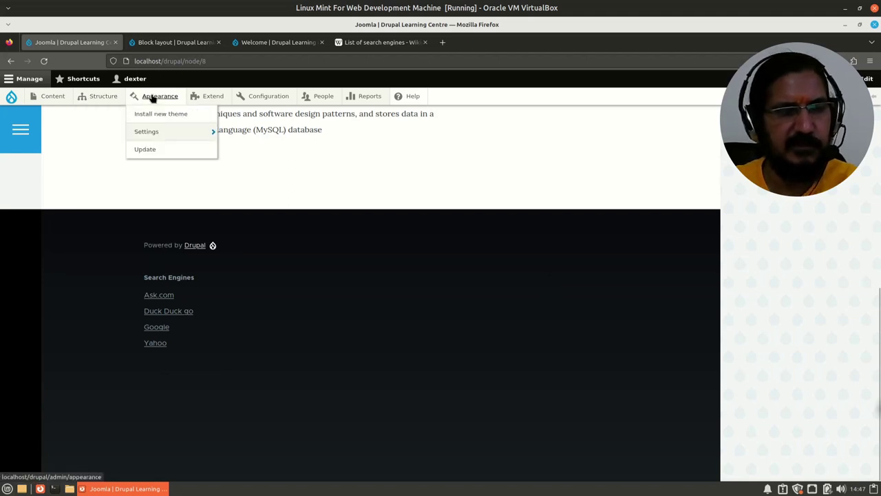
mouse_move(163, 112)
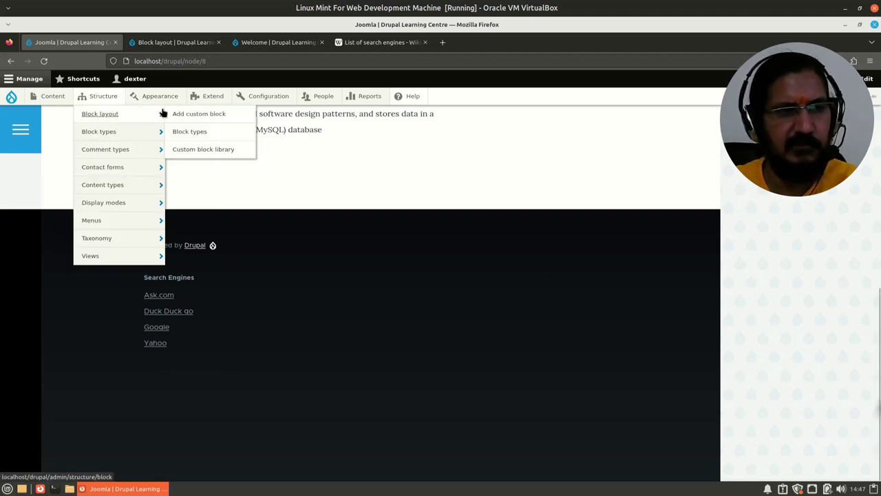
click(117, 115)
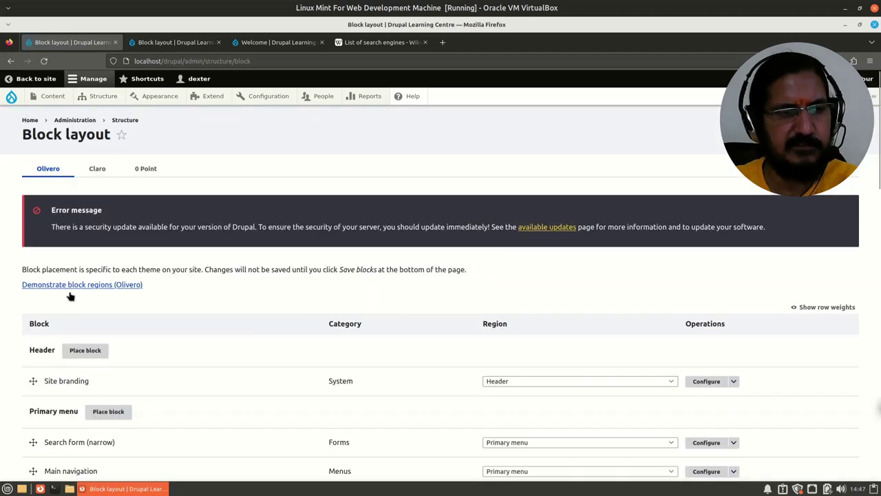
click(67, 287)
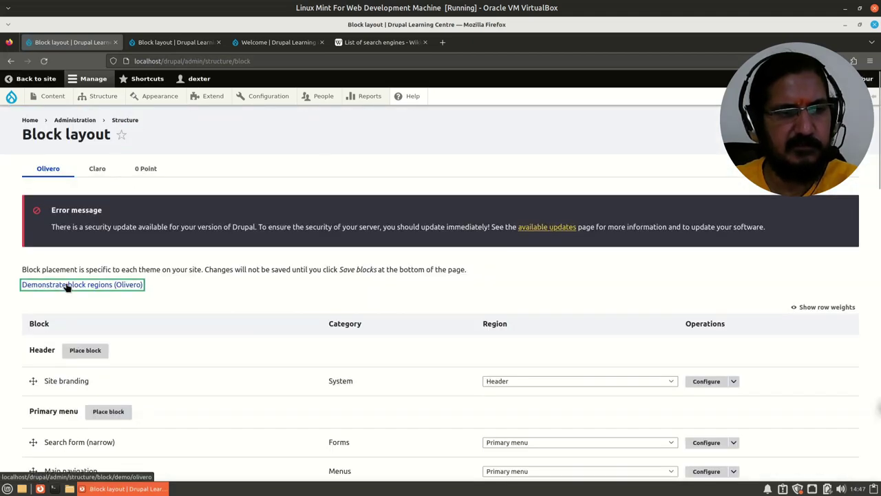
scroll(185, 338, down, 3)
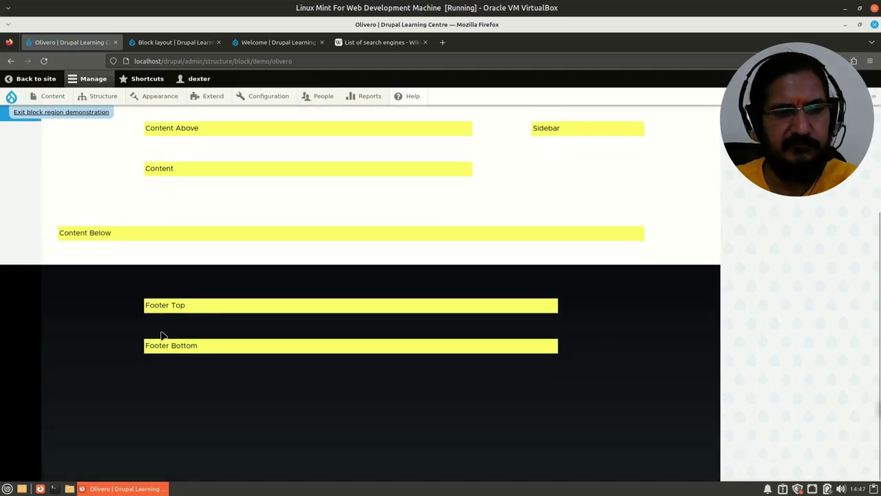
scroll(213, 424, up, 2)
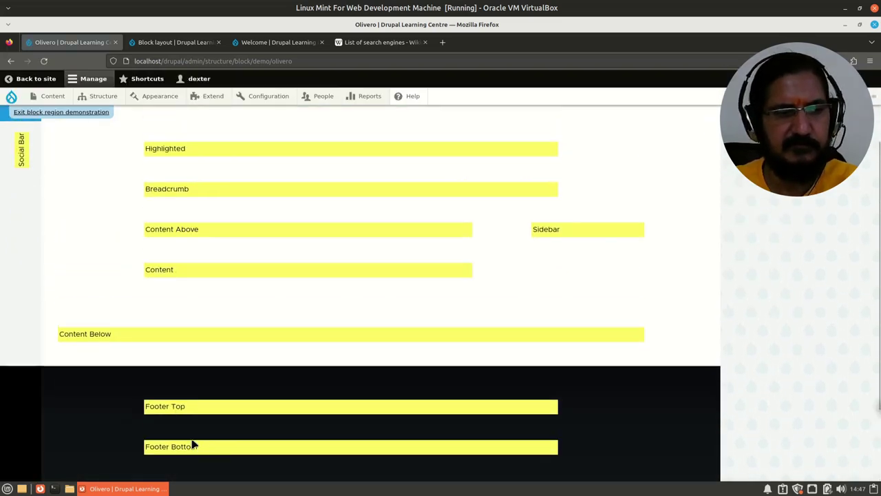
scroll(403, 435, down, 2)
scroll(402, 434, up, 3)
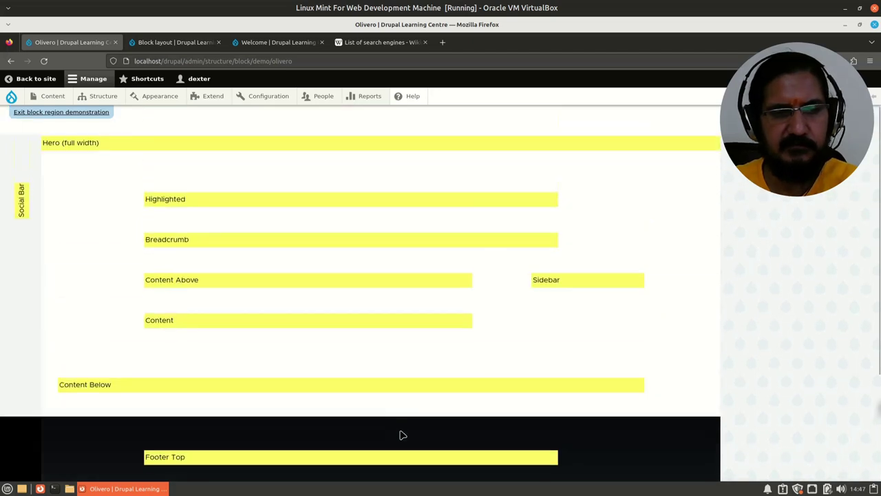
scroll(389, 416, up, 1)
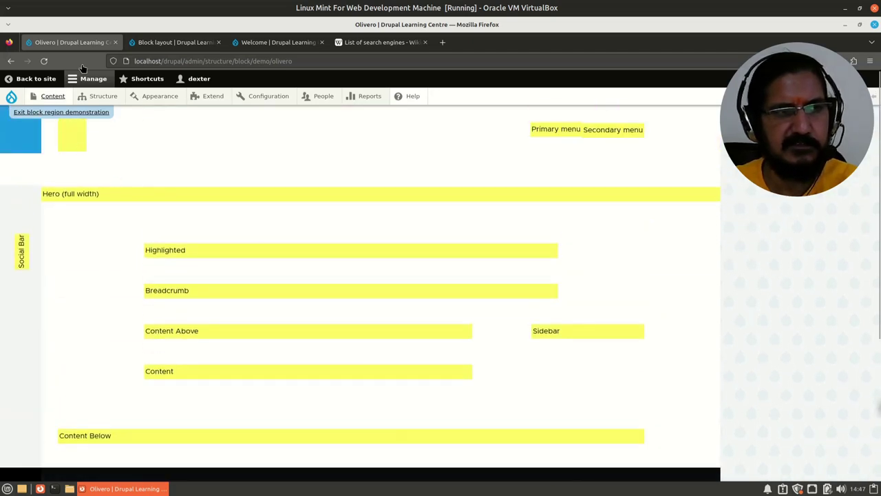
scroll(509, 274, down, 4)
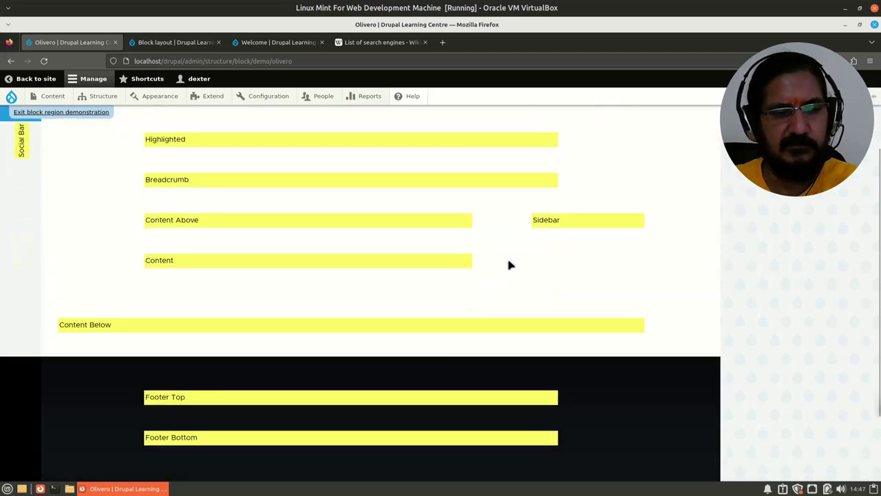
scroll(507, 255, up, 4)
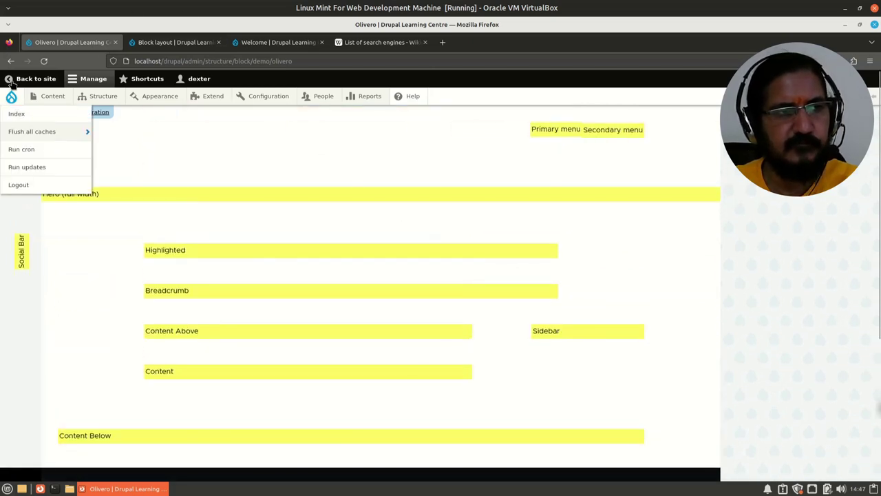
- Return to the Joomla page and examine the placement of the CMS menu in the sidebar and the Search Engines menu in the footer
click(35, 78)
scroll(309, 338, down, 3)
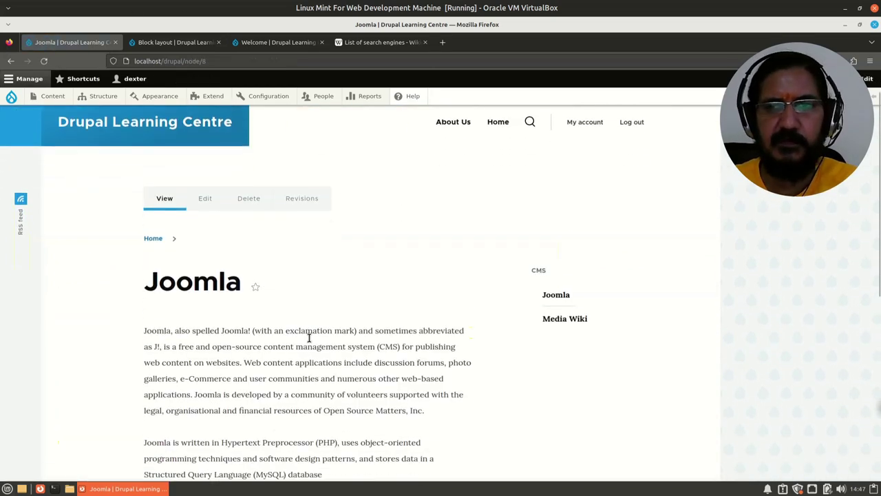
scroll(259, 319, down, 3)
scroll(276, 295, up, 3)
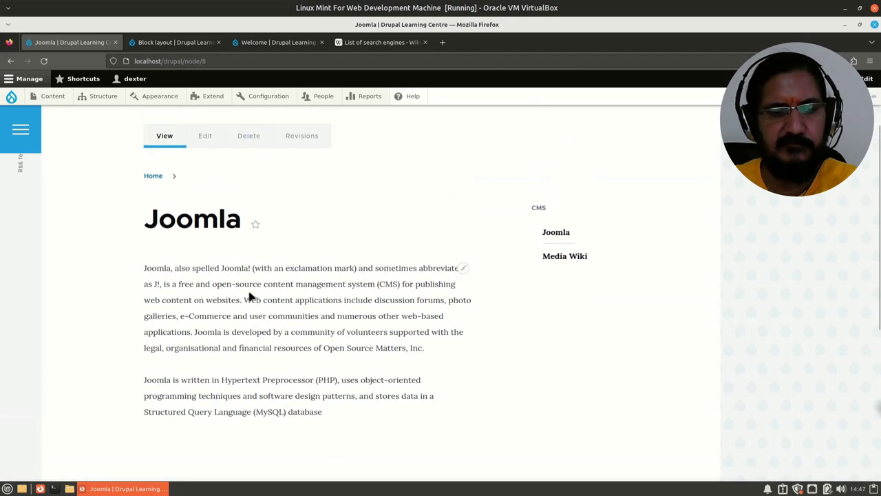
scroll(250, 295, down, 3)
scroll(287, 295, up, 4)
scroll(287, 295, up, 1)
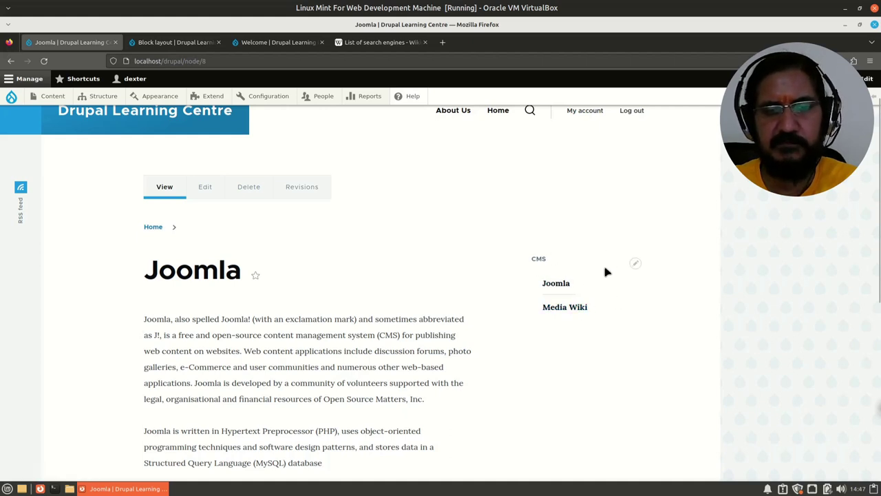
scroll(547, 351, down, 5)
scroll(242, 422, down, 1)
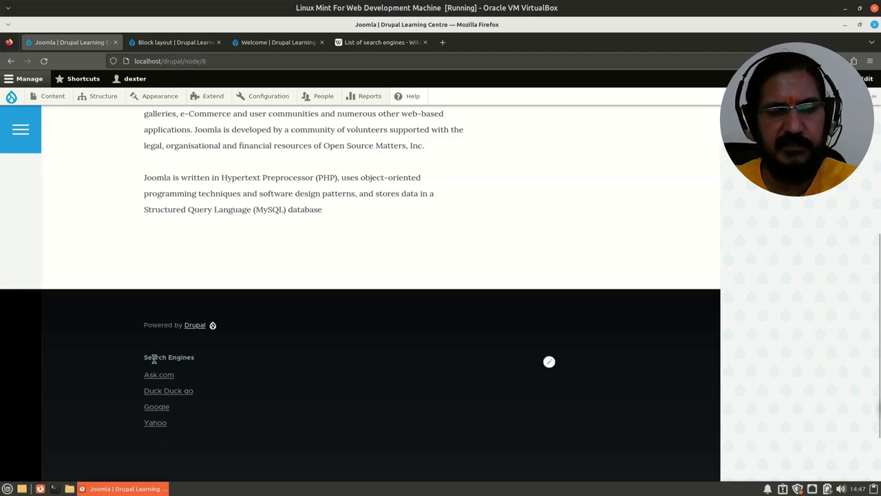
- Review the contextual options of the footer's Search Engines block and look over the rest of the Joomla page
click(549, 362)
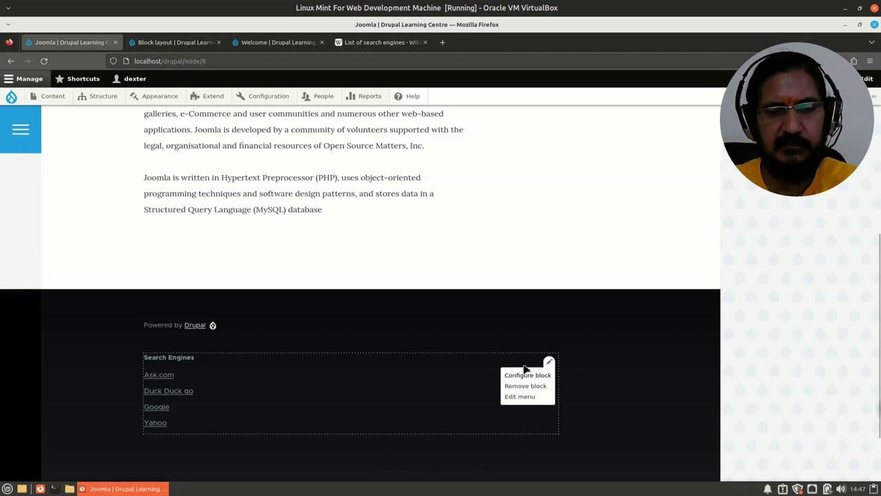
click(548, 363)
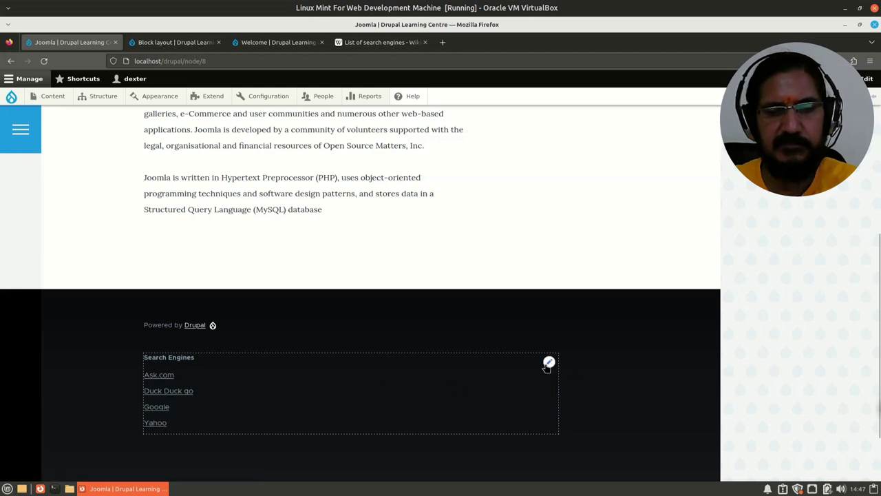
click(548, 363)
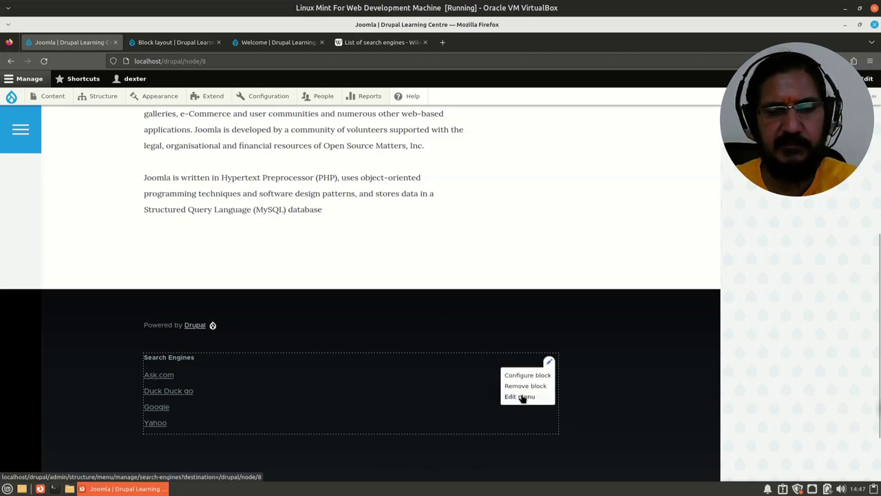
click(549, 363)
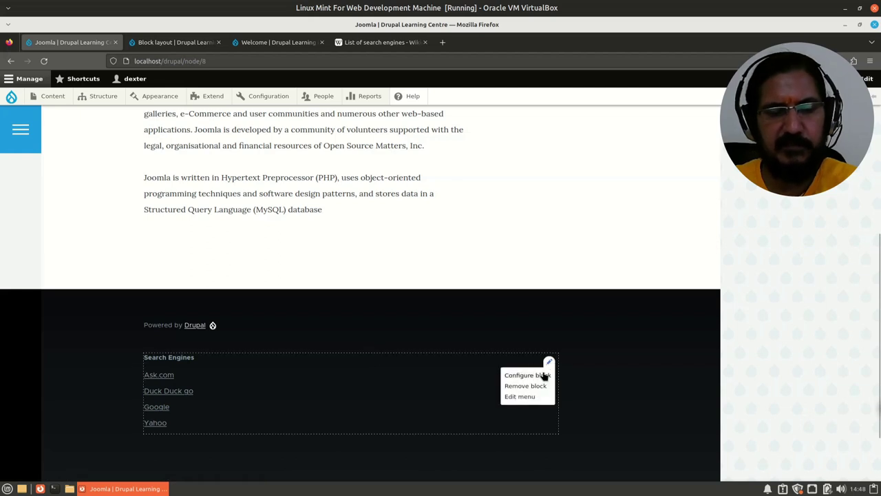
scroll(275, 397, up, 5)
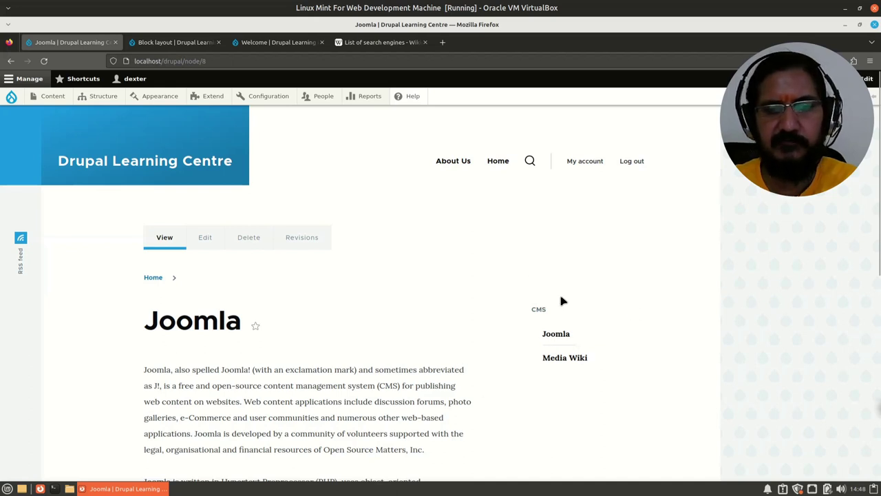
scroll(541, 420, down, 4)
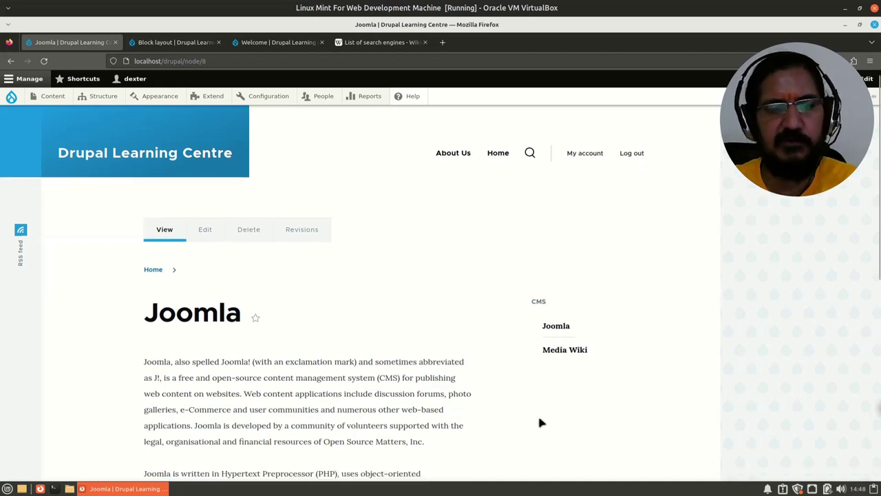
scroll(539, 420, up, 4)
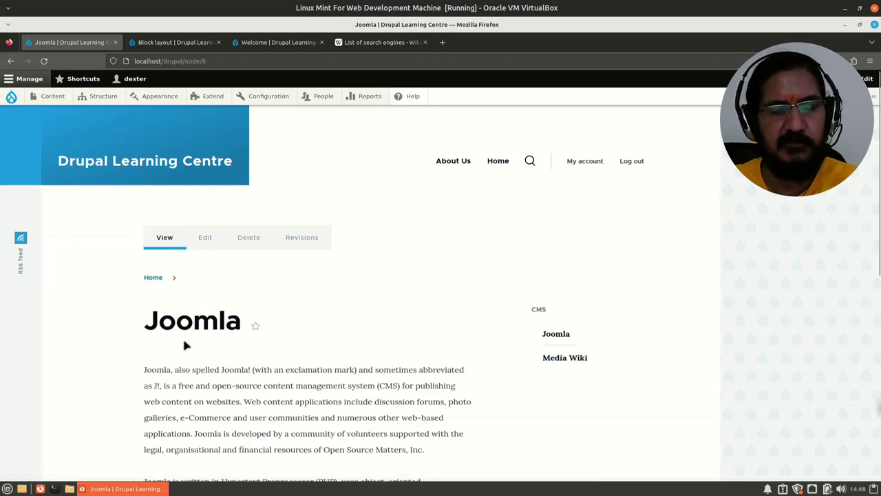
- Open the Media Wiki page from the CMS menu and check the cms/mediawiki part of its address
click(572, 358)
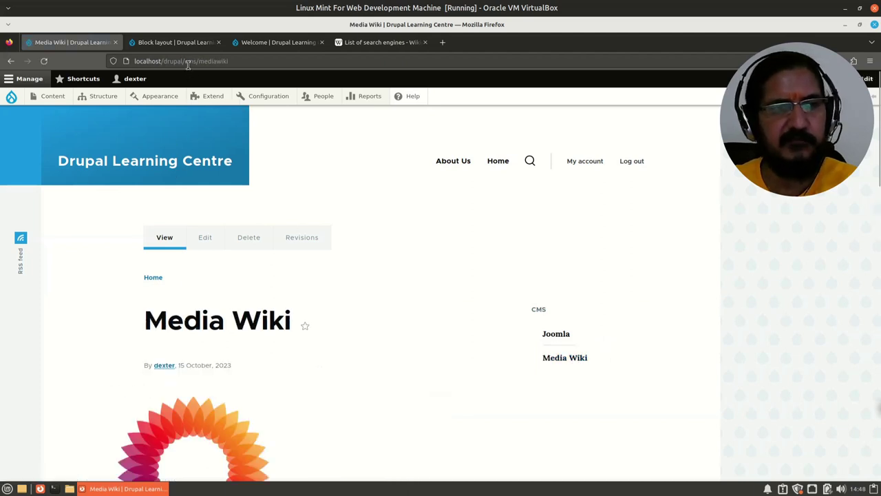
drag(183, 64, 233, 61)
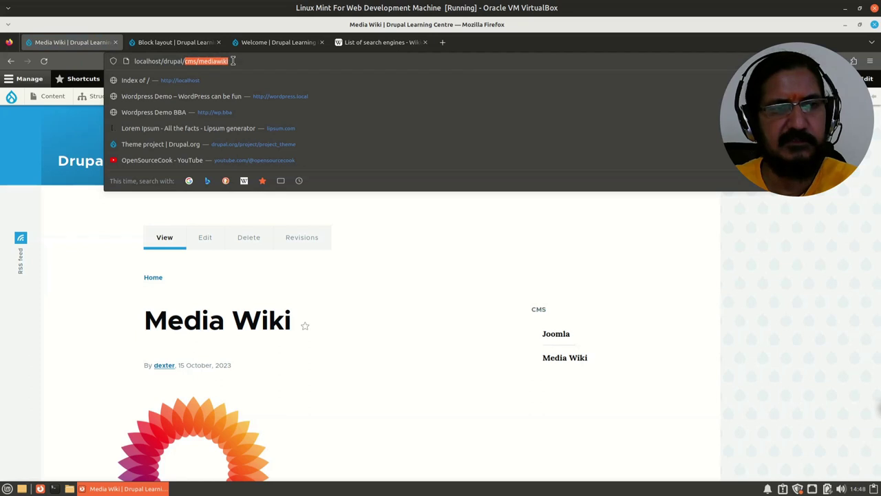
click(413, 324)
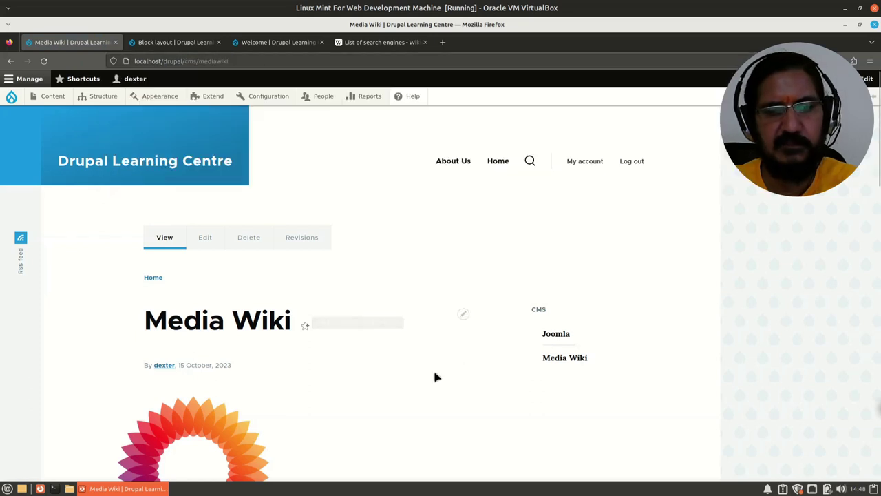
- Restrict the CMS block's visibility to the listed pages /cms and /cms/* and save the block
click(636, 315)
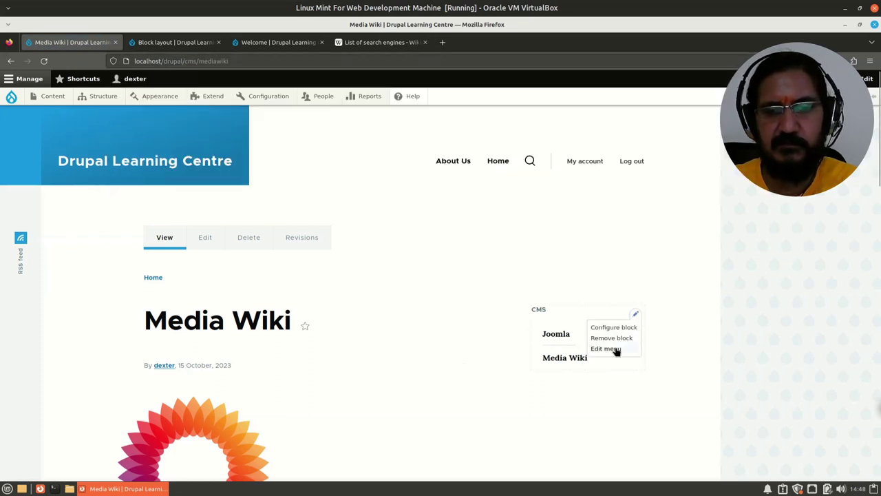
click(612, 328)
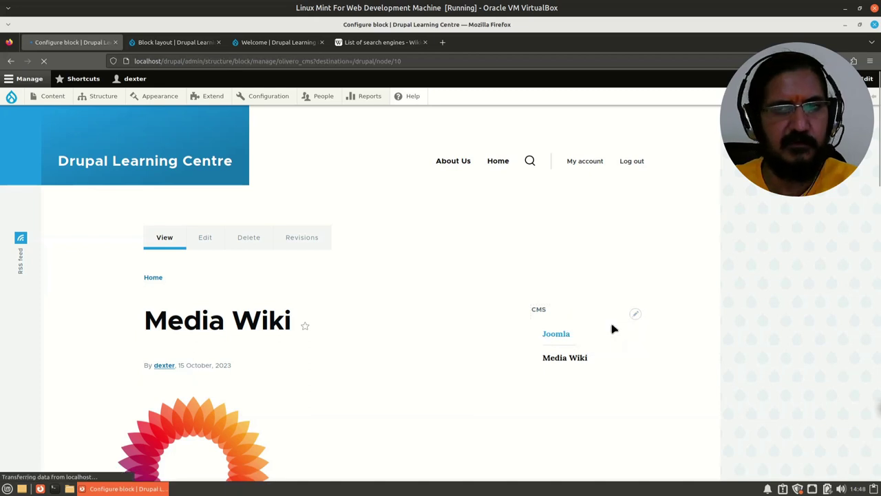
scroll(371, 347, down, 4)
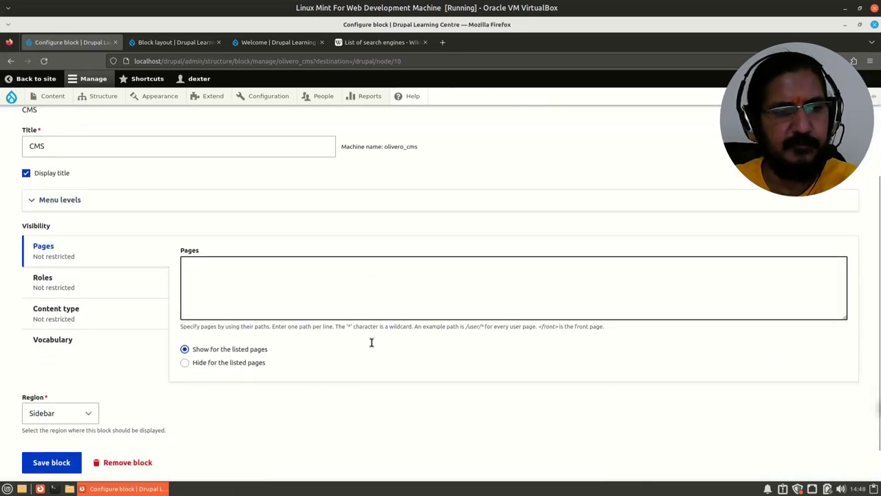
click(268, 264)
text(/cms/*)
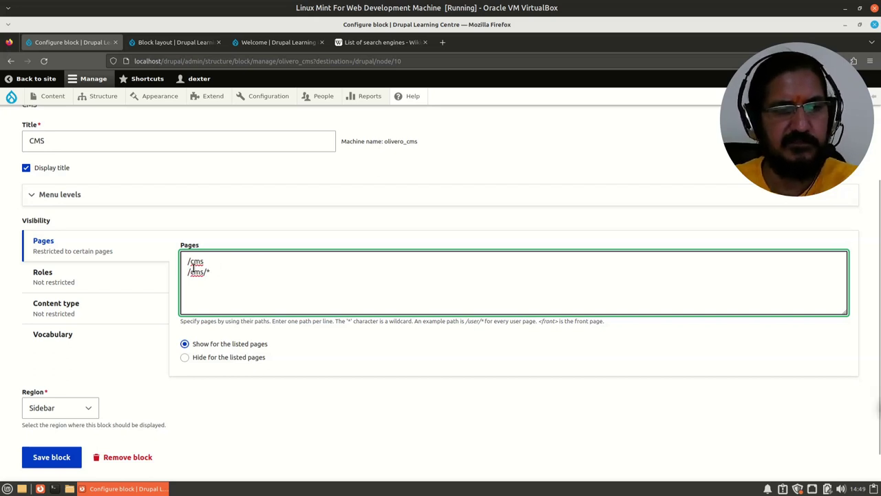
click(53, 458)
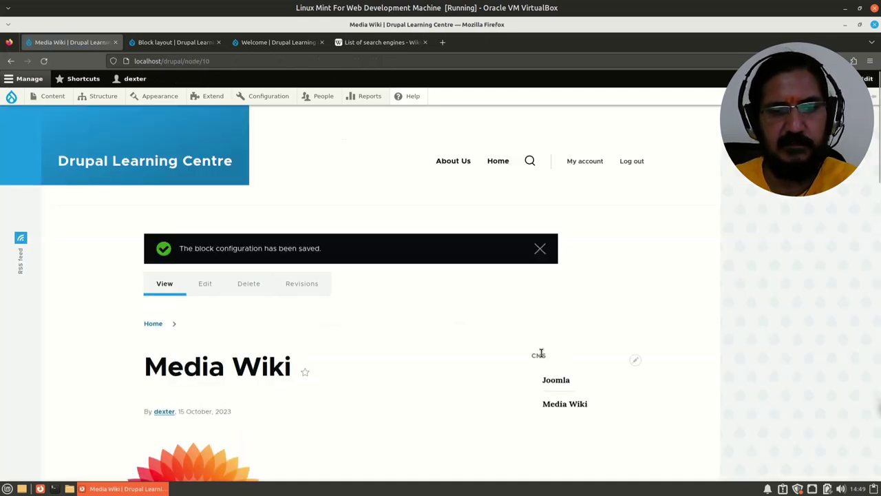
- Open the About Us page and check whether the CMS menu block is displayed there
click(463, 160)
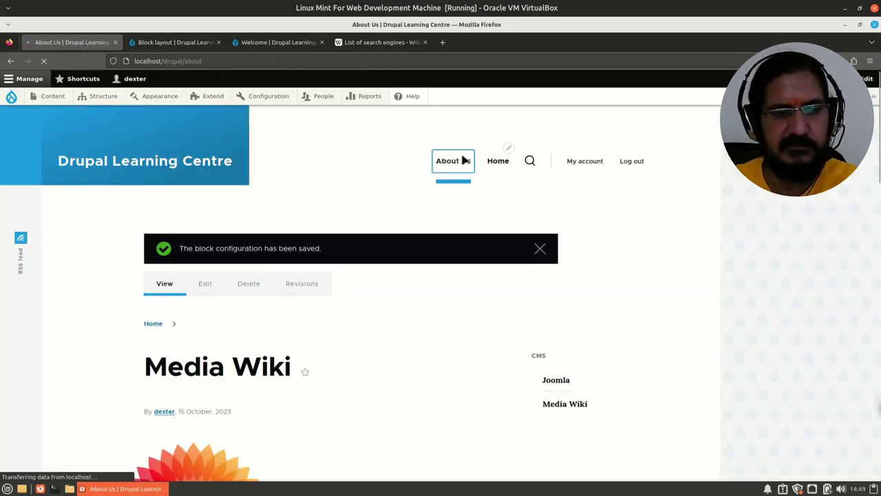
scroll(537, 310, down, 3)
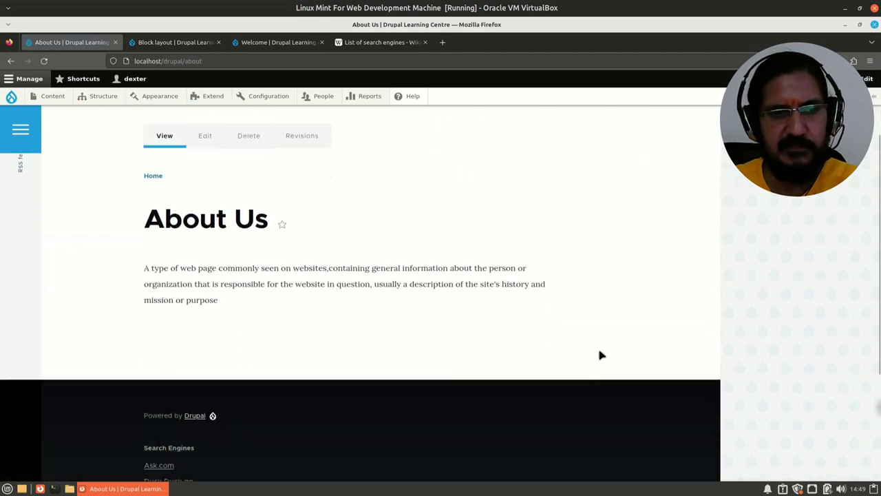
scroll(600, 355, up, 3)
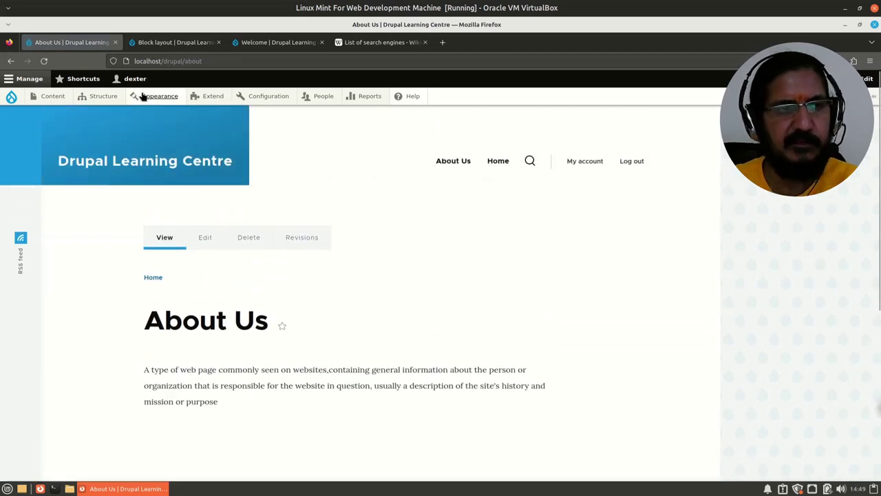
- Go to localhost/drupal/cms/ and follow the CMS menu's Media Wiki and Joomla links to check the block's visibility on those paths
click(189, 60)
click(184, 62)
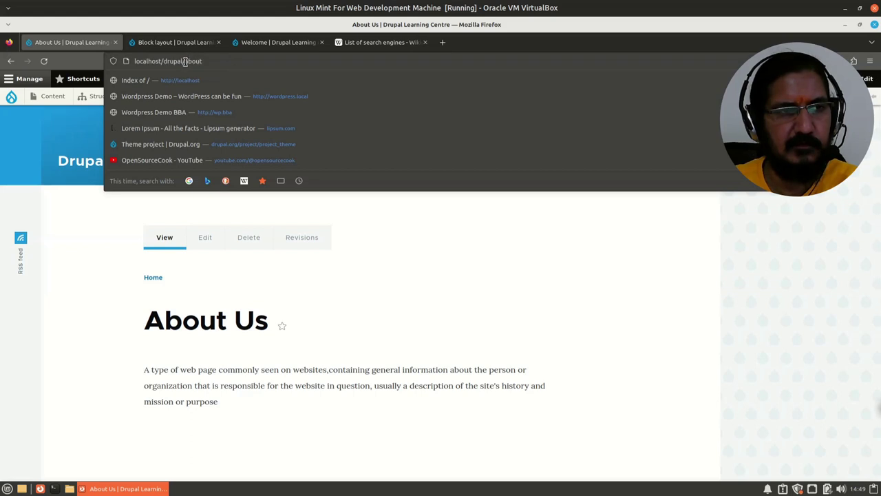
drag(183, 61, 219, 62)
text(cms/)
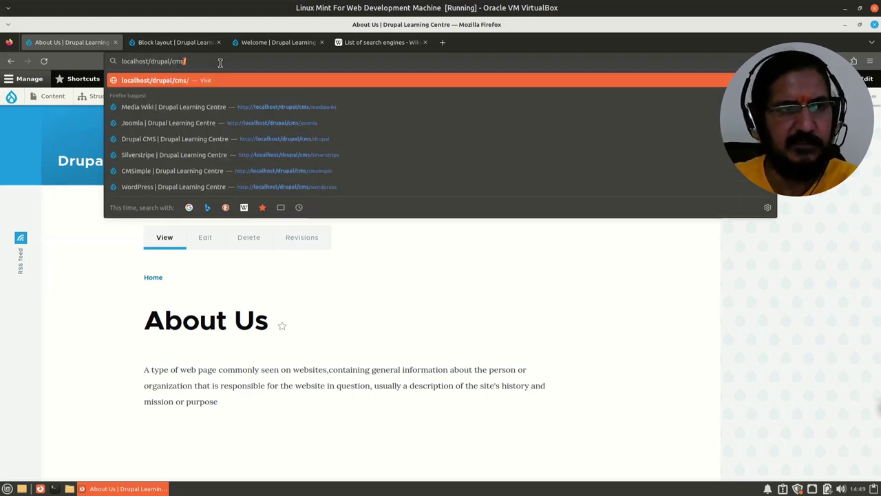
key(Return)
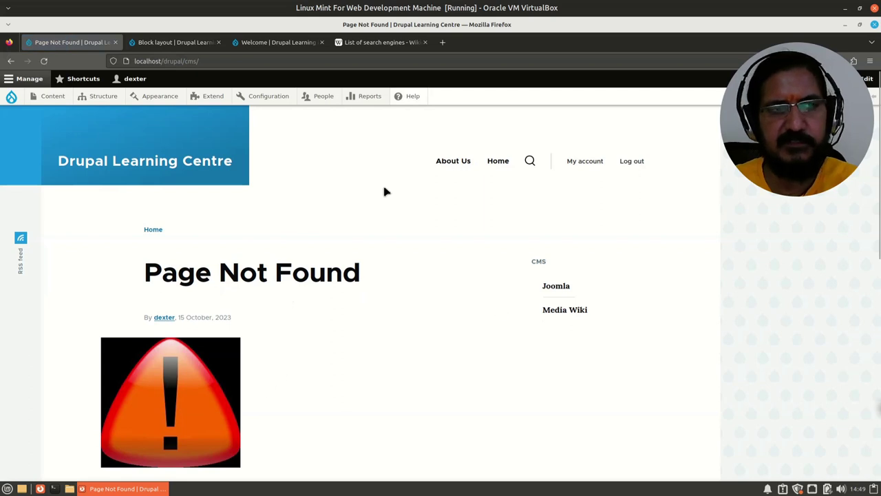
click(563, 311)
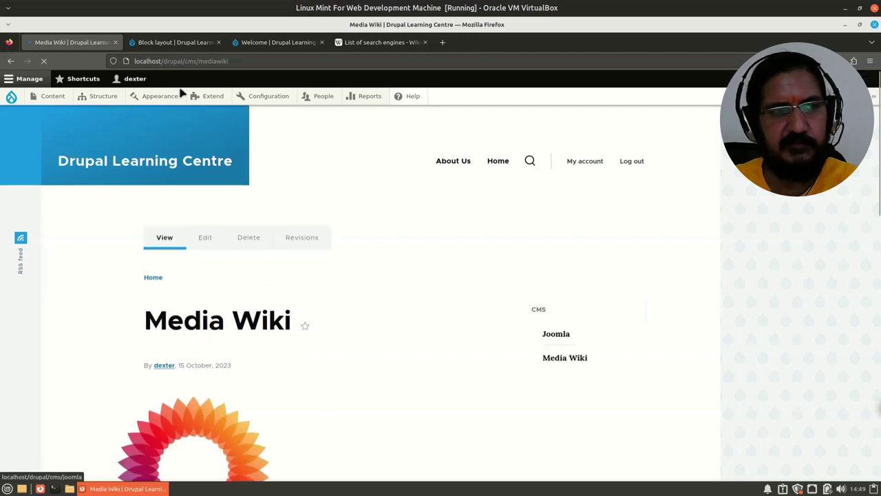
click(556, 332)
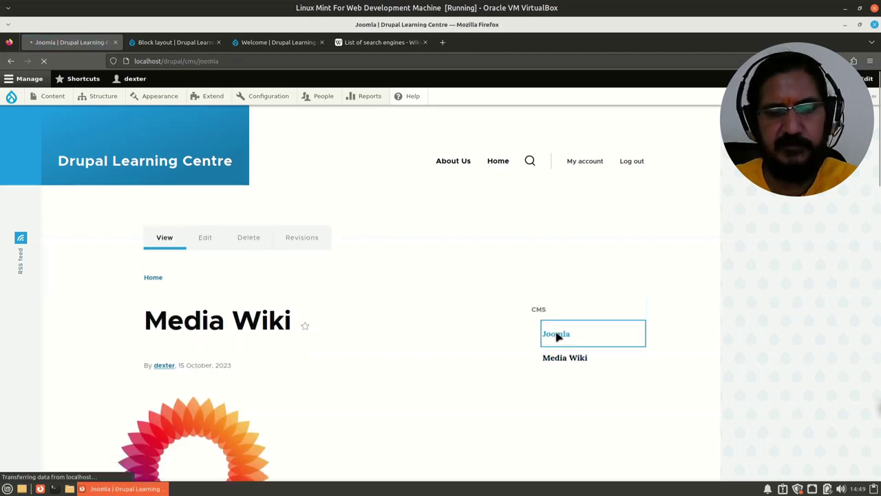